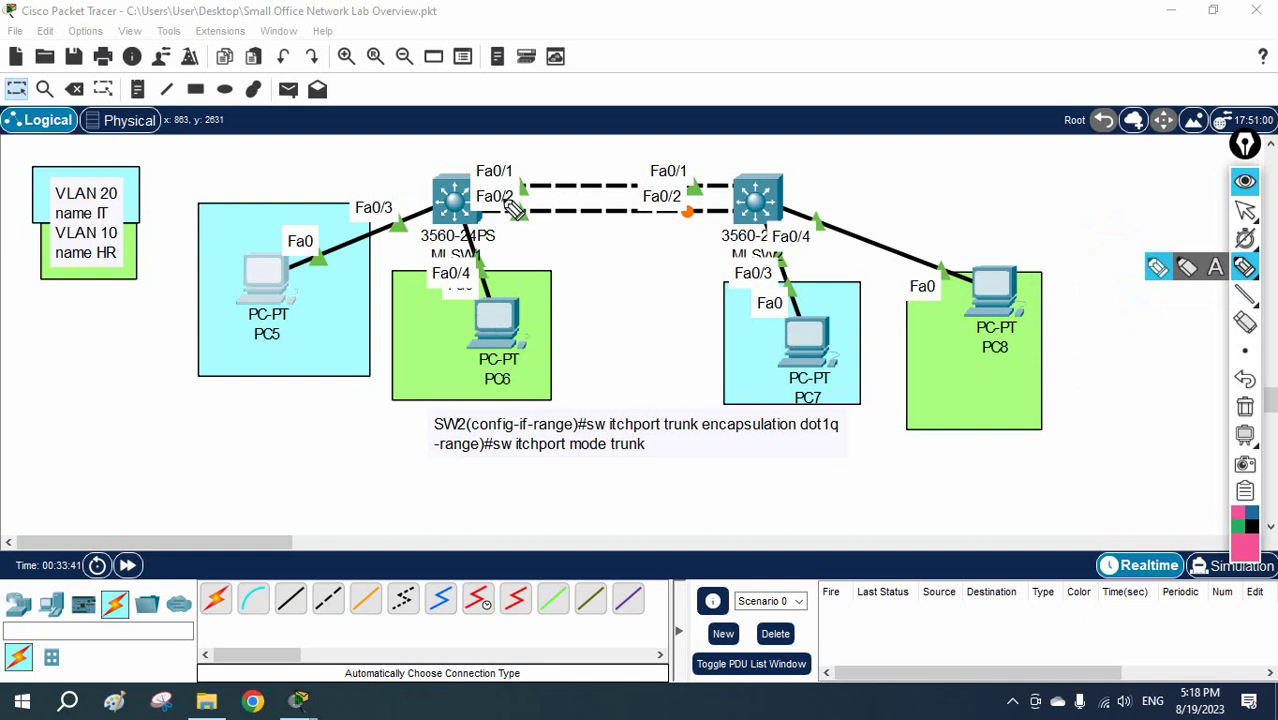
Step: Circle the MLSW1 and MLSW2 switches and trace the two links between them with the pen, and clear the annotations
mouse_move(437, 171)
left_mouse_down()
mouse_move(439, 285)
mouse_move(445, 178)
left_mouse_up()
mouse_move(760, 147)
left_mouse_down()
mouse_move(737, 265)
mouse_move(720, 208)
left_mouse_up()
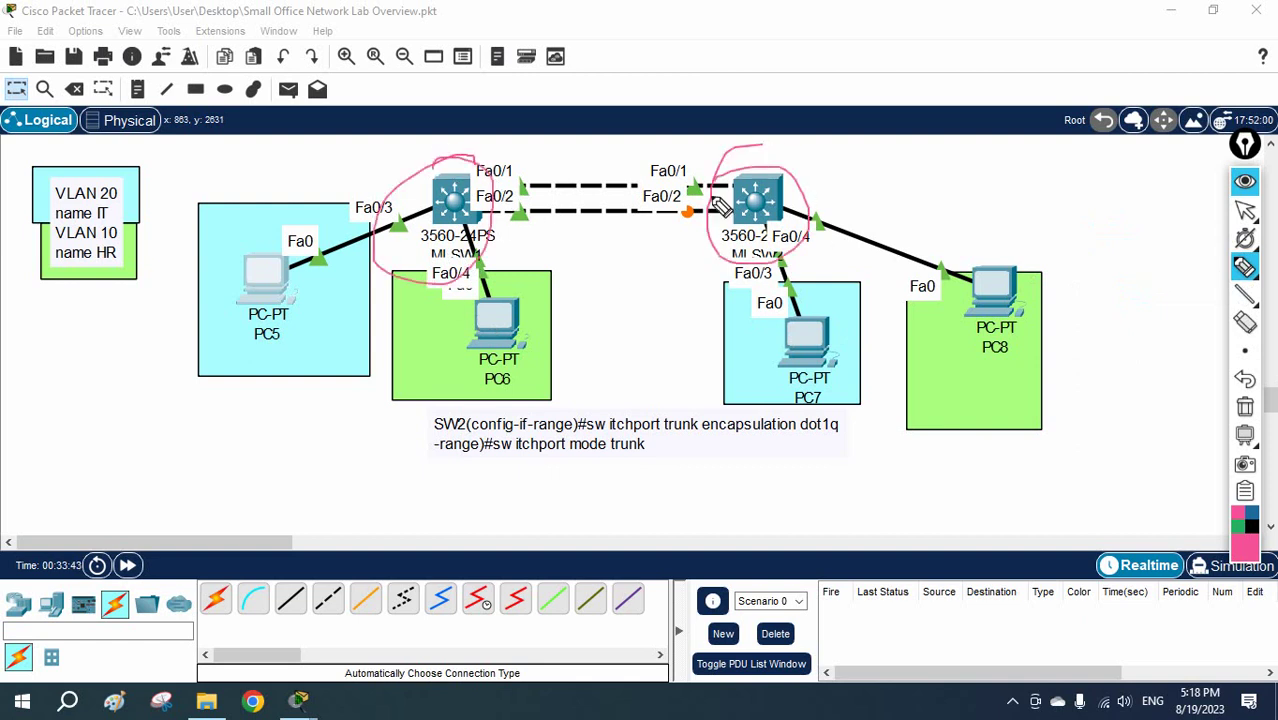
mouse_move(514, 196)
left_mouse_down()
mouse_move(669, 170)
mouse_move(542, 207)
mouse_move(721, 208)
mouse_move(690, 226)
left_mouse_up()
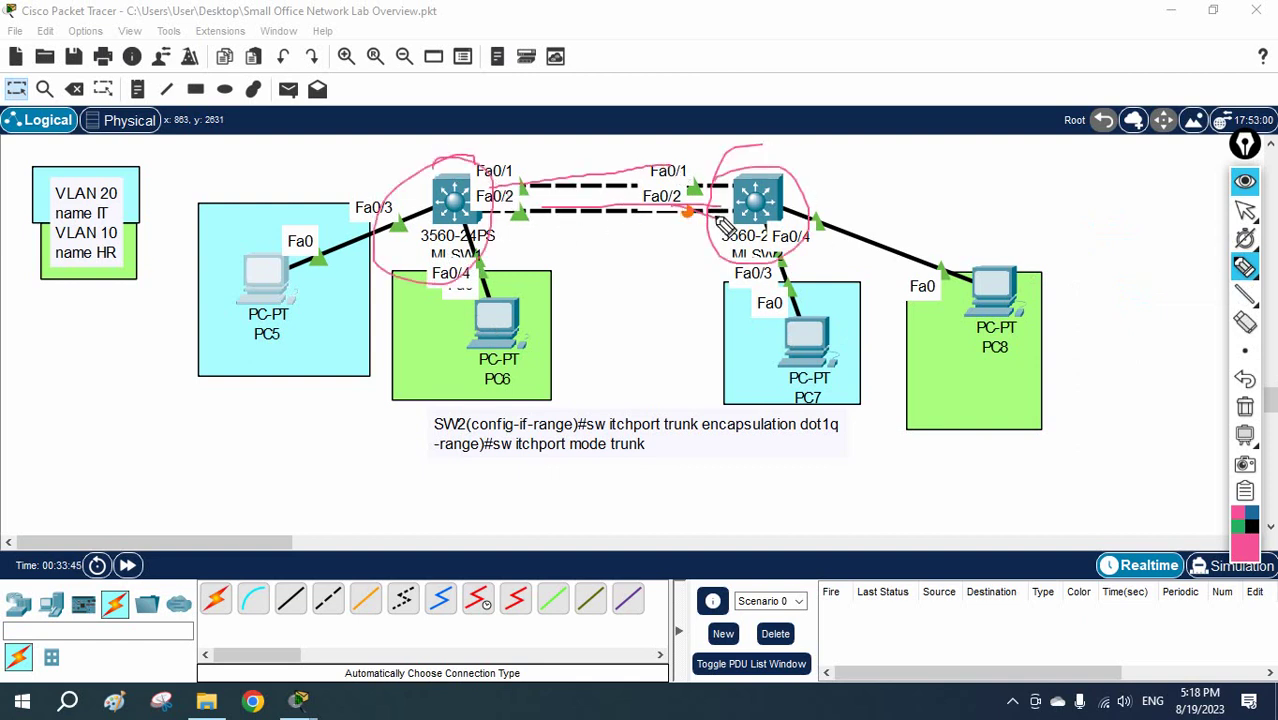
left_click(1245, 408)
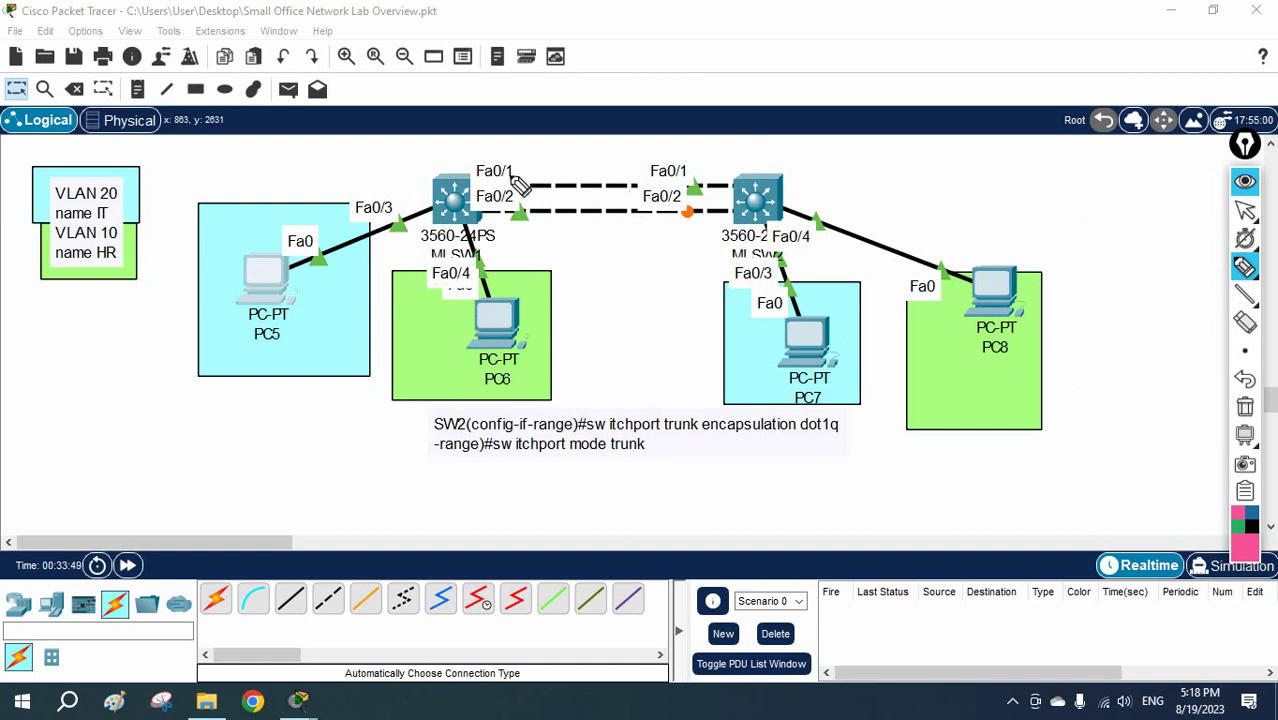
Step: Mark the Fa0/1 and Fa0/2 ports and the link pair between both switches, clear the marks, and return to the normal pointer
mouse_move(515, 160)
left_mouse_down()
mouse_move(499, 228)
mouse_move(522, 175)
mouse_move(700, 152)
mouse_move(722, 238)
mouse_move(708, 157)
mouse_move(720, 210)
mouse_move(516, 232)
mouse_move(722, 228)
left_mouse_up()
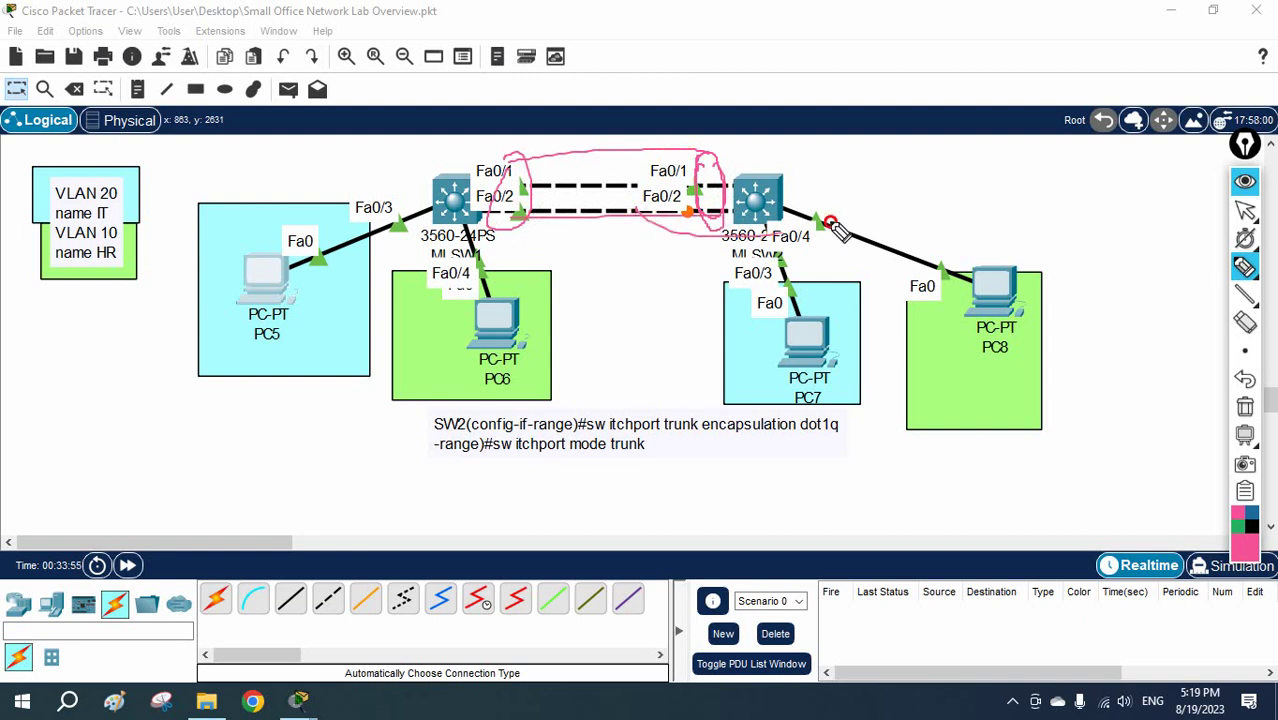
left_click_drag(826, 220, 900, 201)
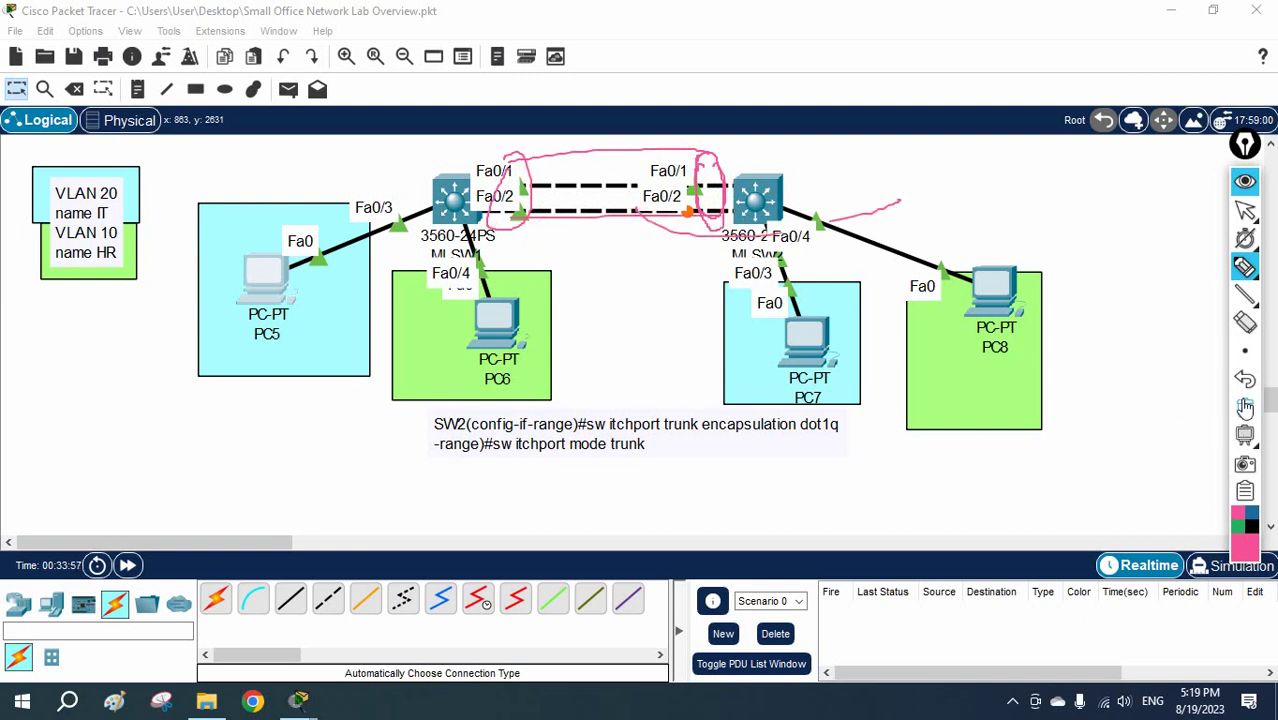
left_click(1243, 435)
left_click(1245, 210)
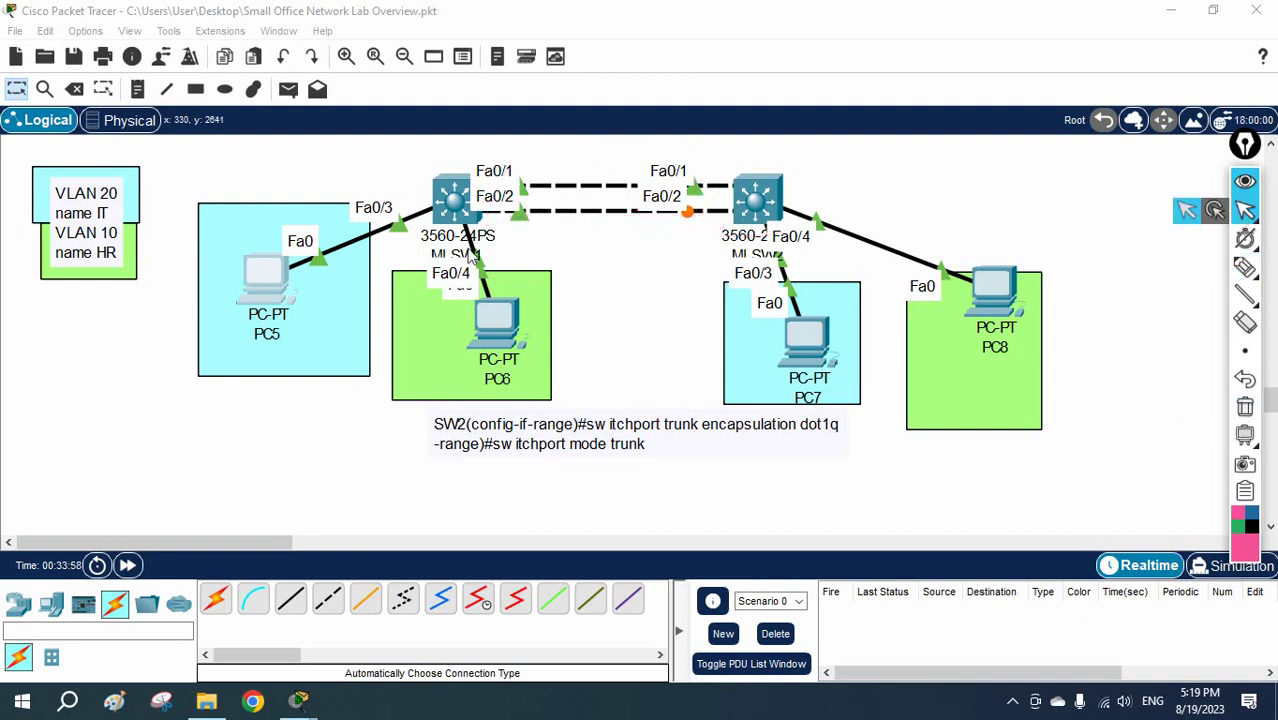
Step: Open MLSW1's command line and resize its window below the switches so their links stay visible
left_click(453, 202)
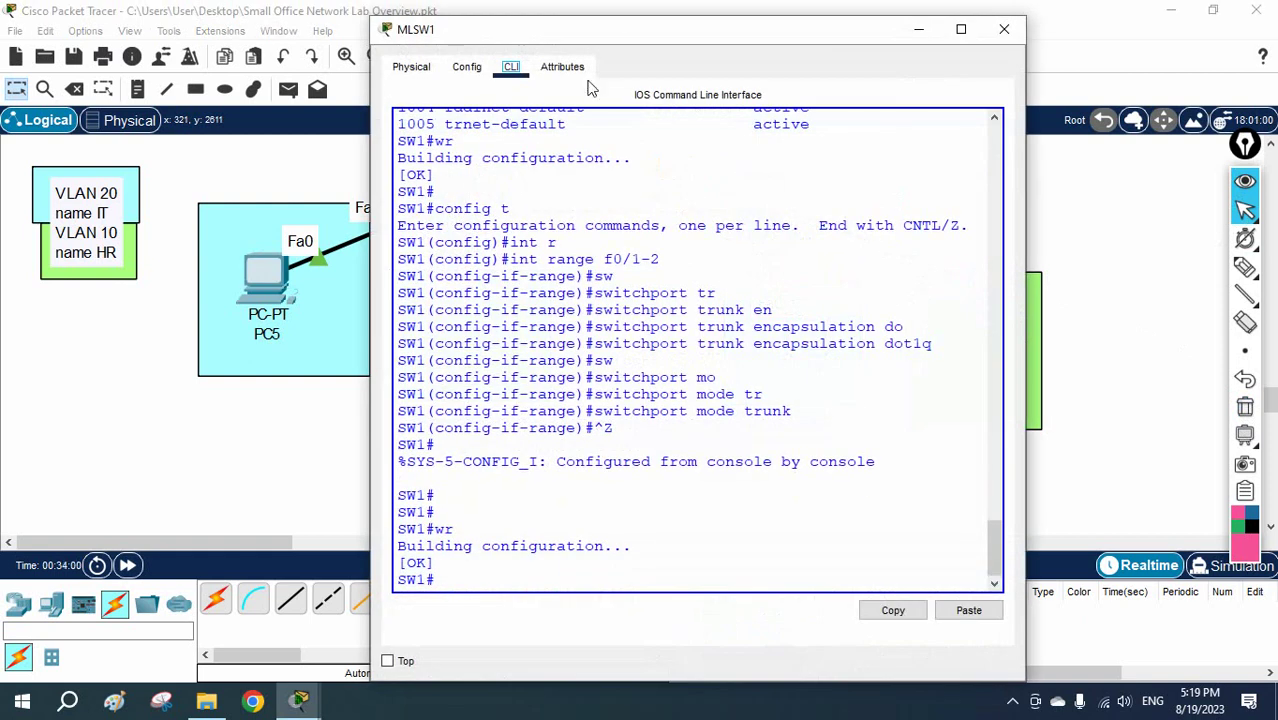
left_click_drag(624, 18, 645, 227)
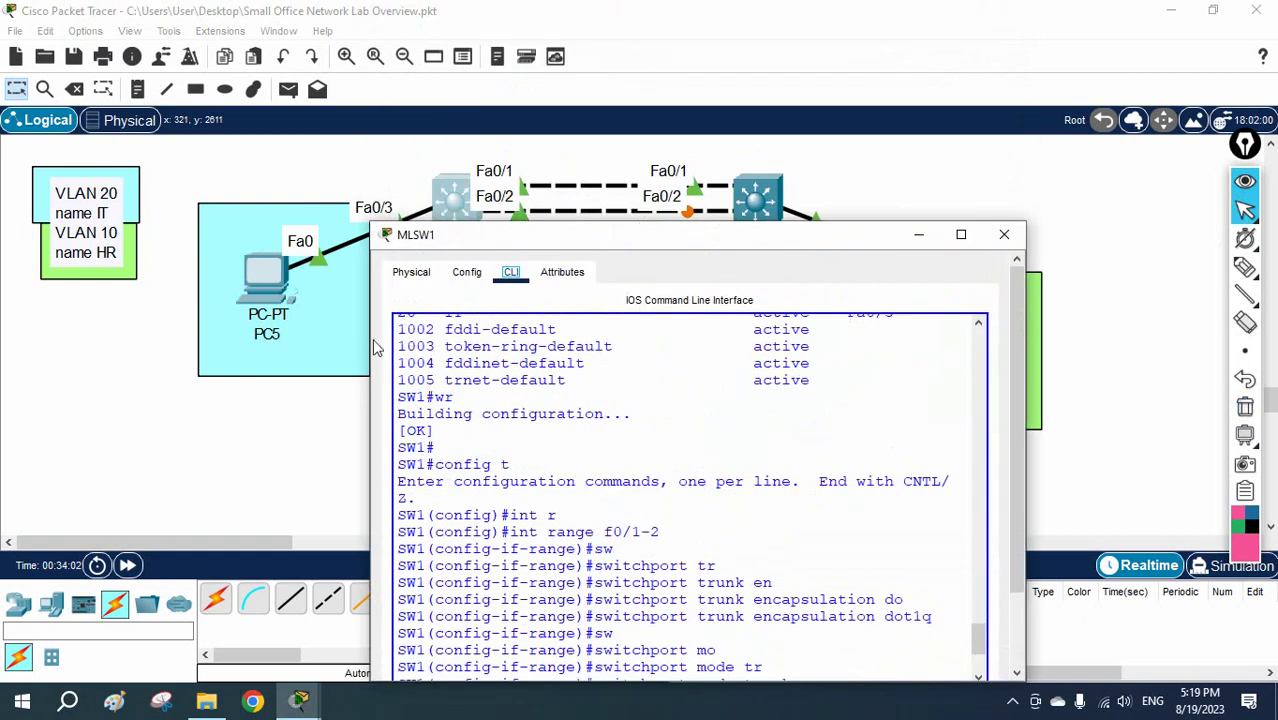
left_click_drag(369, 347, 120, 347)
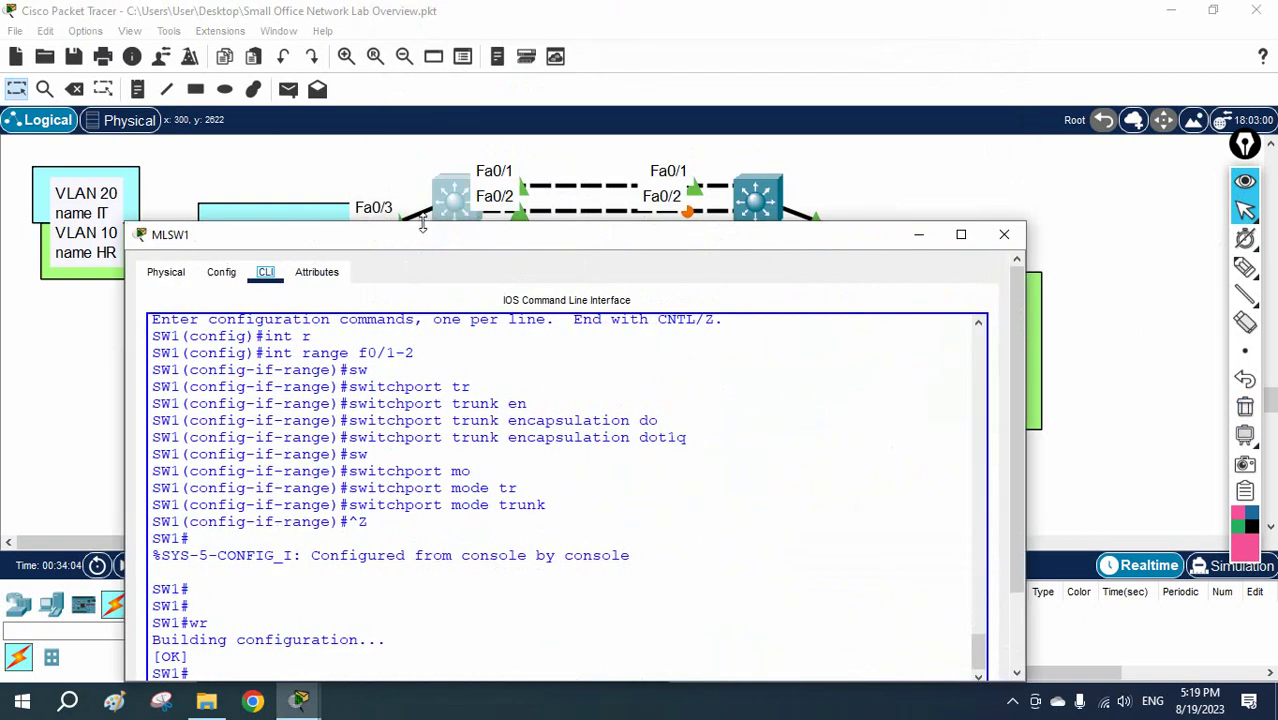
left_click_drag(422, 222, 421, 286)
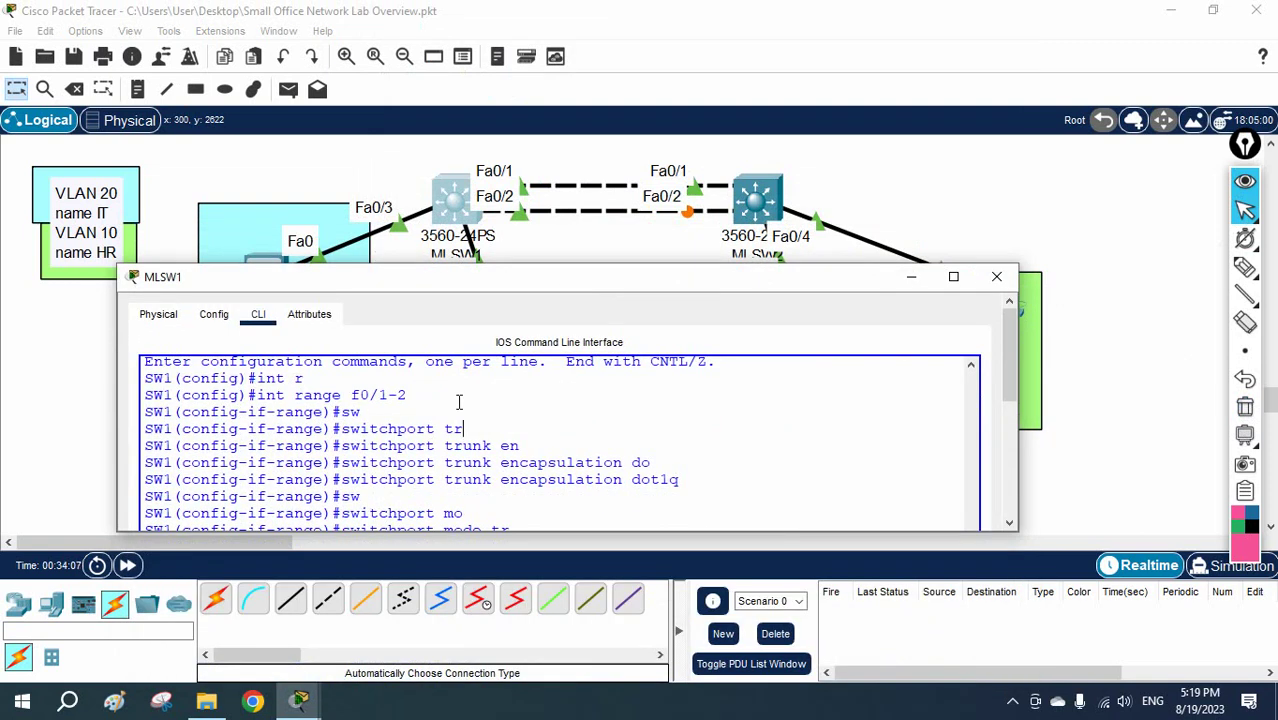
Step: Enter global configuration mode on MLSW1 and select the interface range f0/1-2
left_click(531, 395)
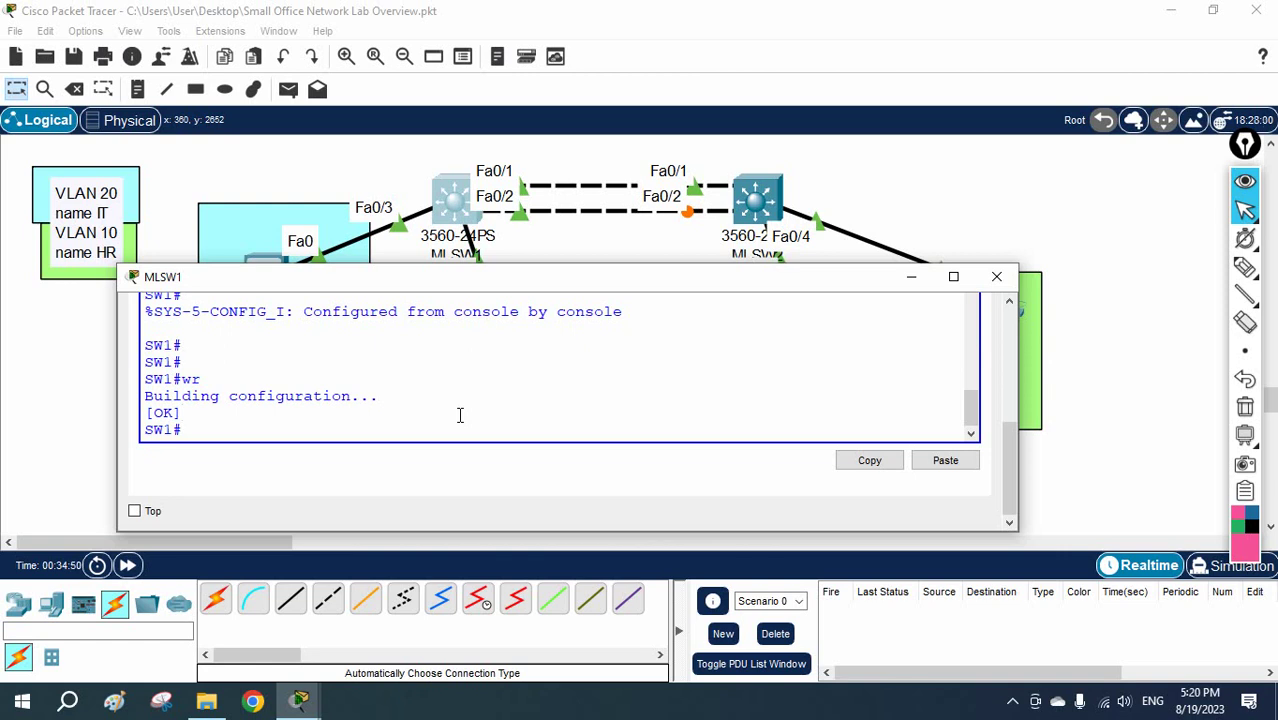
type("config t")
key("Return")
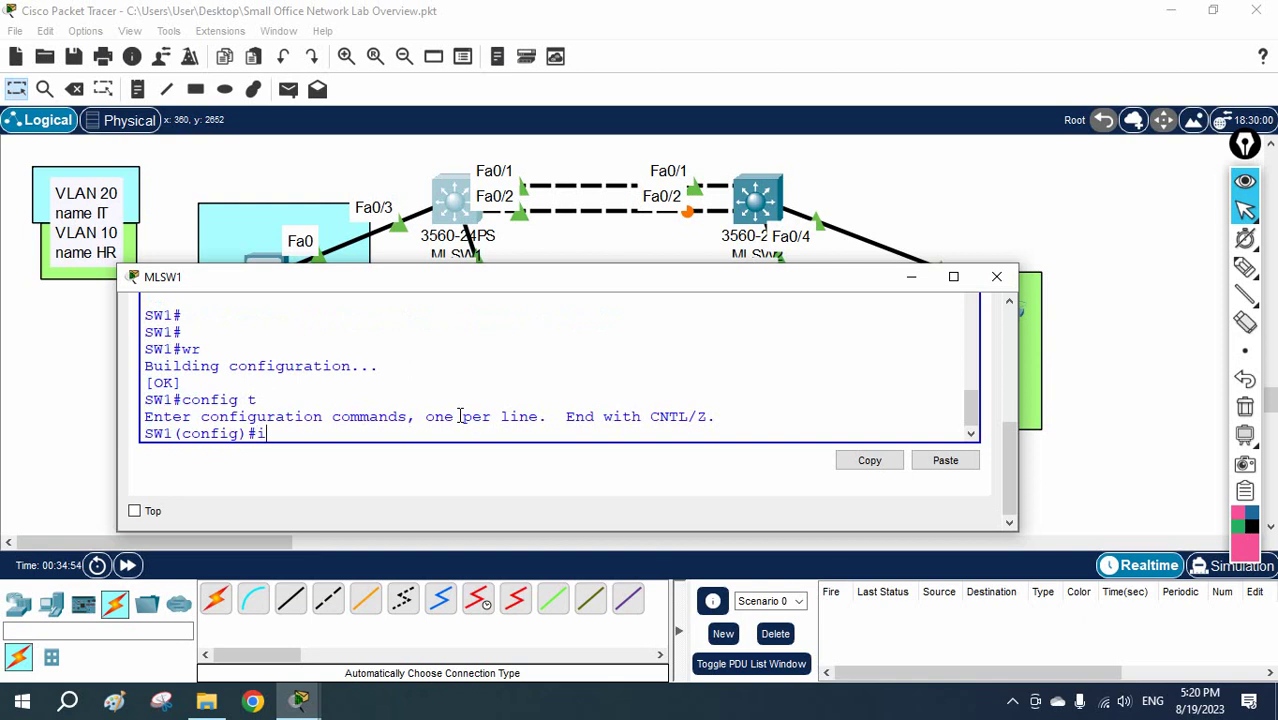
type("int r")
key("Tab")
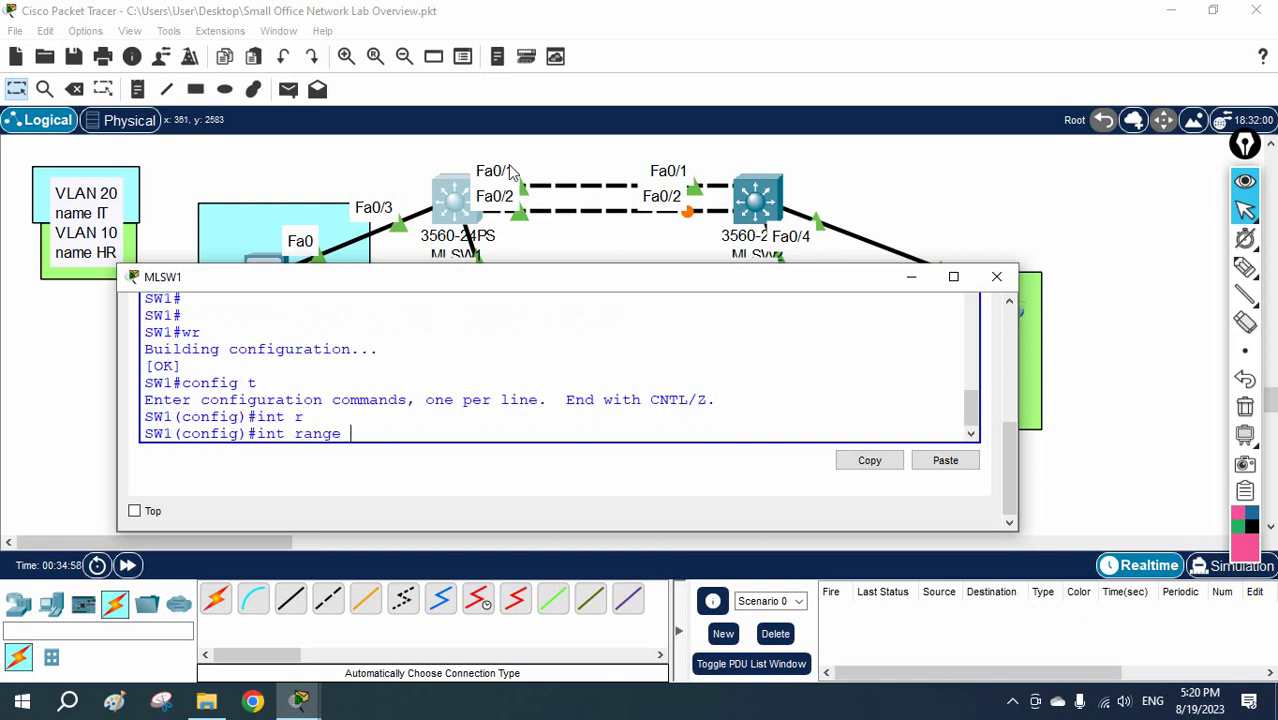
type("f0/1-2")
key("Return")
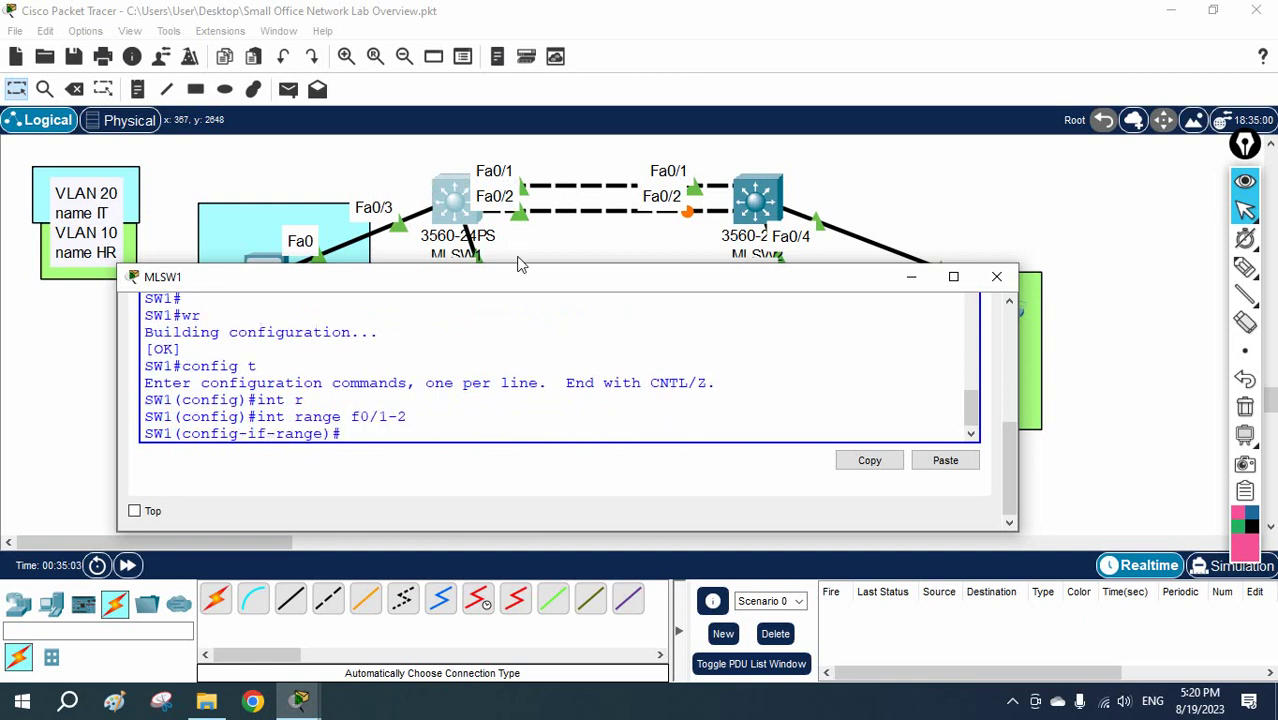
Step: Set the trunk encapsulation of the selected interface range to dot1q with the switchport trunk encapsulation command
type("sw")
key("Tab")
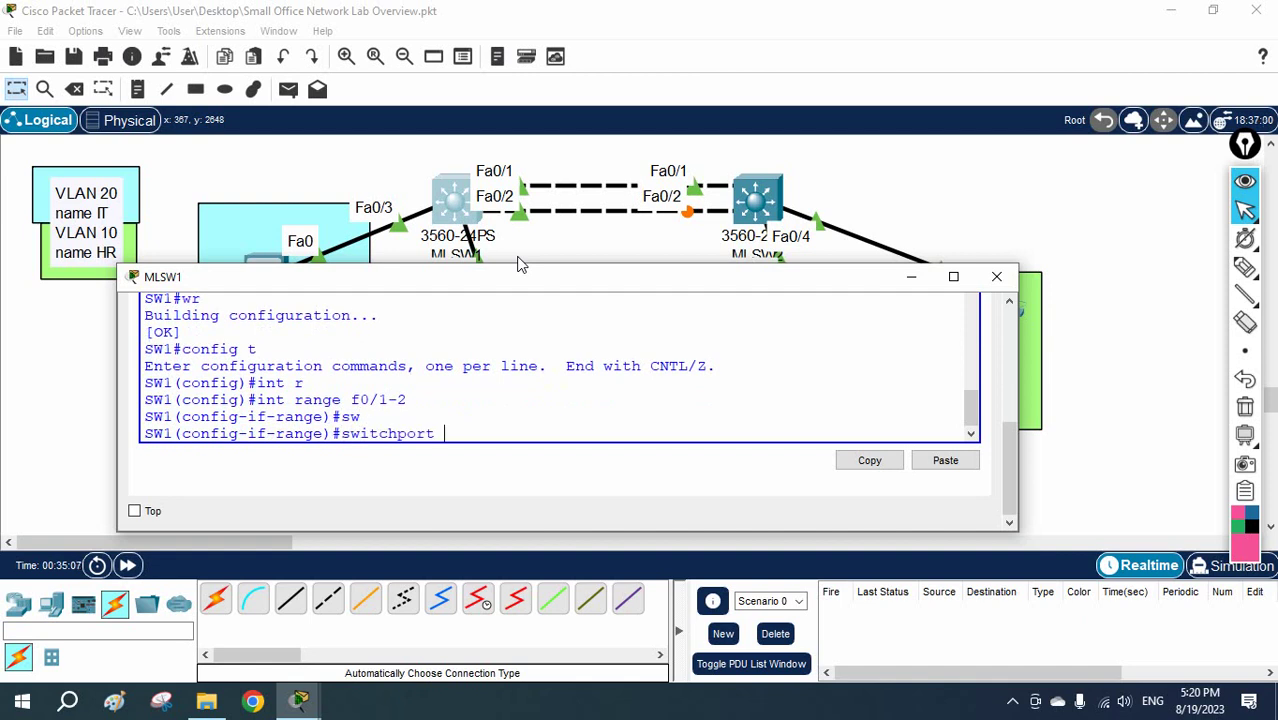
type("tr")
key("Tab")
type("en")
key("Tab")
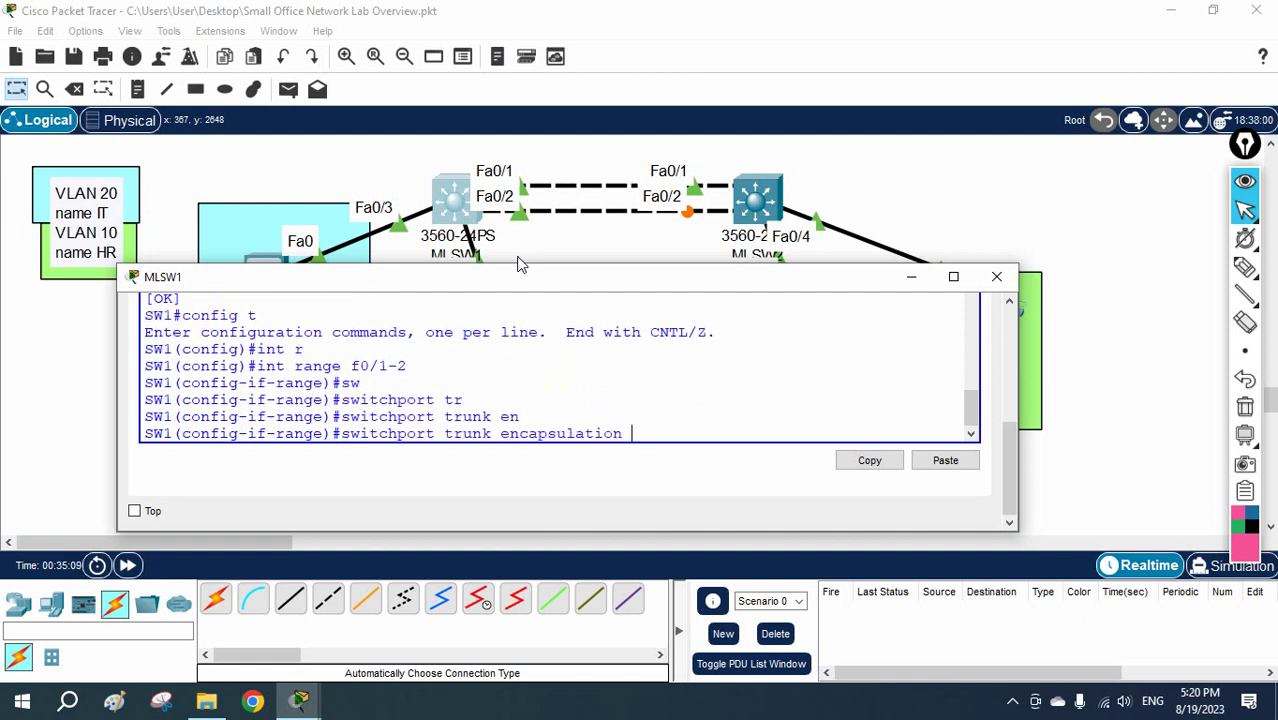
type("do")
key("Tab")
key("Return")
Step: Set the selected interface range to trunk mode with switchport mode trunk
type("sw")
key("Tab")
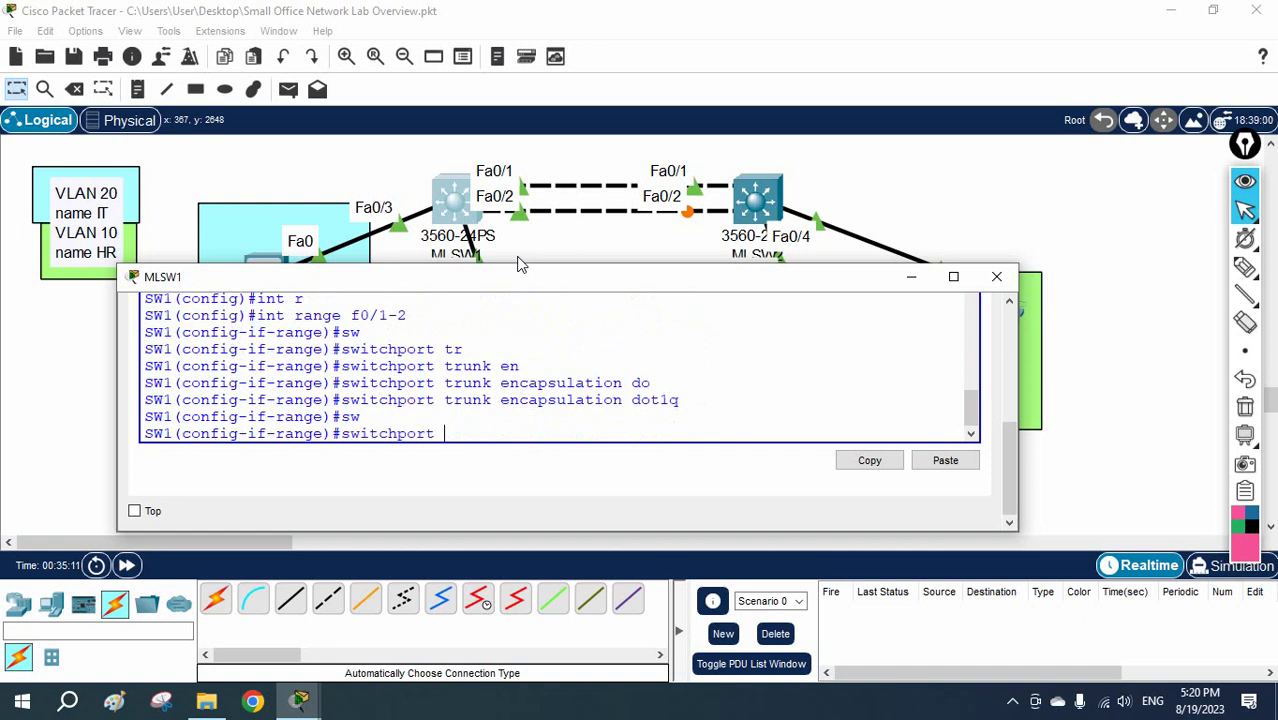
type("mo")
key("Tab")
type("t")
key("Tab")
key("Return")
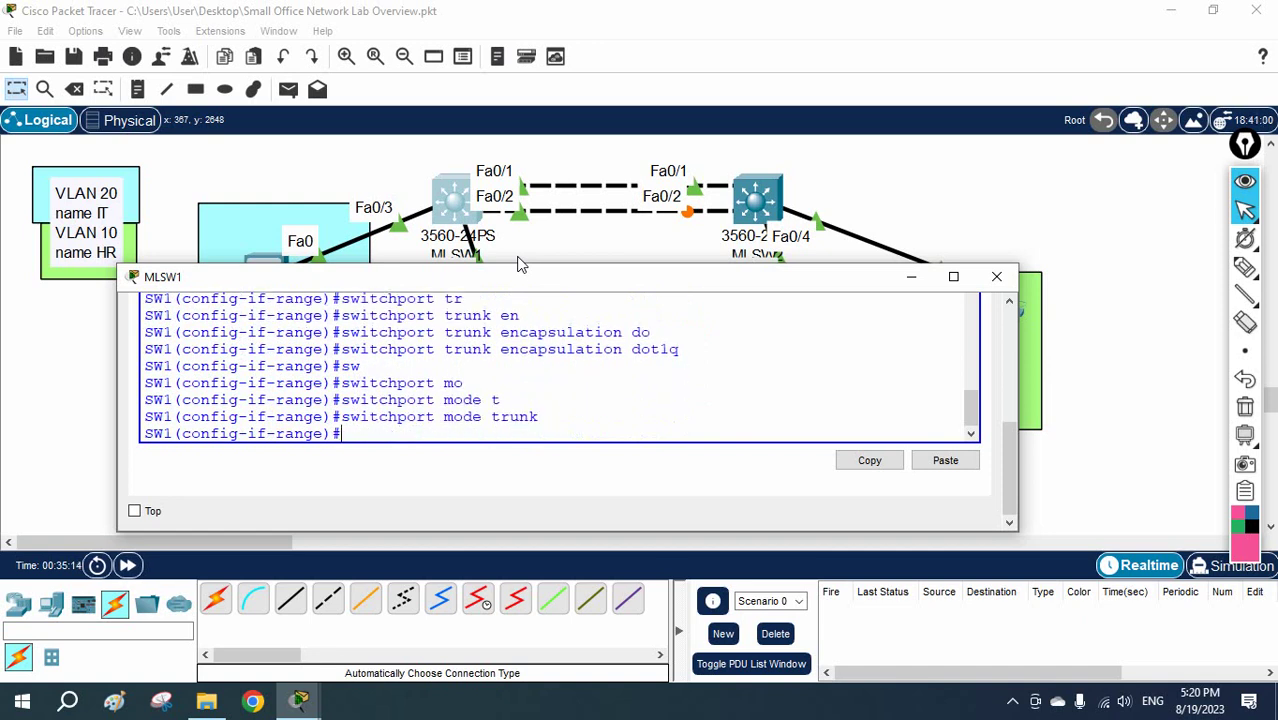
Step: List the available channel-protocol options and set the interface range's channel protocol to pagp
type("channel-pro")
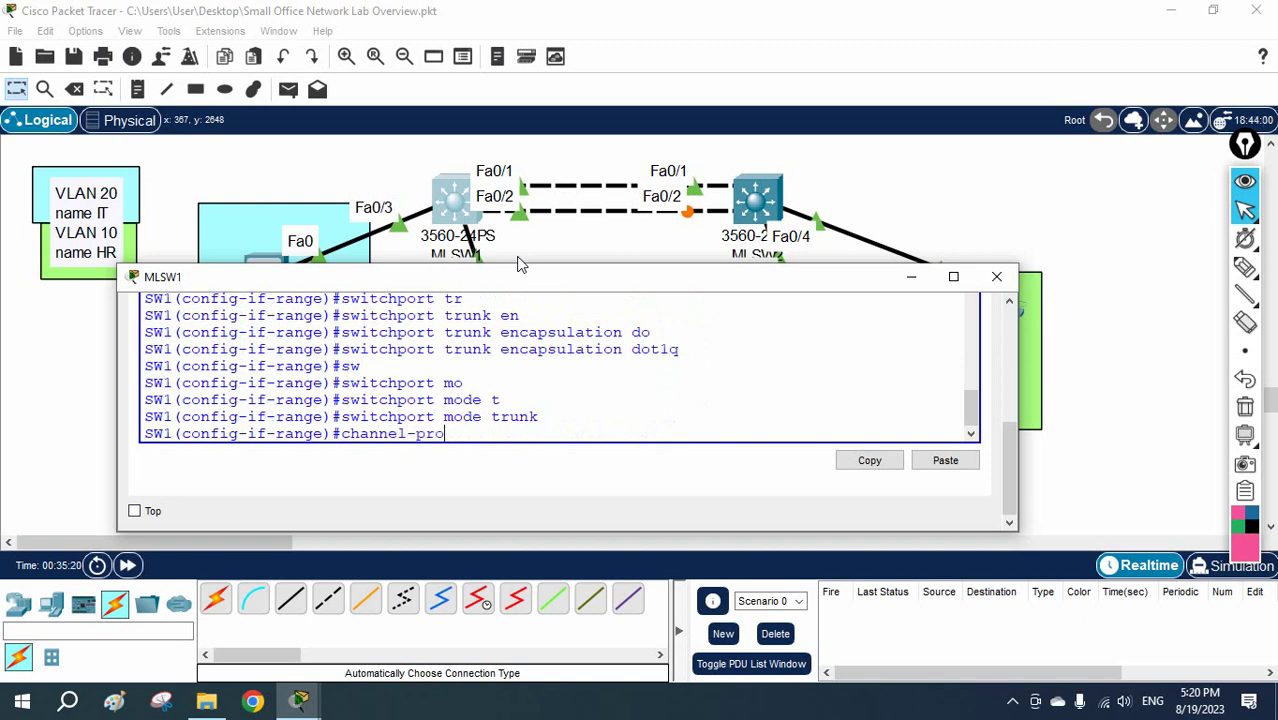
key("Tab")
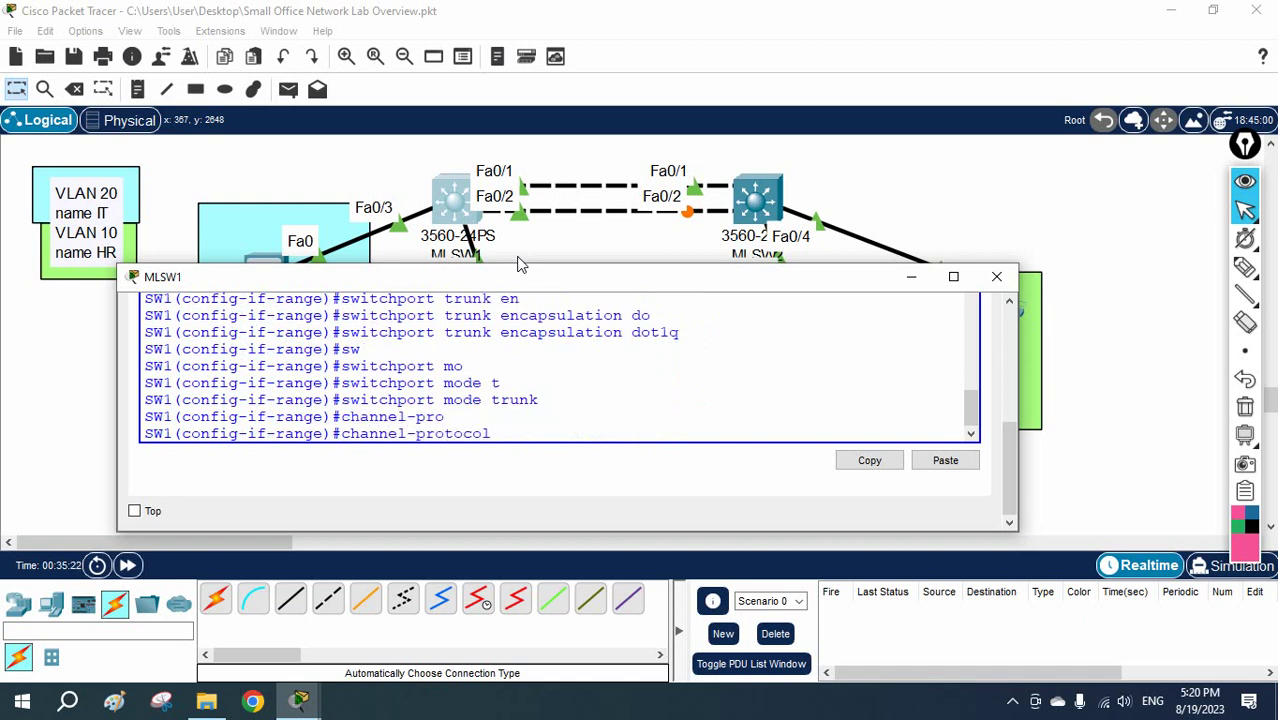
type("?")
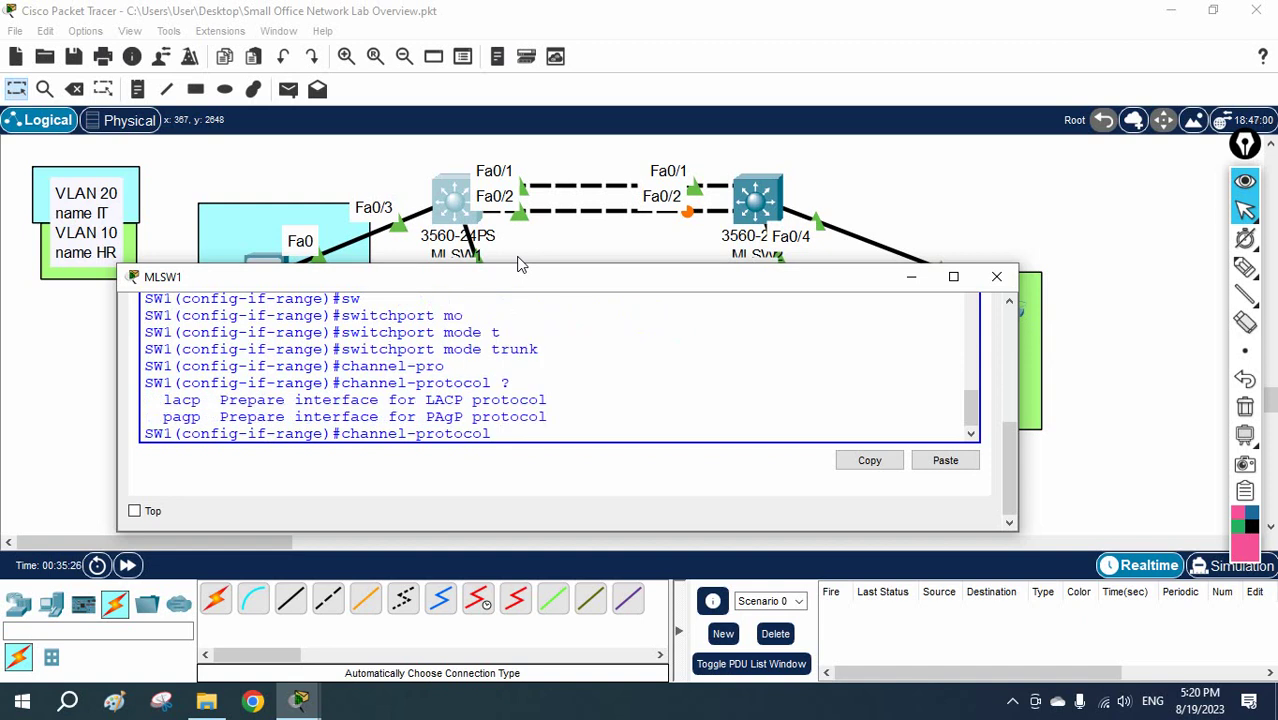
type("pagp")
key("Return")
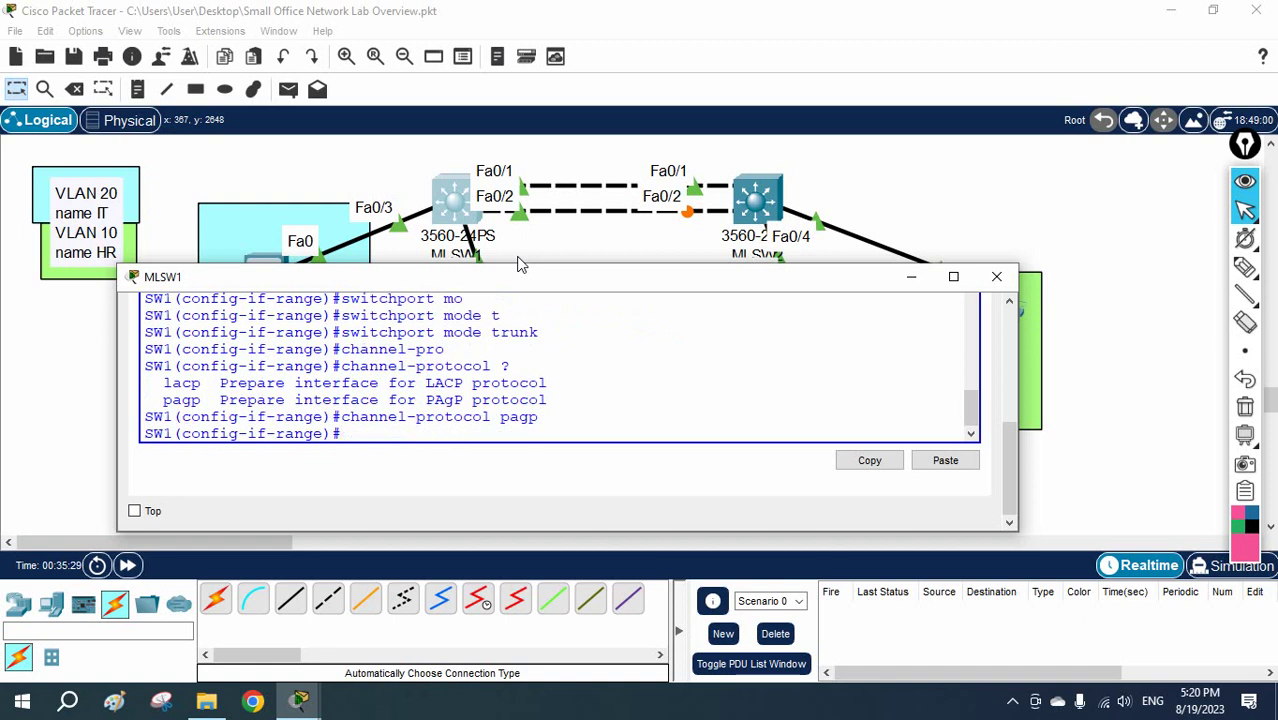
Step: Query the channel-group number options and enter the command up to channel-group 1 mode, without executing it
type("chann")
key("Tab")
type("el")
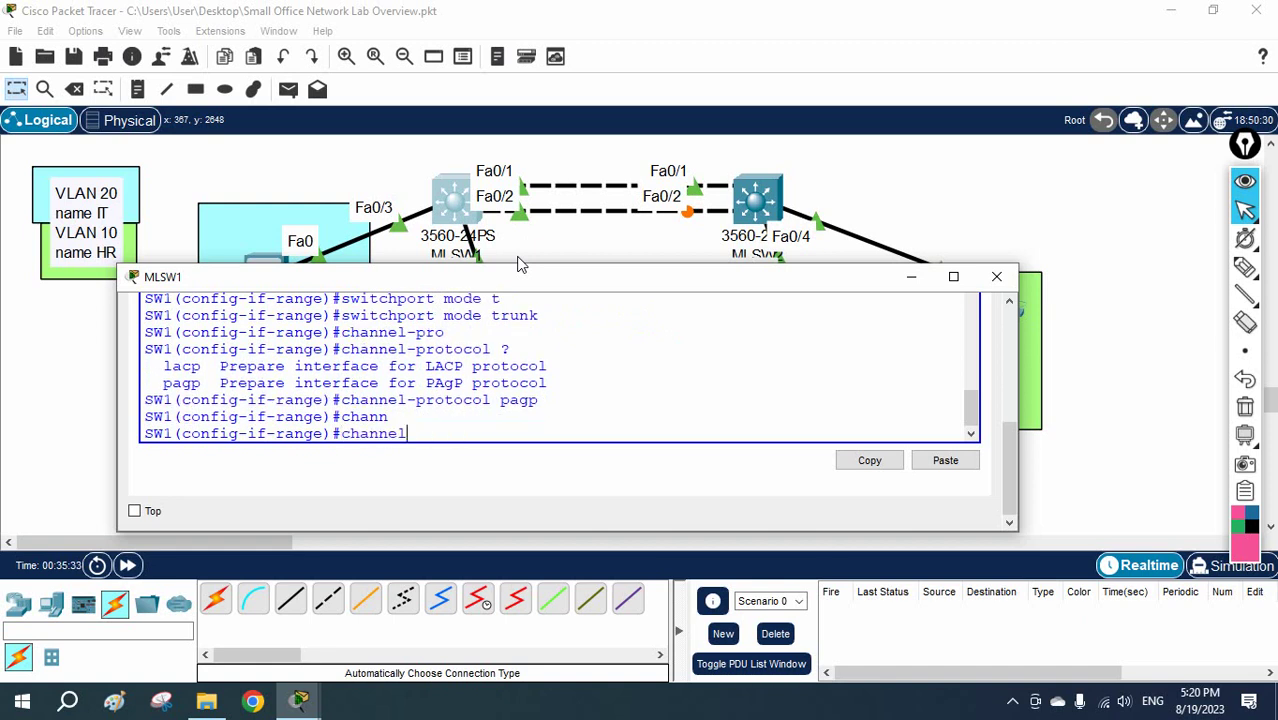
type("-gr")
key("Tab")
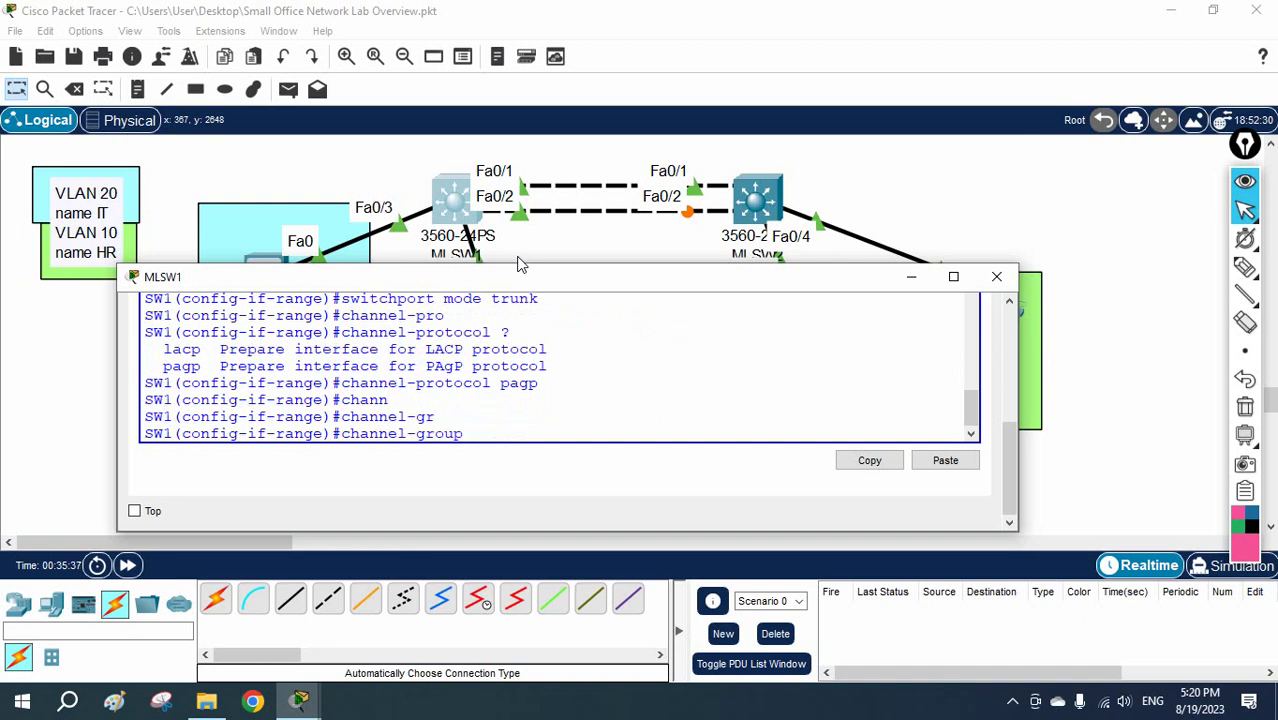
type("?")
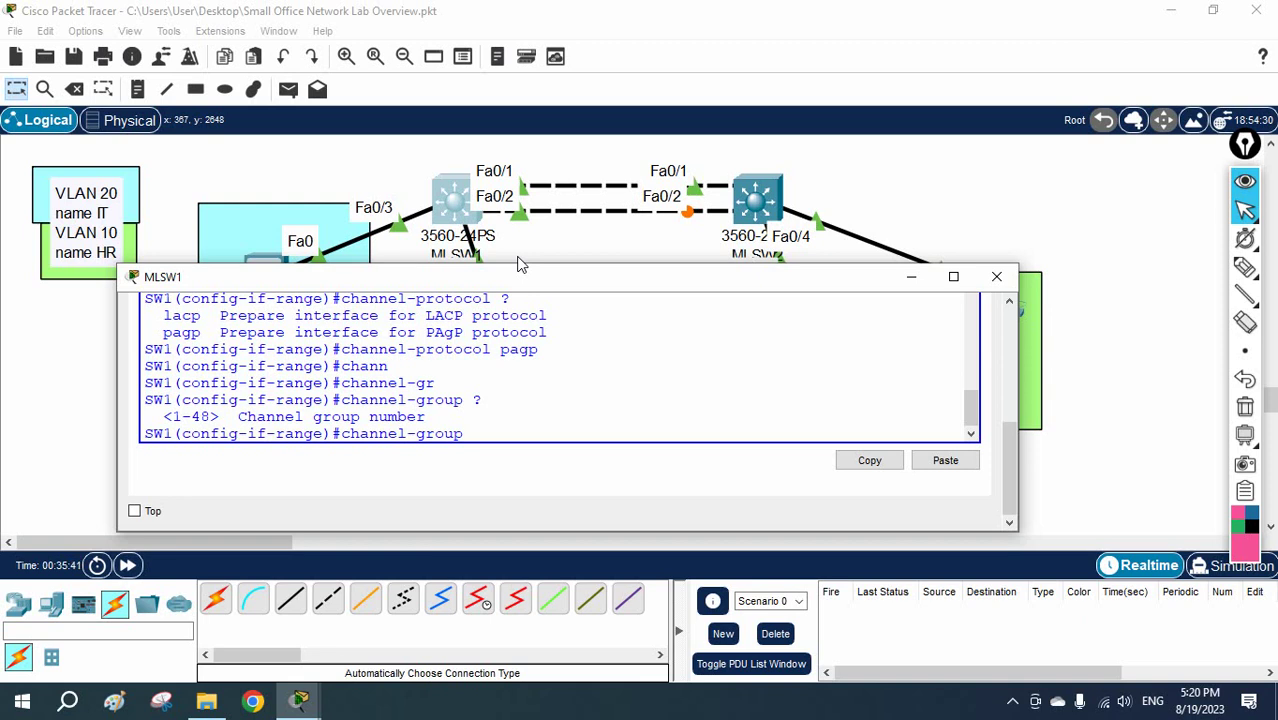
type("1 mo")
key("Tab")
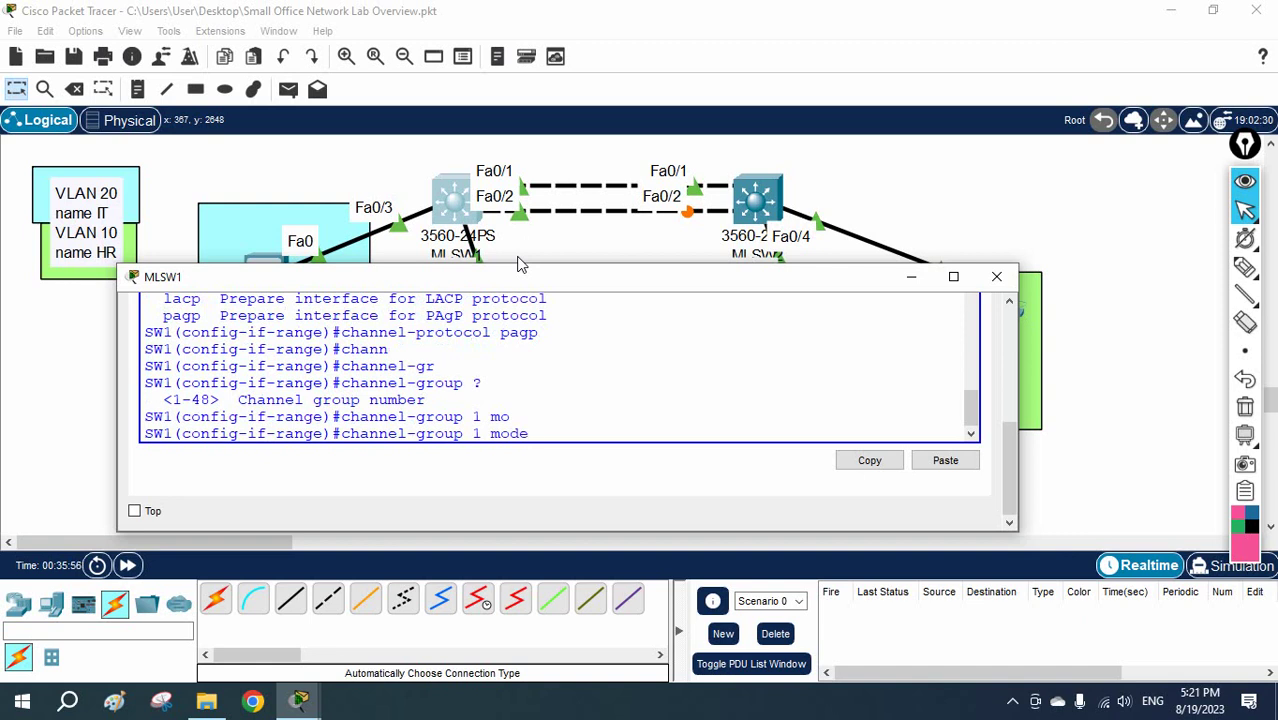
Step: Handwrite PAGP and the mode pairs Auto–Auto and Auto–des beside the two switches with the pen, and clear the notes
left_click(1245, 267)
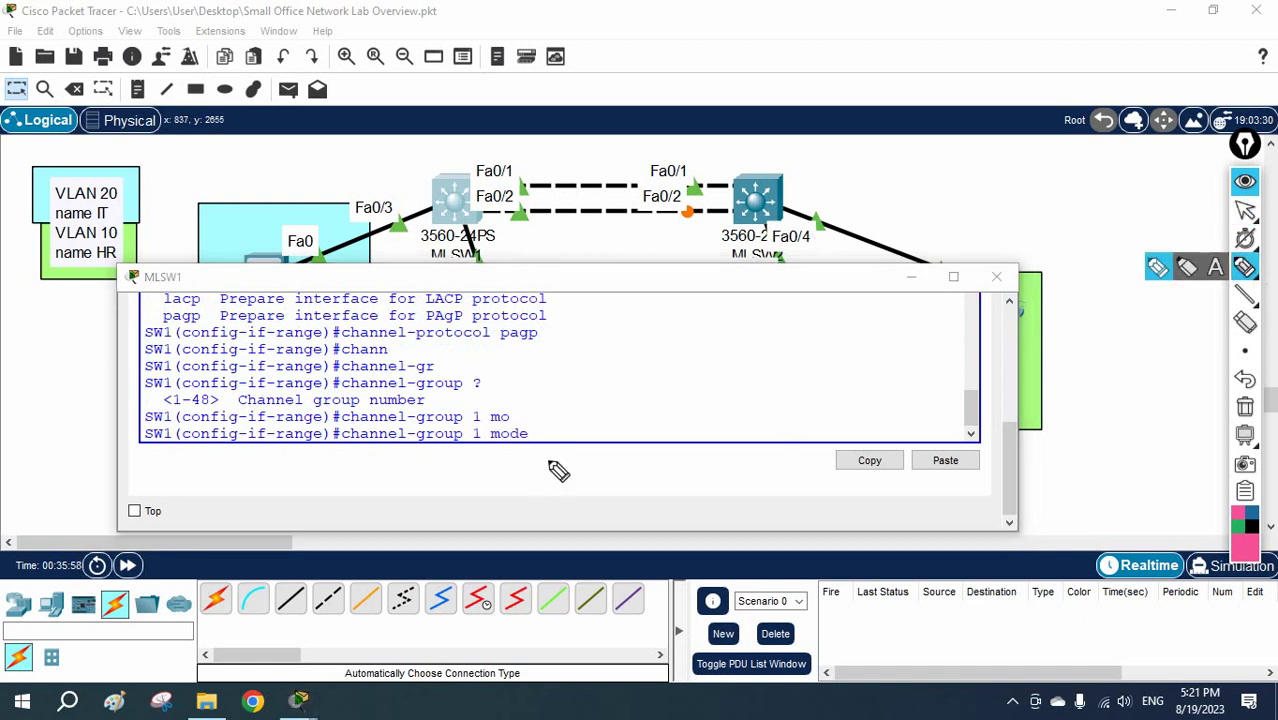
mouse_move(598, 324)
left_mouse_down()
mouse_move(605, 303)
mouse_move(650, 313)
mouse_move(671, 299)
mouse_move(676, 310)
left_mouse_up()
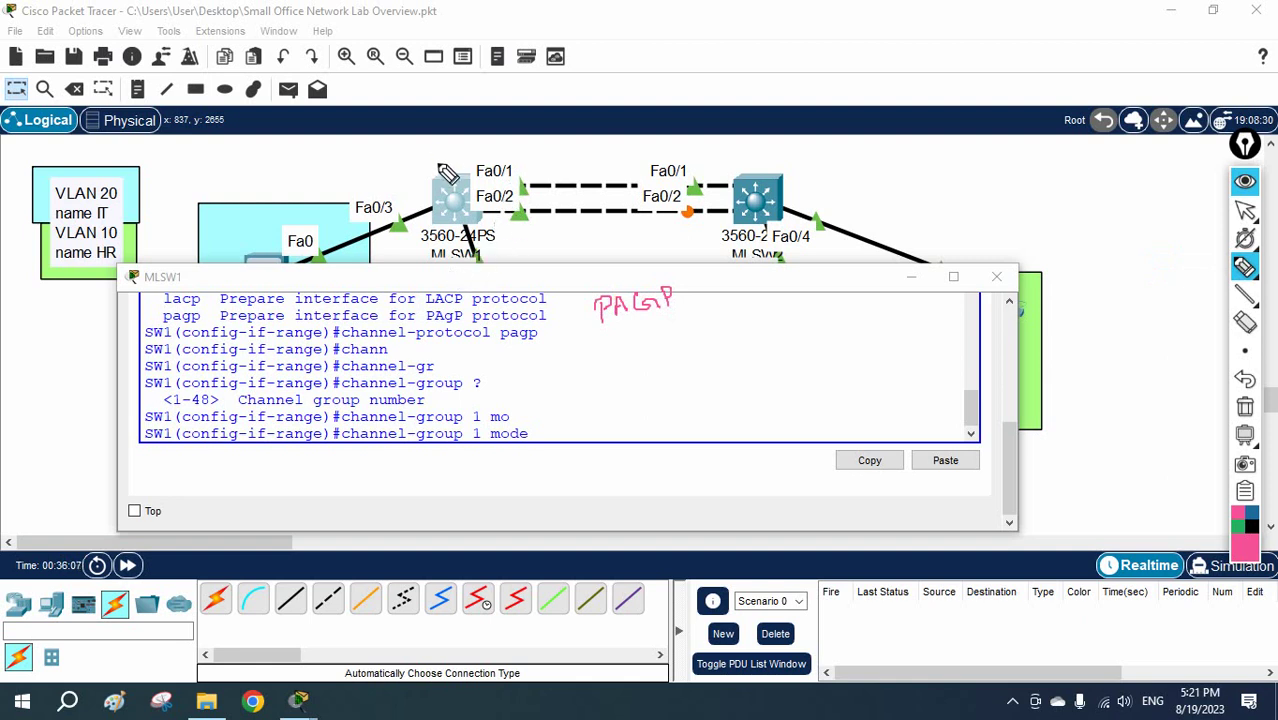
left_click_drag(439, 164, 508, 148)
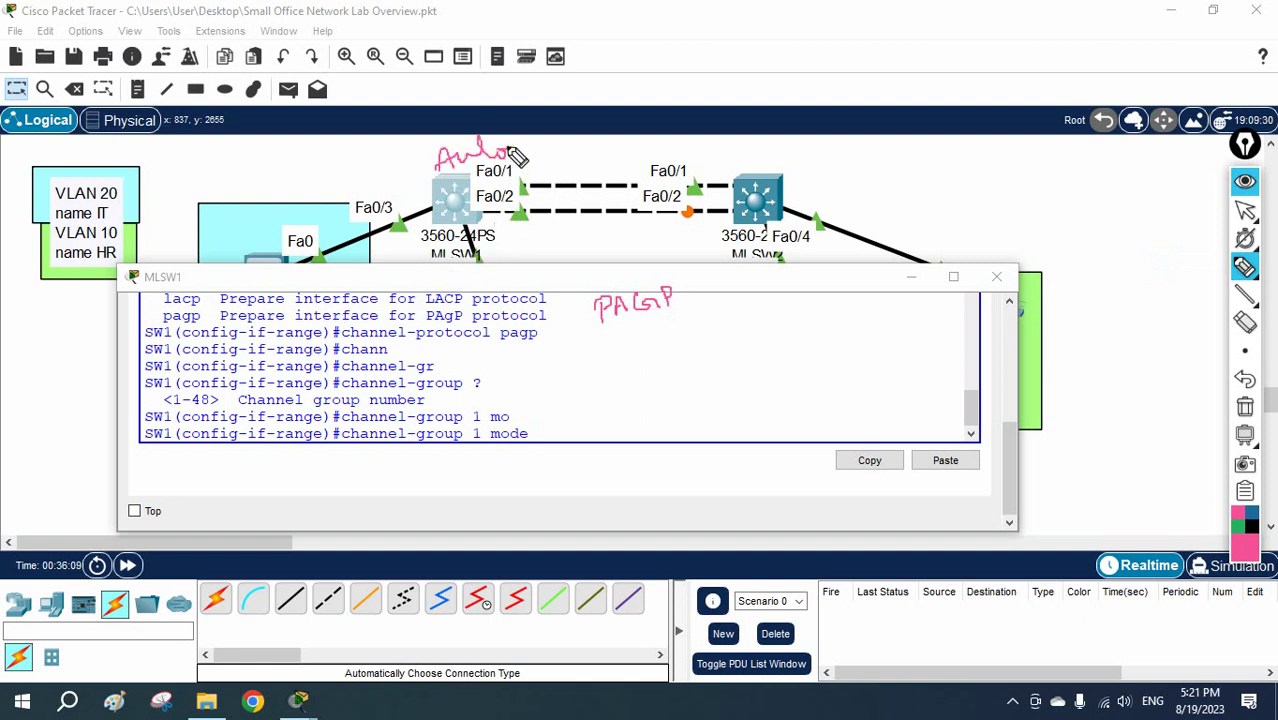
mouse_move(772, 160)
left_mouse_down()
mouse_move(817, 133)
mouse_move(850, 157)
left_mouse_up()
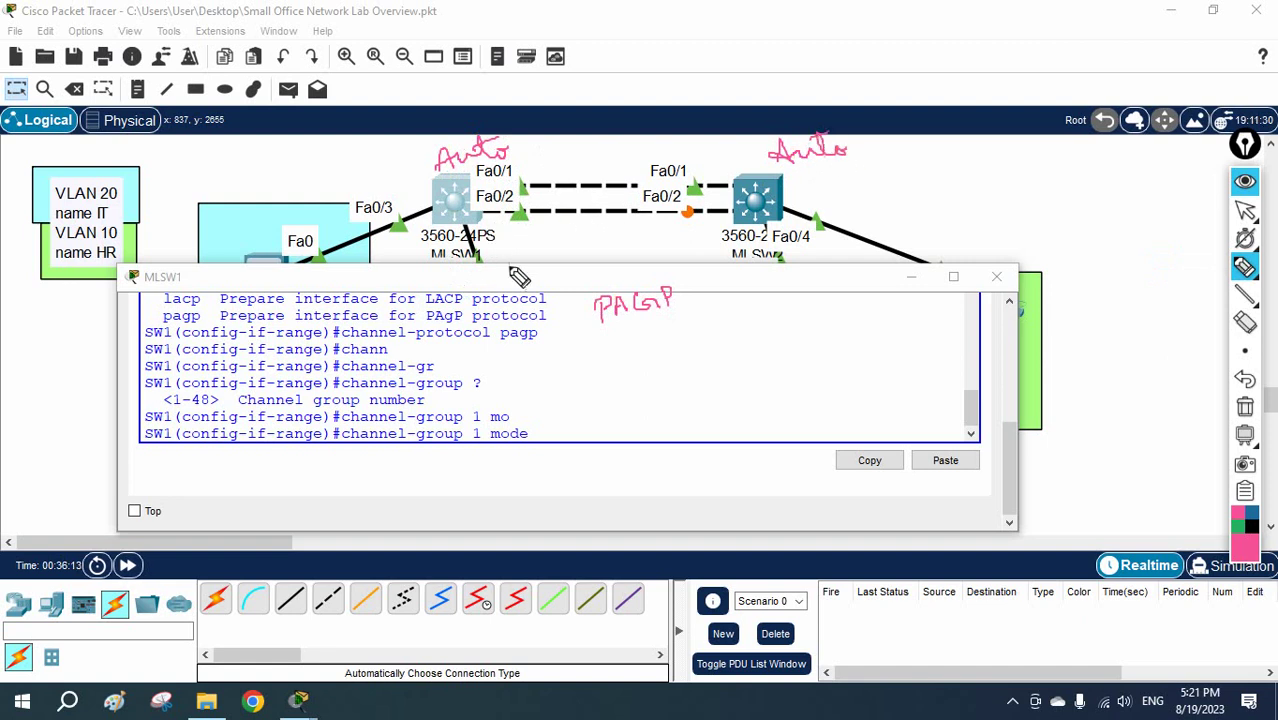
left_click_drag(486, 244, 572, 222)
mouse_move(794, 214)
left_mouse_down()
mouse_move(845, 205)
mouse_move(818, 234)
left_mouse_up()
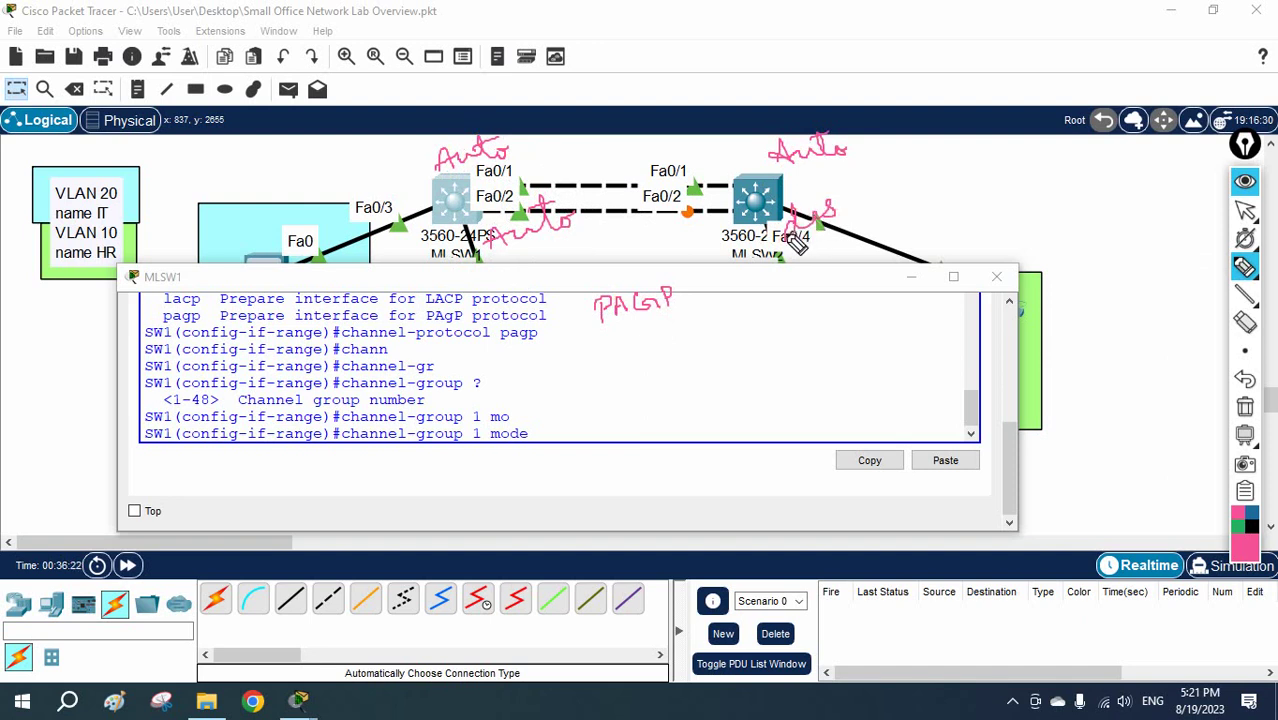
left_click(1245, 406)
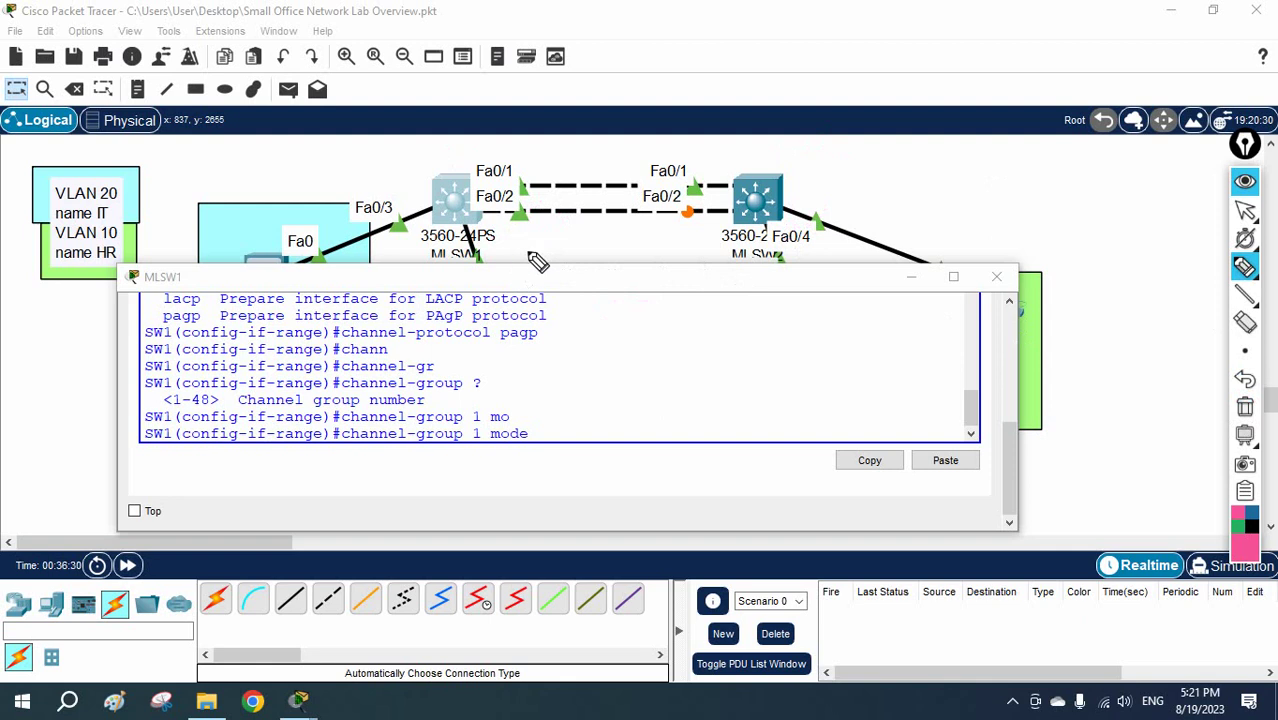
Step: Handwrite the mode pairs Auto–Des, Des–Auto and Des–Des beside the two switches, trace both links, and clear the notes
mouse_move(509, 161)
left_mouse_down()
mouse_move(506, 140)
mouse_move(557, 139)
left_mouse_up()
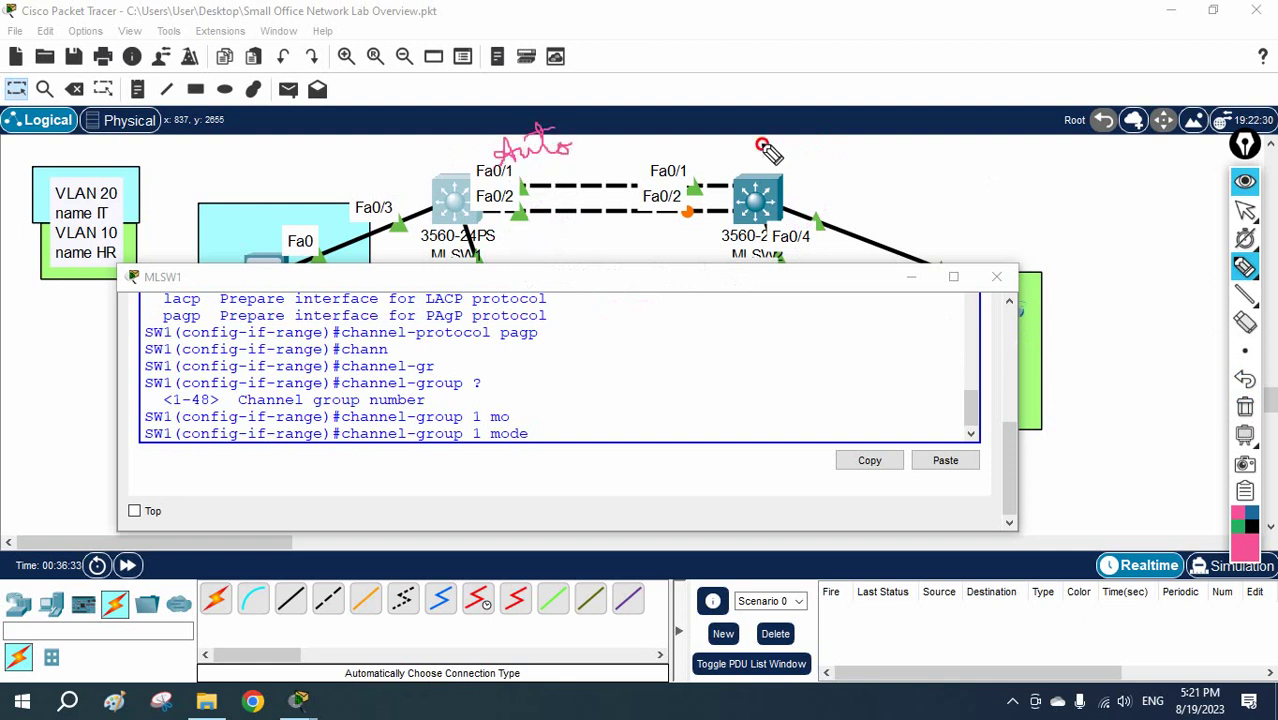
left_click_drag(762, 140, 812, 145)
left_click_drag(520, 186, 692, 186)
left_click_drag(522, 210, 680, 210)
mouse_move(495, 232)
left_mouse_down()
mouse_move(551, 226)
mouse_move(575, 250)
left_mouse_up()
mouse_move(712, 225)
left_mouse_down()
mouse_move(699, 243)
mouse_move(782, 203)
mouse_move(800, 222)
left_mouse_up()
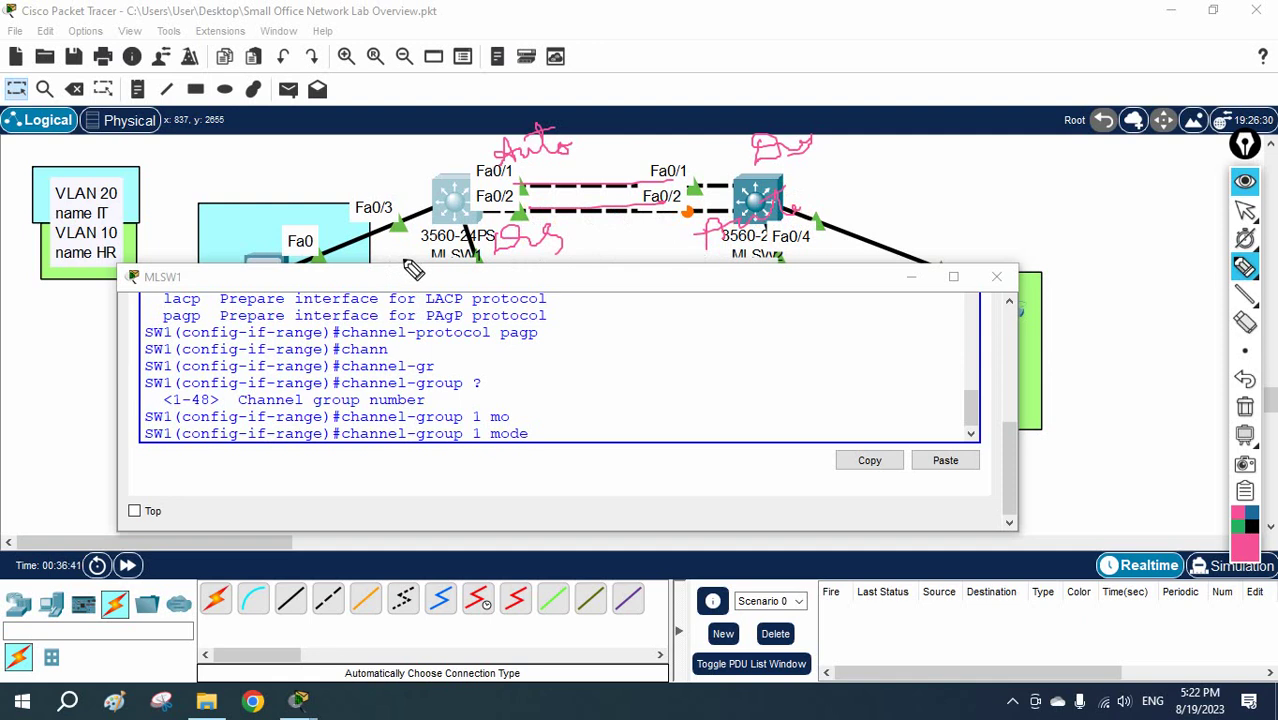
mouse_move(505, 262)
left_mouse_down()
mouse_move(562, 277)
mouse_move(588, 268)
left_mouse_up()
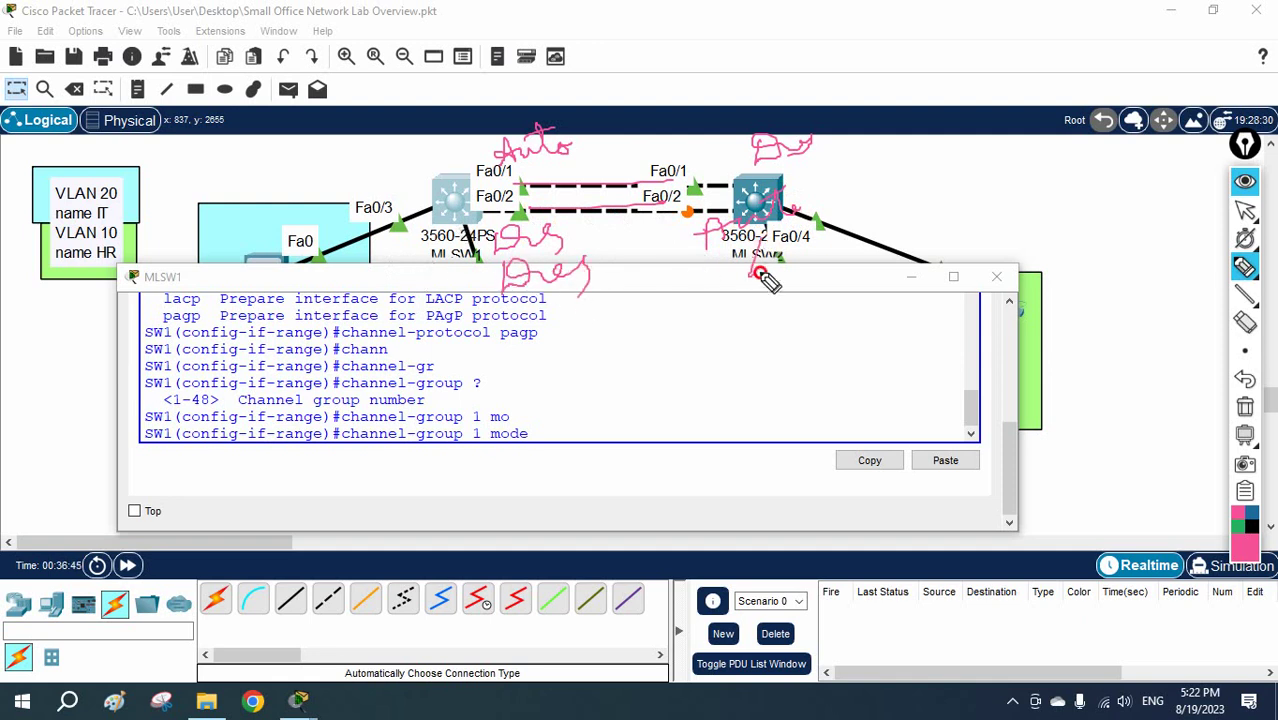
mouse_move(765, 277)
left_mouse_down()
mouse_move(805, 260)
mouse_move(762, 264)
left_mouse_up()
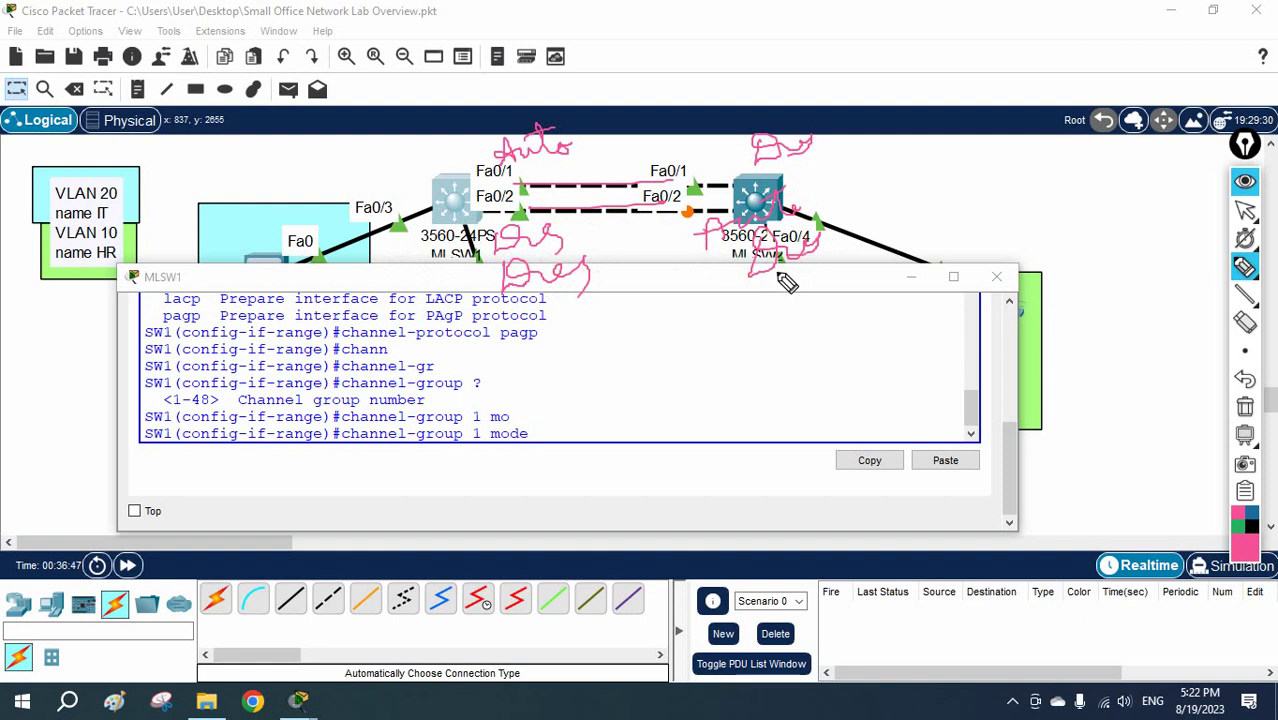
left_click(1244, 406)
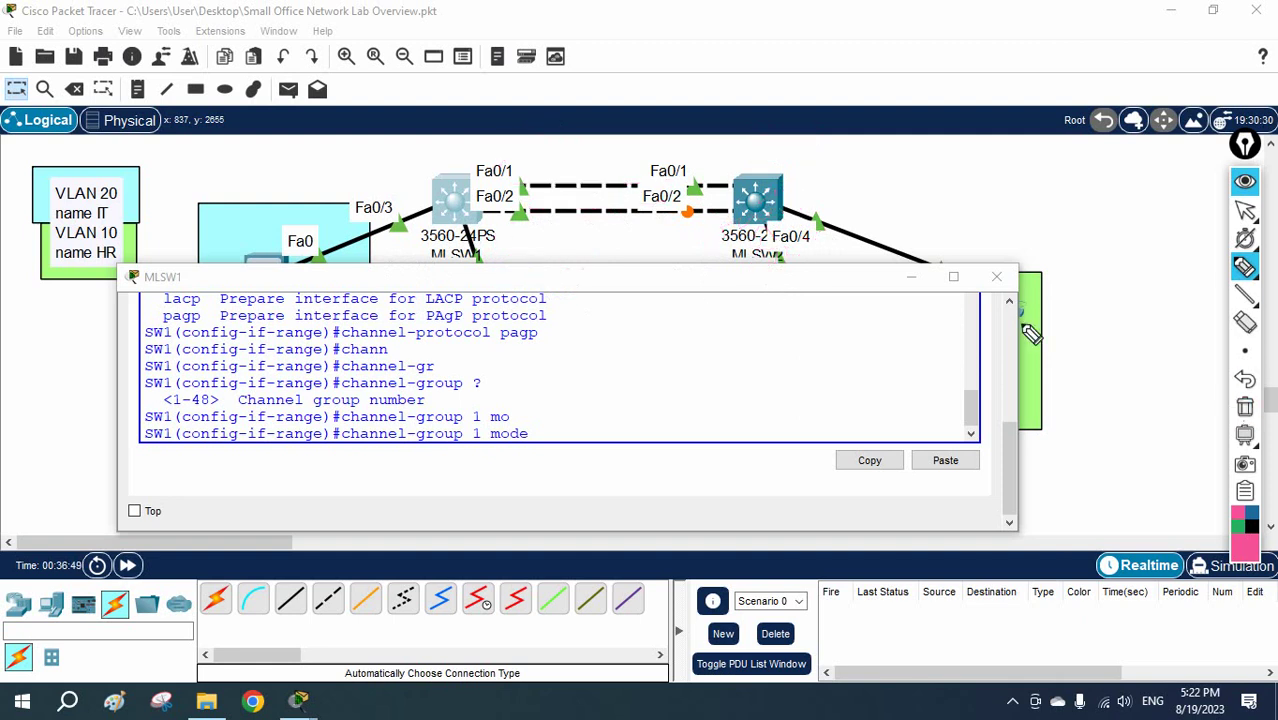
Step: Handwrite Auto at both switches, mark both links and a question mark after the mode command, and clear the notes
mouse_move(466, 168)
left_mouse_down()
mouse_move(515, 152)
mouse_move(540, 162)
left_mouse_up()
mouse_move(740, 178)
left_mouse_down()
mouse_move(748, 150)
mouse_move(790, 158)
mouse_move(813, 143)
left_mouse_up()
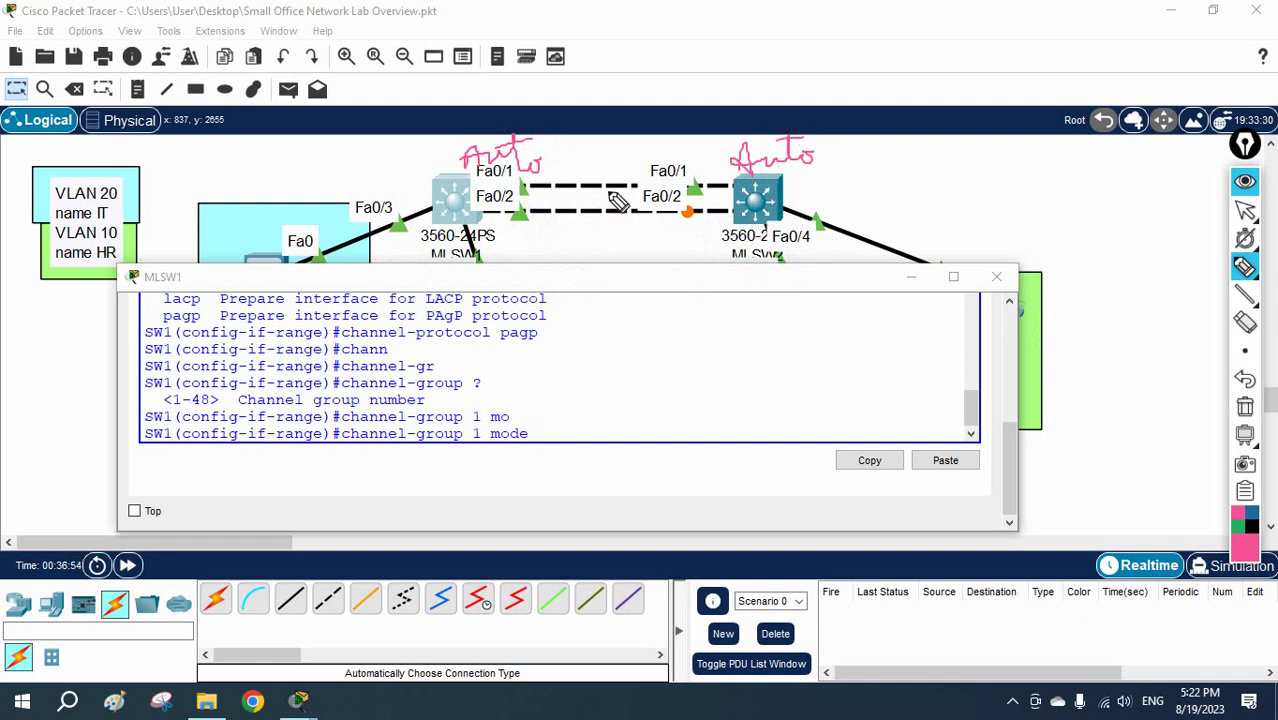
mouse_move(508, 184)
left_mouse_down()
mouse_move(680, 178)
mouse_move(715, 182)
left_mouse_up()
left_click_drag(575, 201, 652, 200)
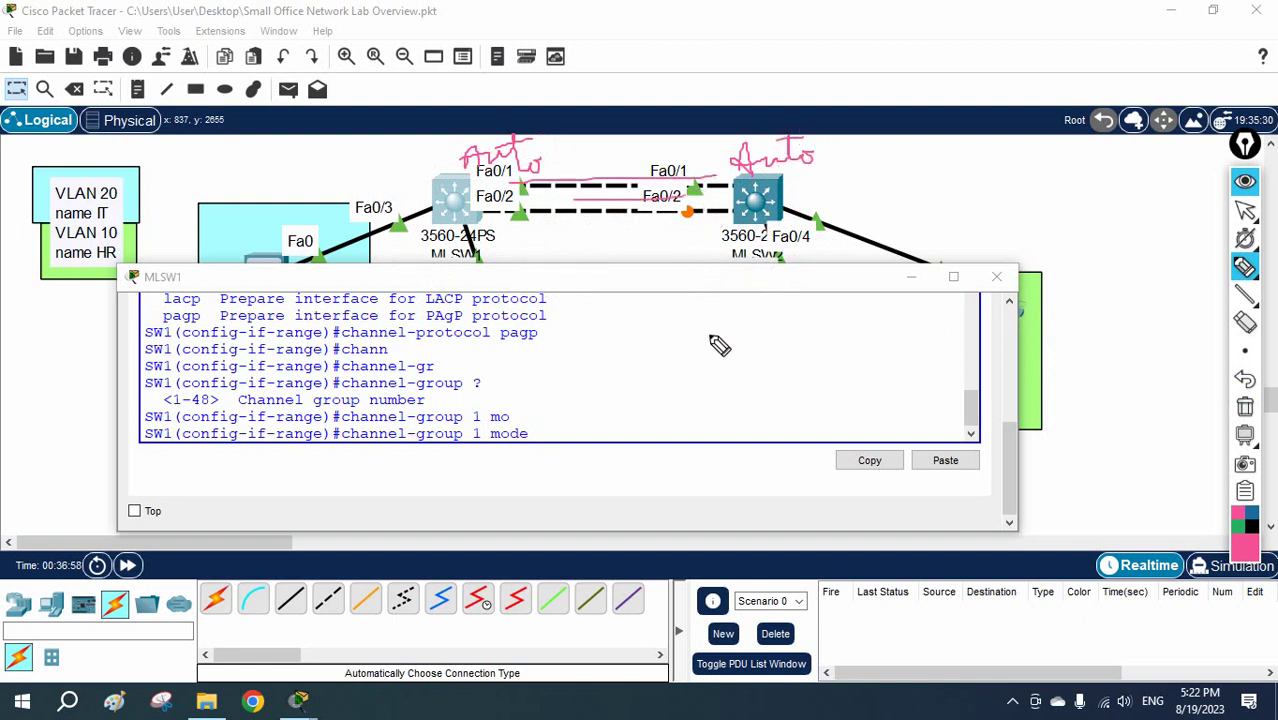
left_click_drag(538, 430, 550, 458)
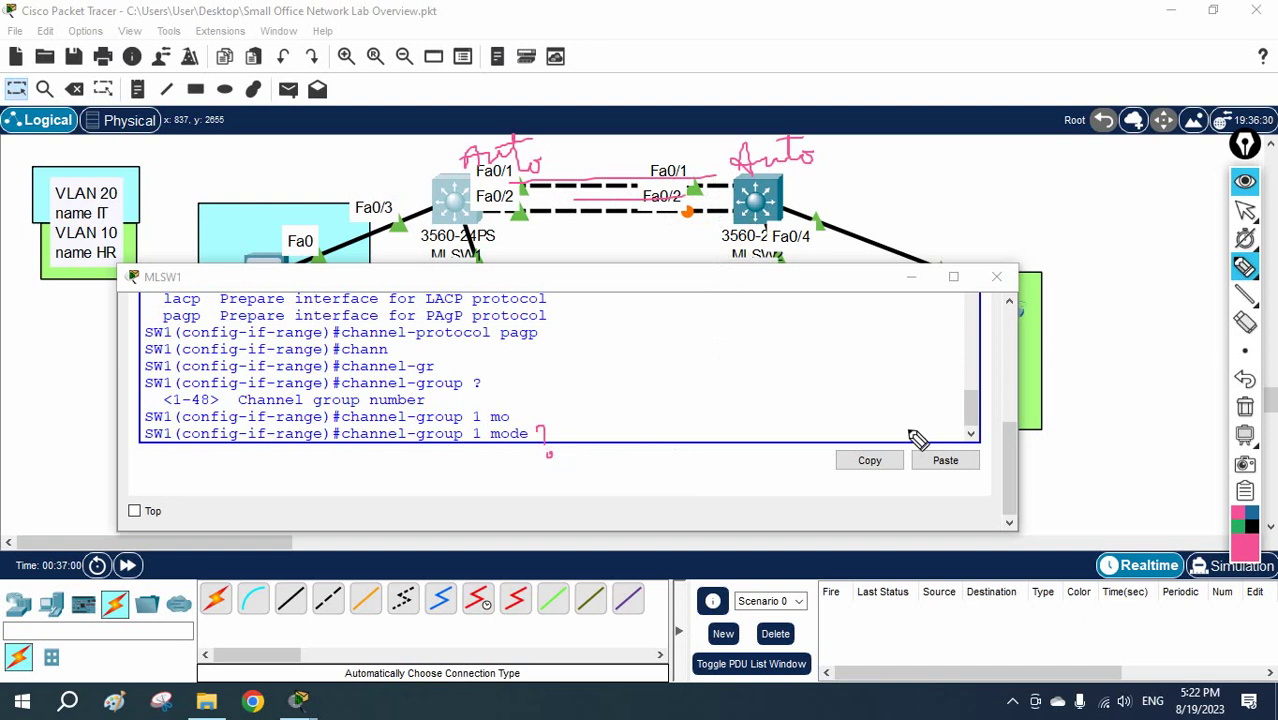
left_click(1245, 406)
Step: Return from the pen to the MLSW1 command line and list the available modes for channel-group 1
left_click(1243, 213)
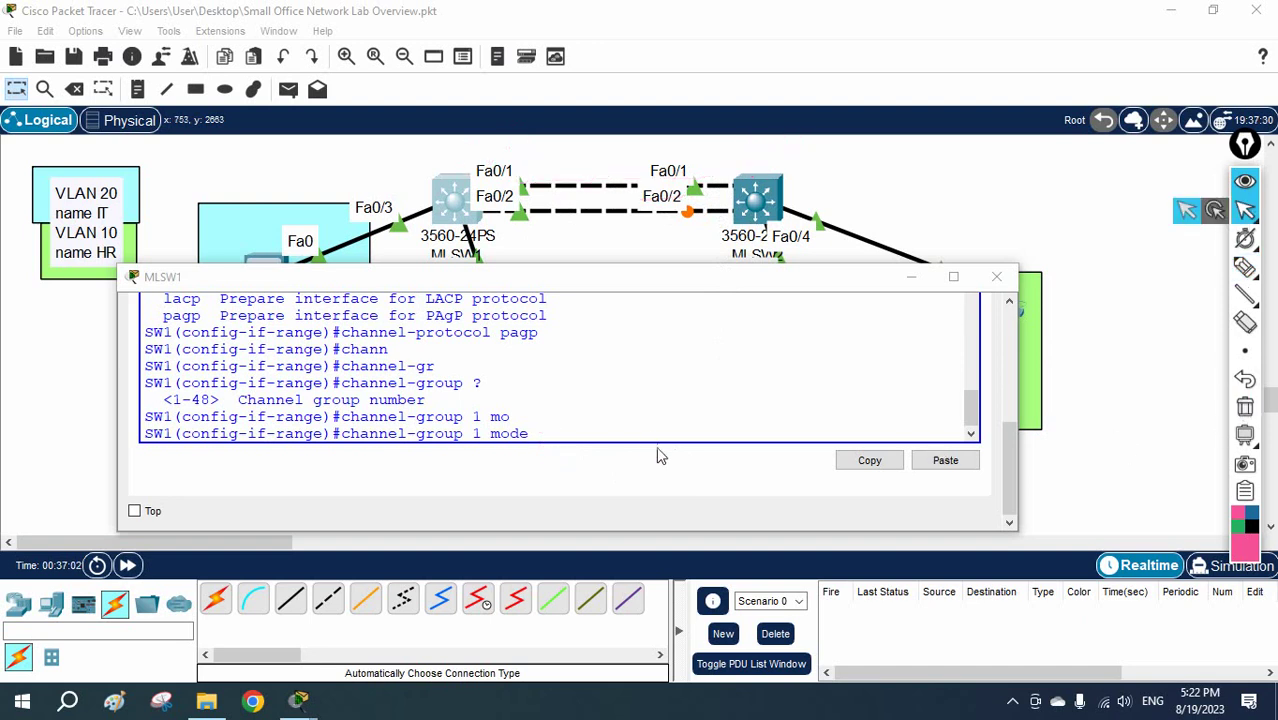
left_click(651, 429)
type("?")
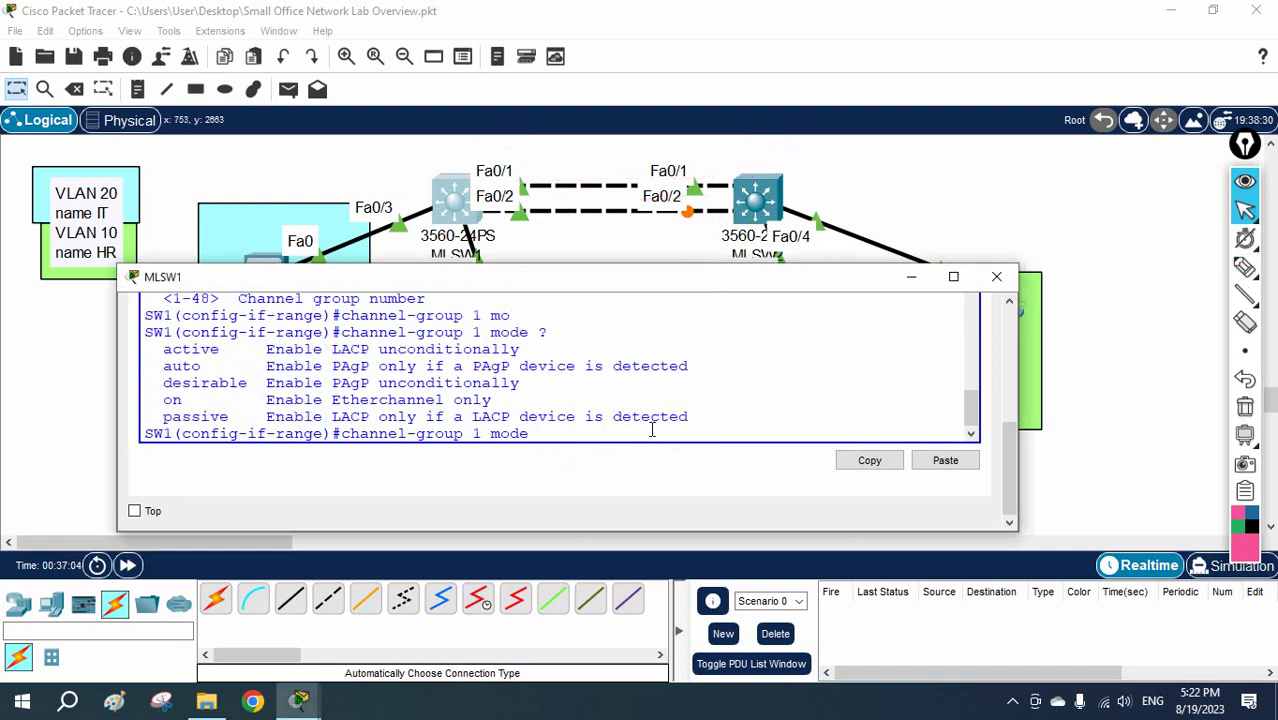
Step: Underline auto and desirable with the pen, circle both link ends, note the mode pairs beside them, and clear the notes
left_click(1245, 267)
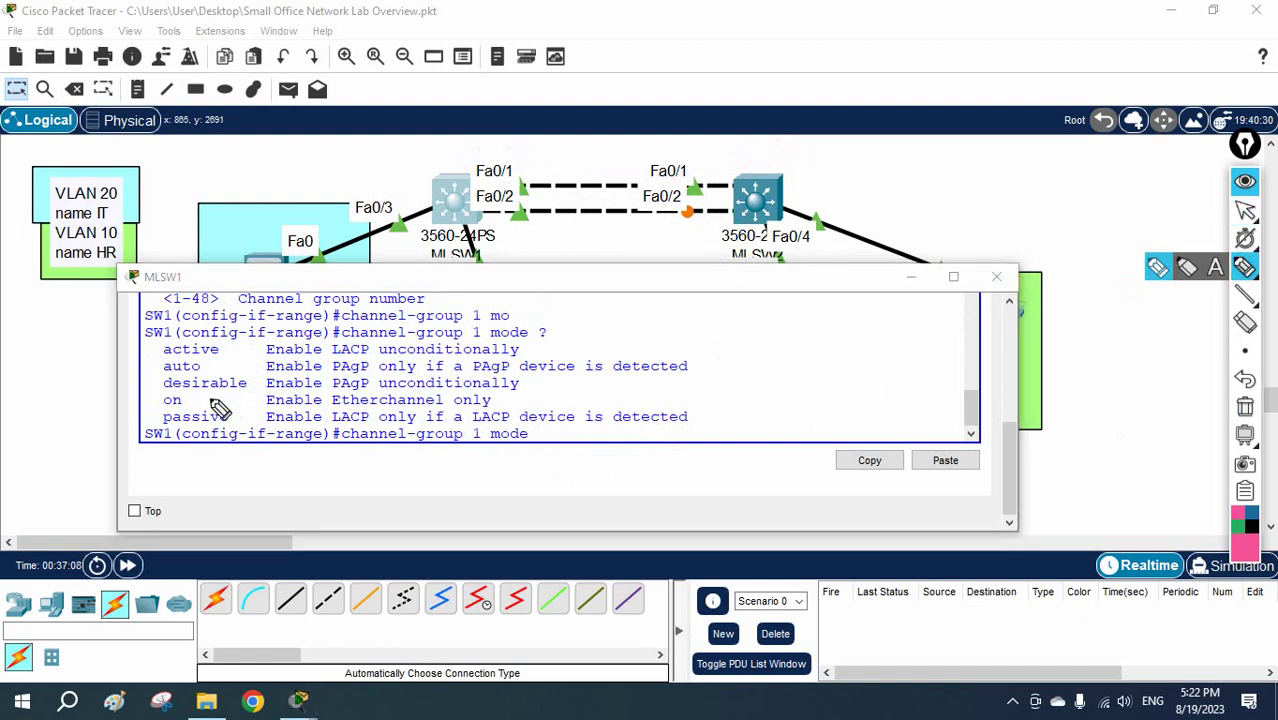
mouse_move(171, 371)
left_mouse_down()
mouse_move(203, 372)
mouse_move(193, 389)
mouse_move(247, 389)
left_mouse_up()
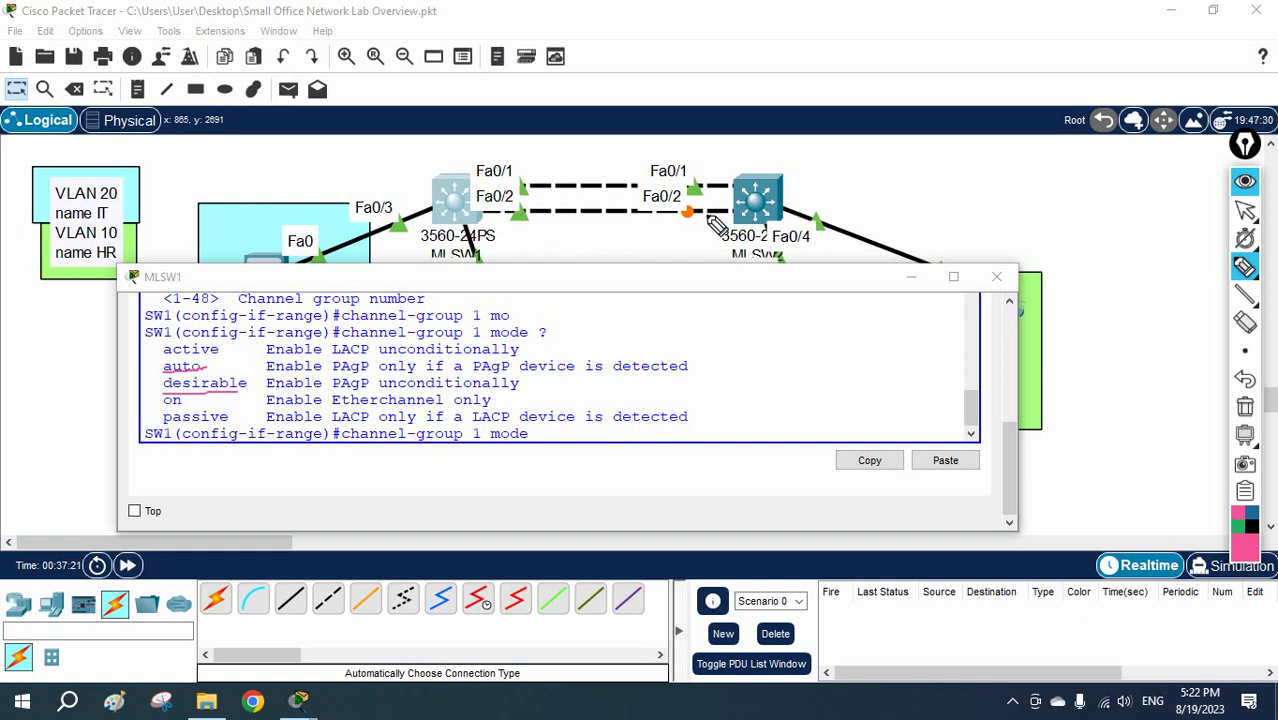
mouse_move(515, 148)
left_mouse_down()
mouse_move(511, 241)
mouse_move(512, 168)
left_mouse_up()
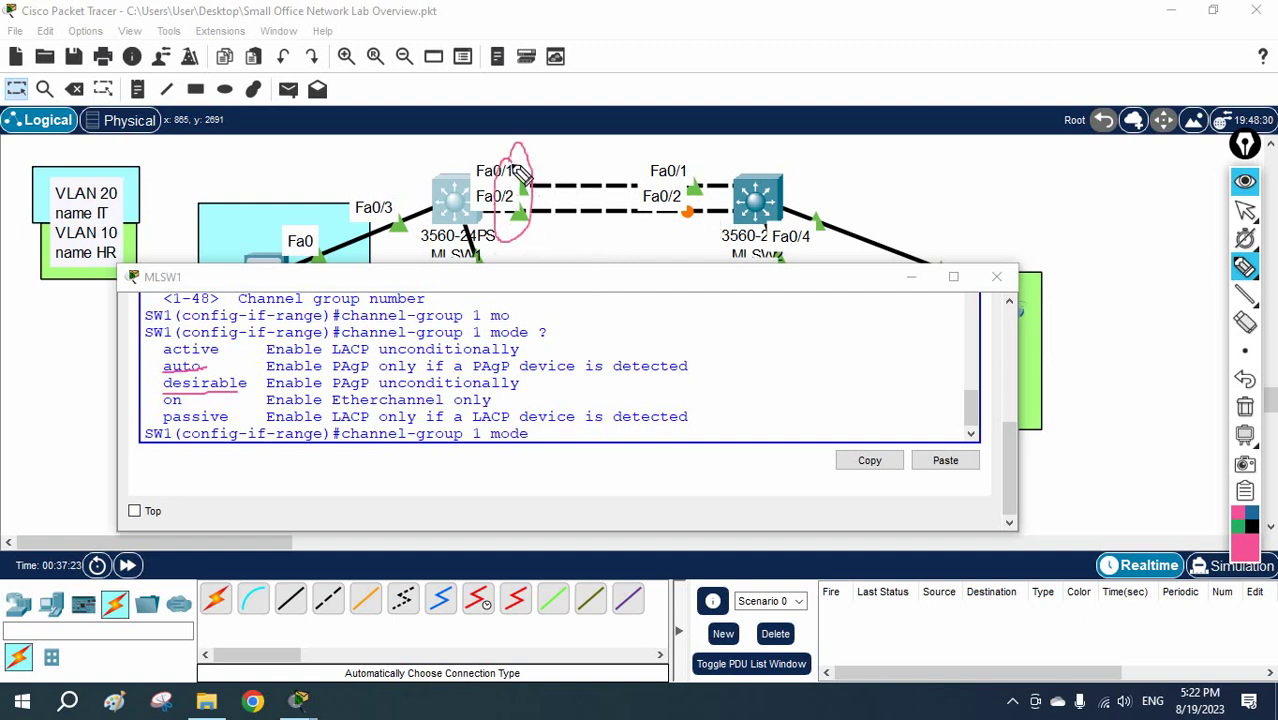
mouse_move(712, 150)
left_mouse_down()
mouse_move(724, 218)
mouse_move(706, 176)
left_mouse_up()
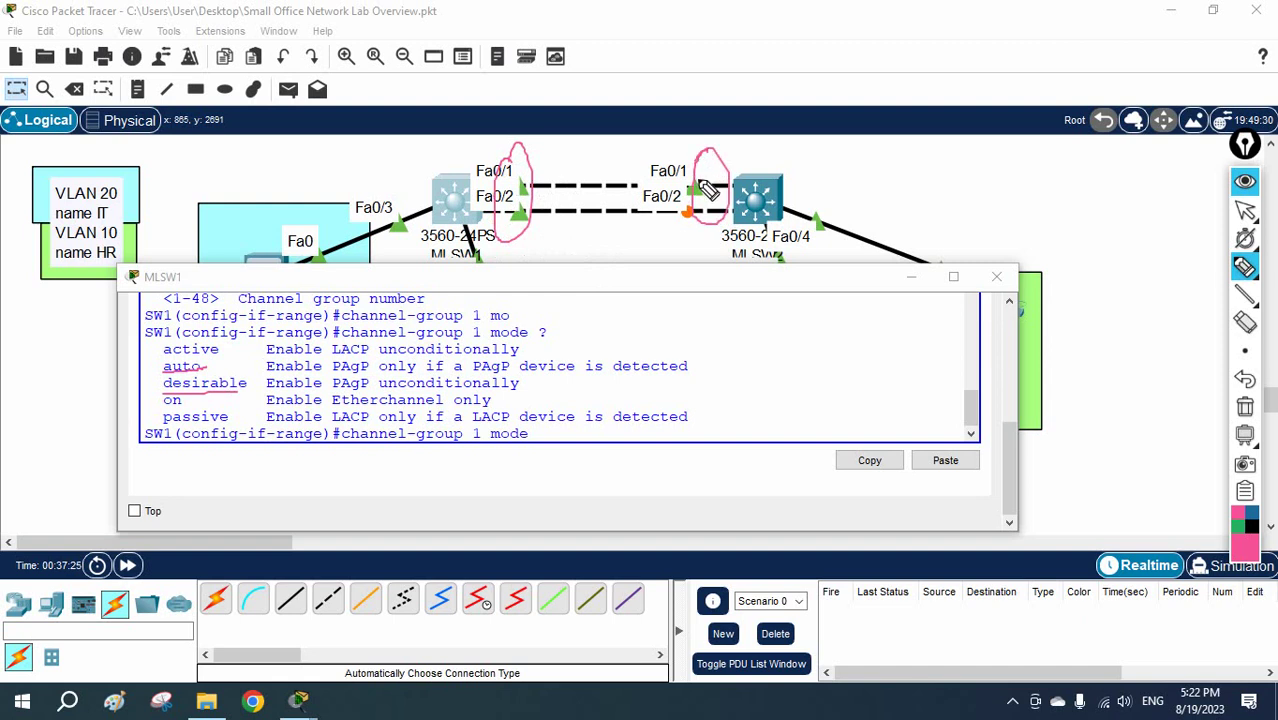
left_click_drag(531, 255, 562, 245)
left_click_drag(700, 224, 675, 257)
mouse_move(538, 162)
left_mouse_down()
mouse_move(542, 182)
mouse_move(565, 160)
left_mouse_up()
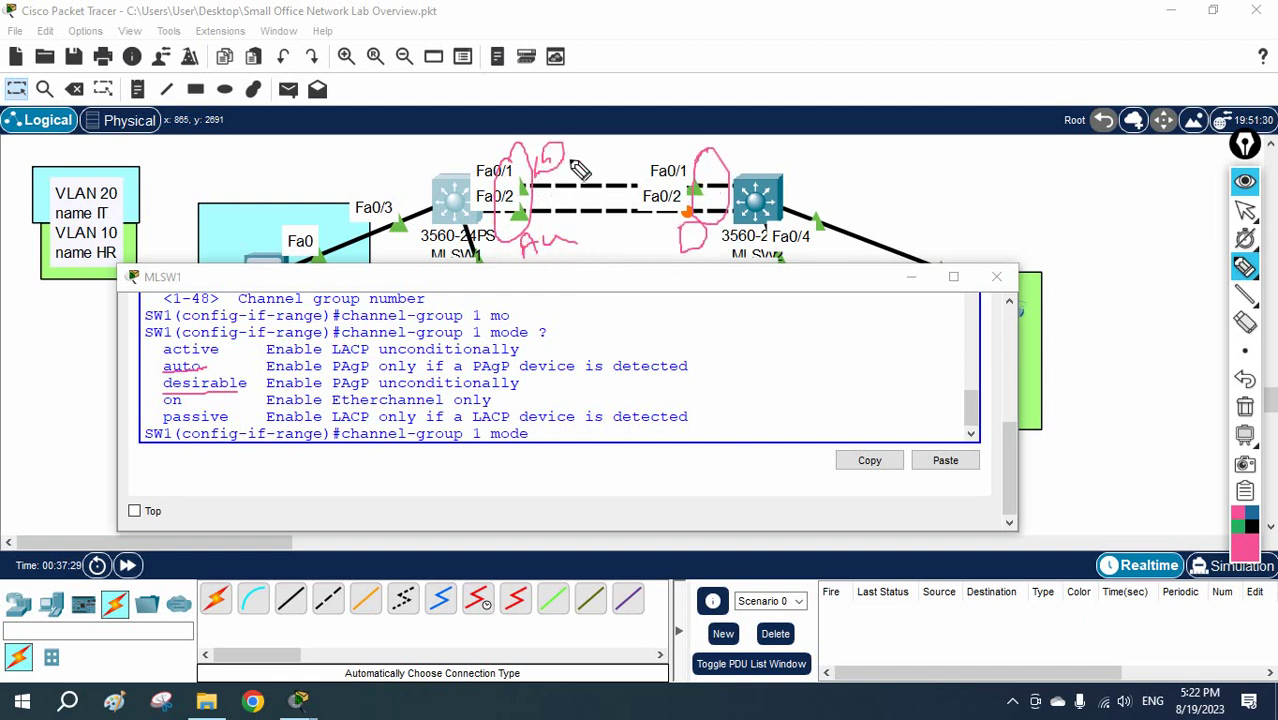
left_click_drag(672, 165, 720, 170)
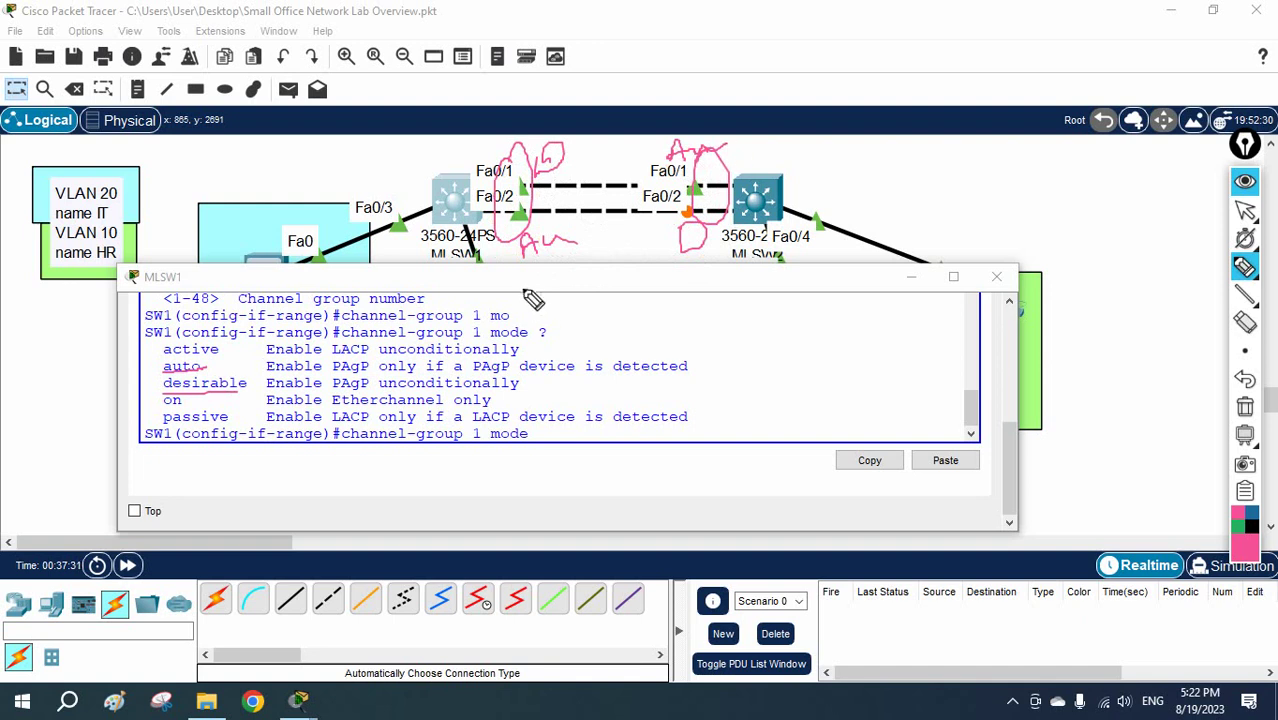
mouse_move(530, 290)
left_mouse_down()
mouse_move(568, 285)
mouse_move(577, 258)
mouse_move(606, 278)
mouse_move(612, 259)
mouse_move(695, 294)
mouse_move(673, 281)
mouse_move(754, 260)
mouse_move(790, 270)
left_mouse_up()
left_click(1245, 407)
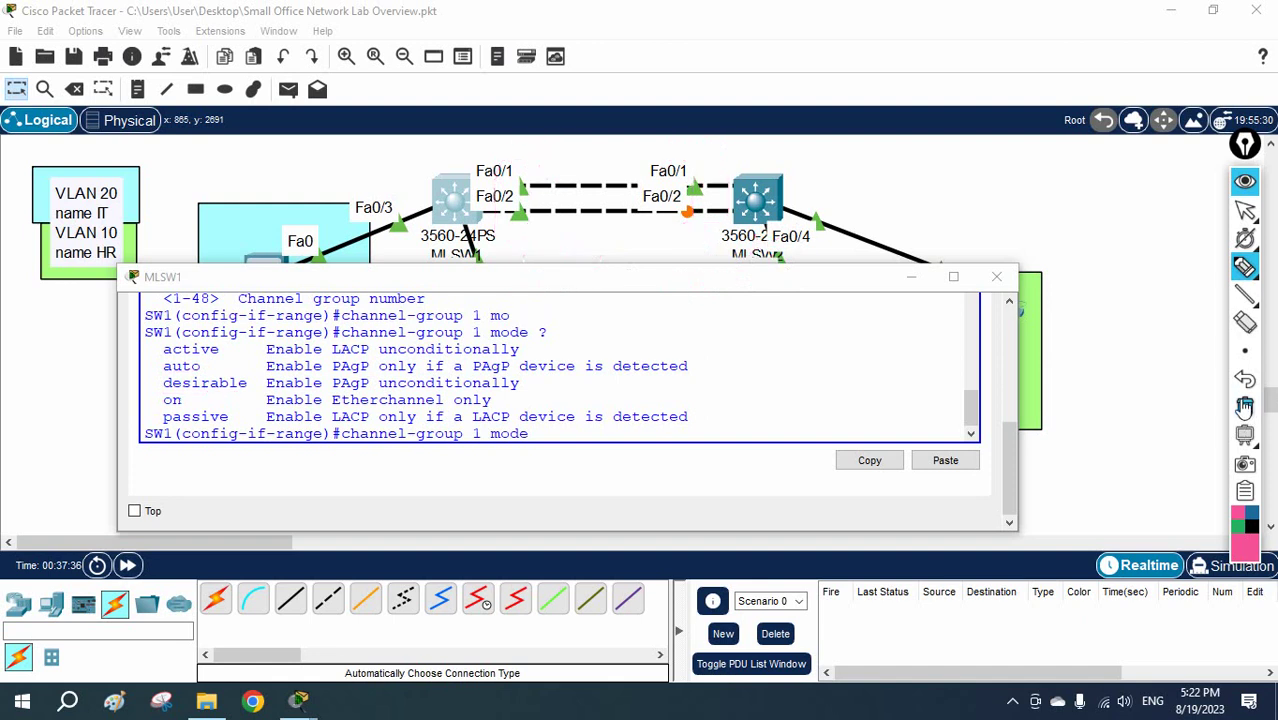
Step: Assign MLSW1's interface range to channel group 1 in auto mode with channel-group 1 mode auto
mouse_move(1247, 235)
left_click(655, 430)
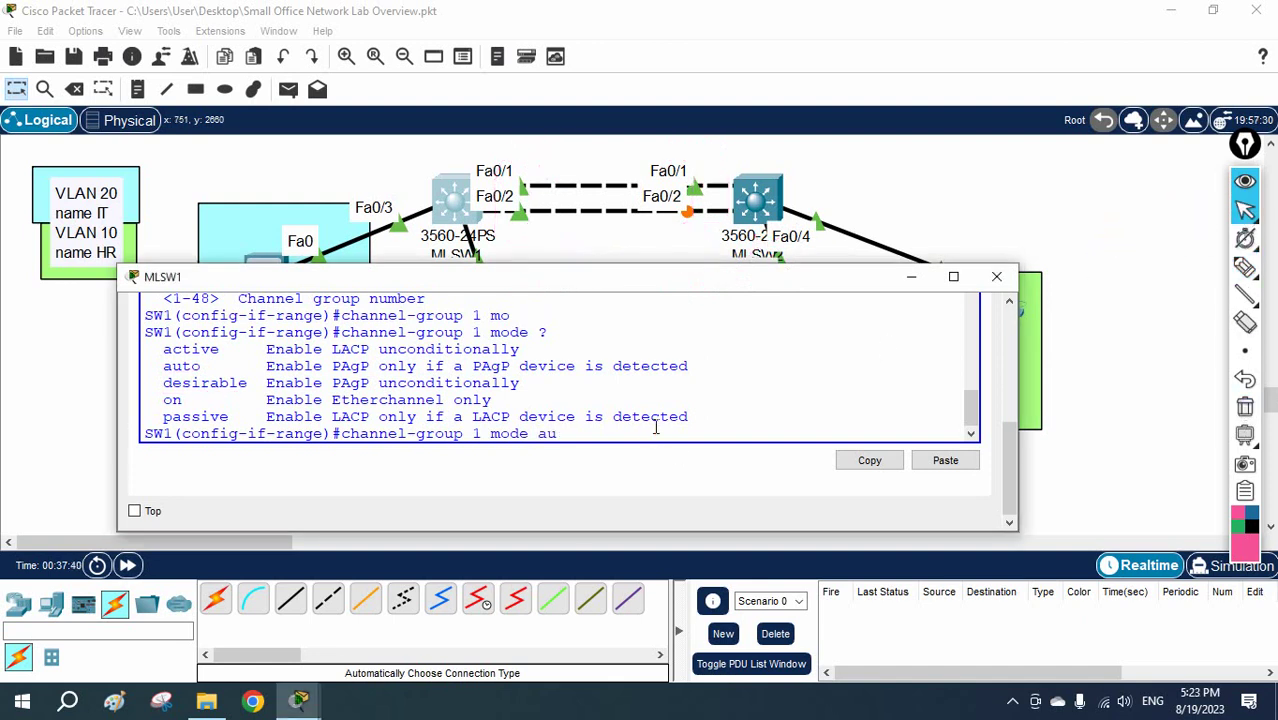
type("auto")
key("Return")
key("Return")
key("Return")
key("Return")
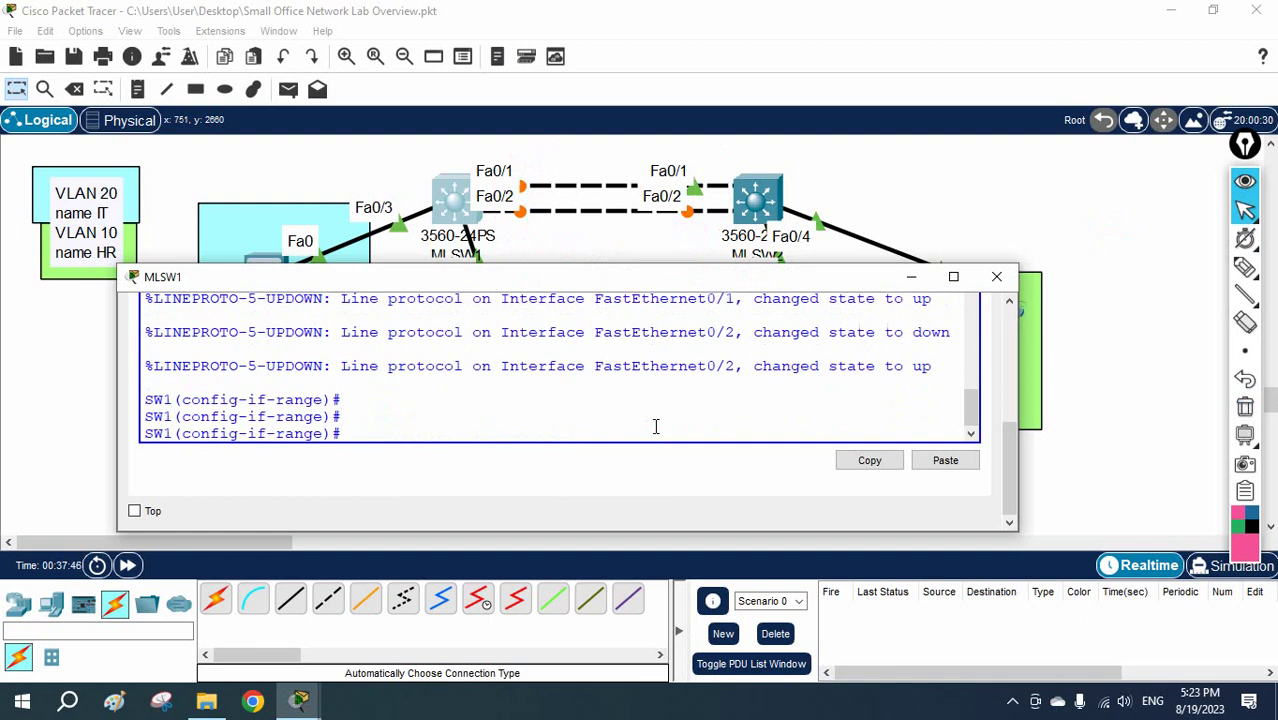
Step: Open the MLSW2 command line and resize its window so the switches and links above stay visible
left_click(754, 200)
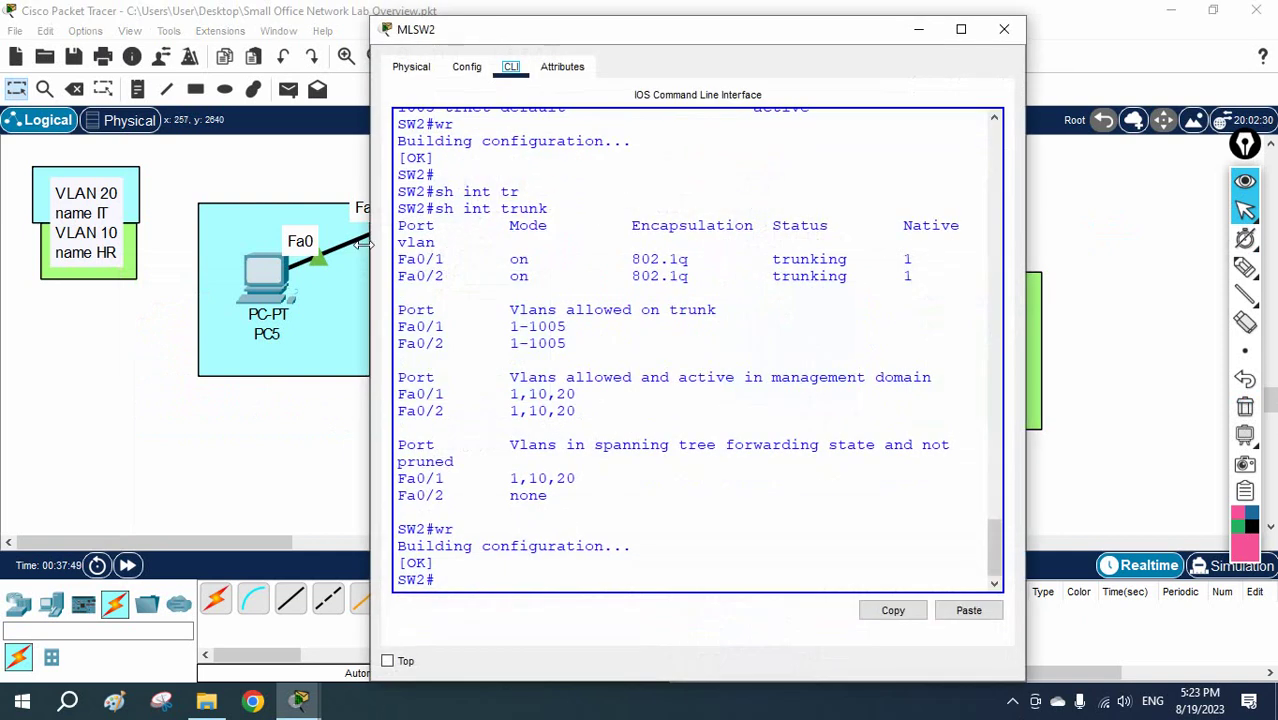
left_click_drag(369, 330, 75, 330)
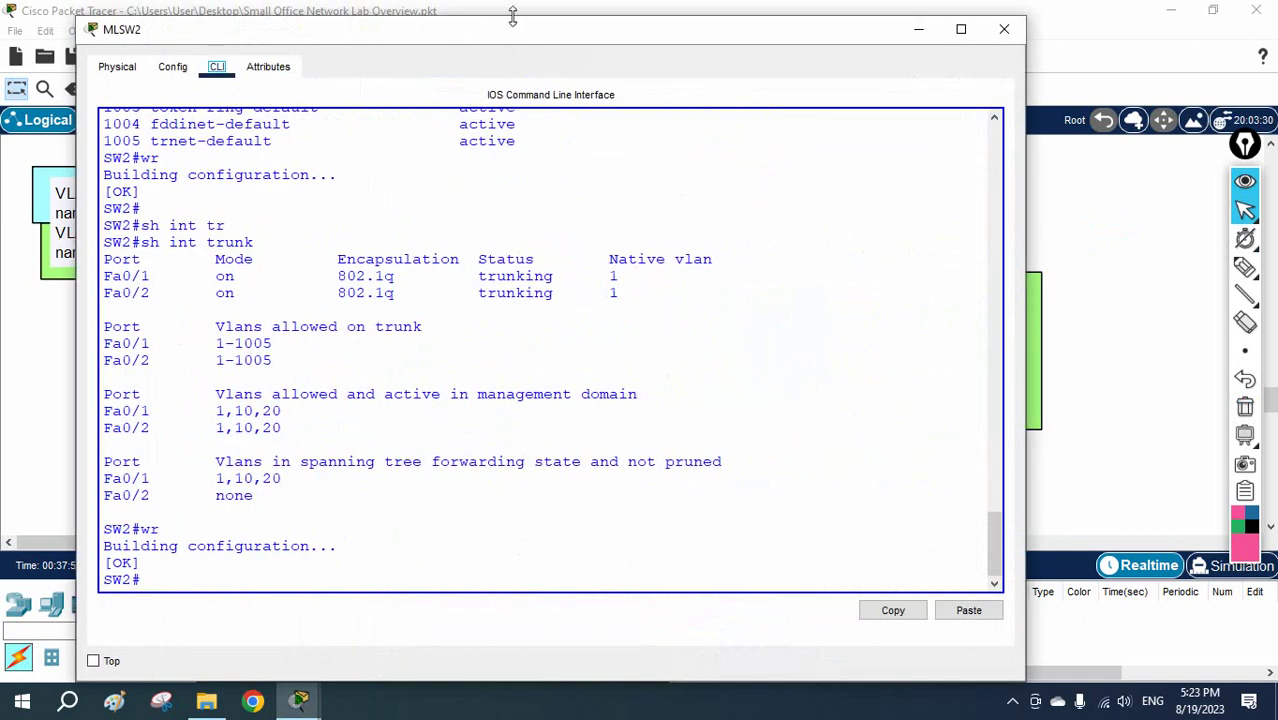
left_click_drag(512, 16, 698, 311)
left_click_drag(1095, 387, 1095, 497)
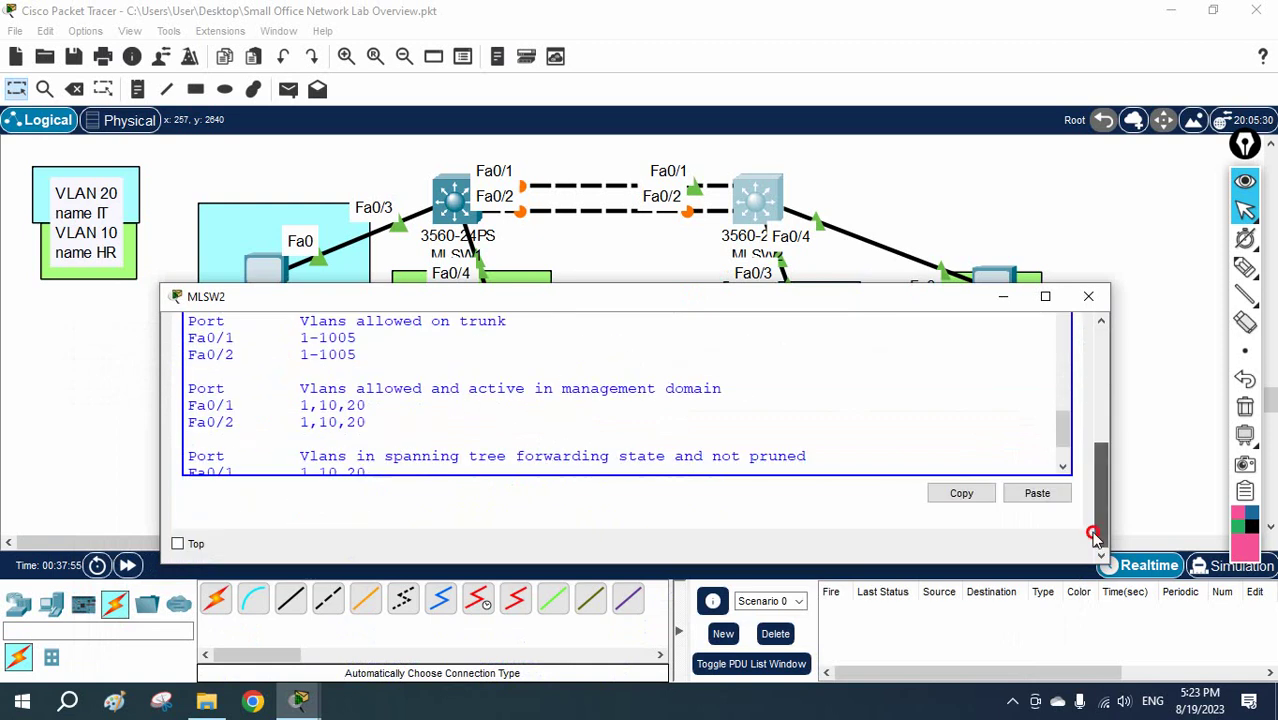
scroll(1062, 470, "down", 3)
left_click(742, 437)
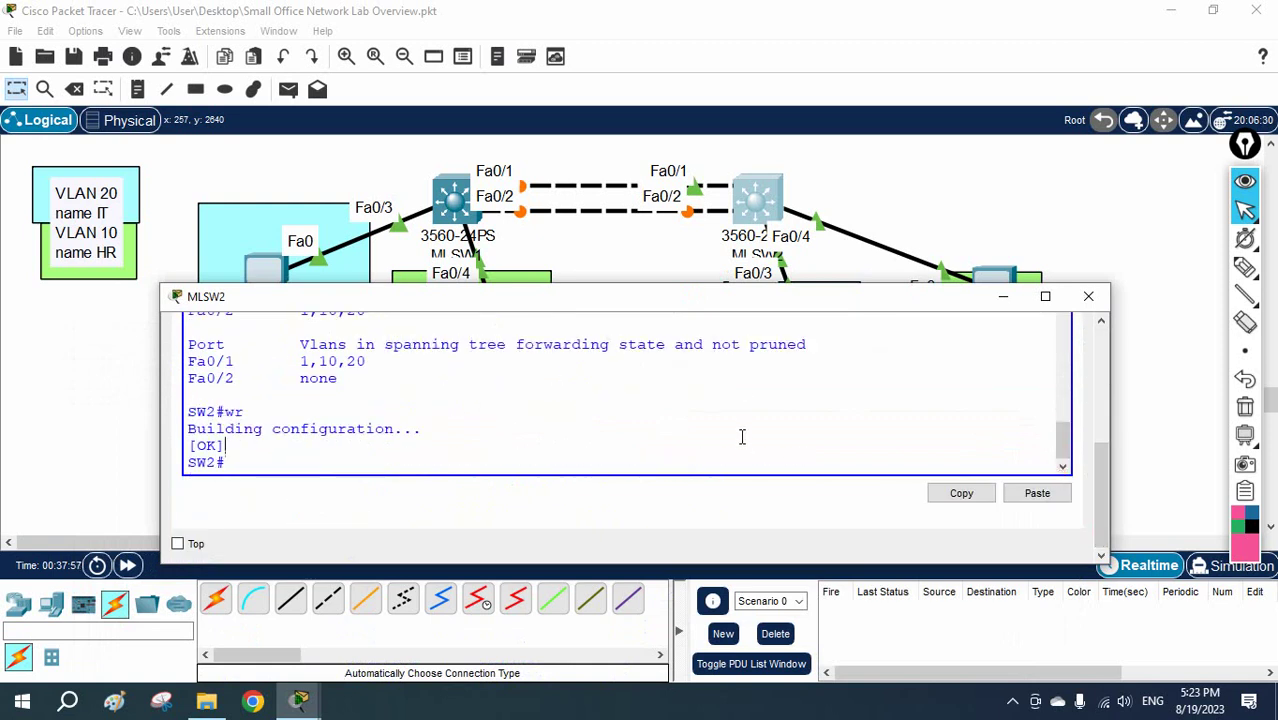
Step: Enter global configuration mode on MLSW2 and select the interface range f0/1-2
type("config t")
key("Return")
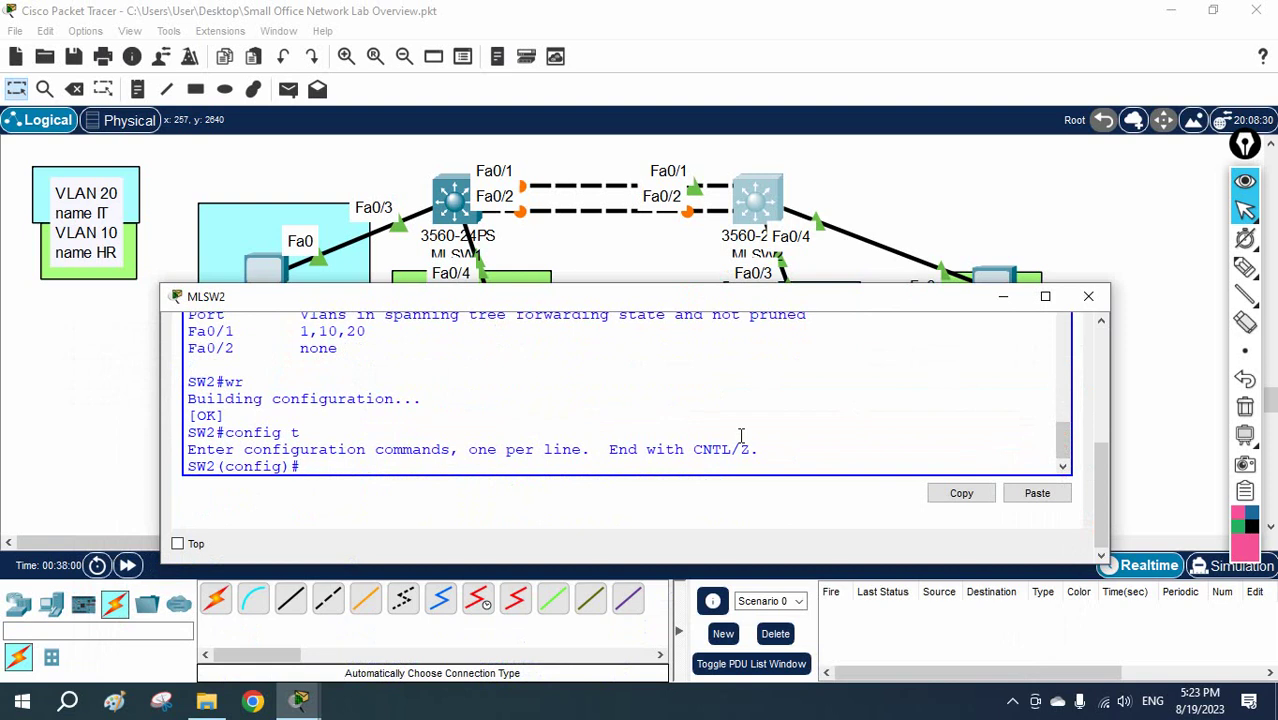
type("int r")
key("Tab")
type("f")
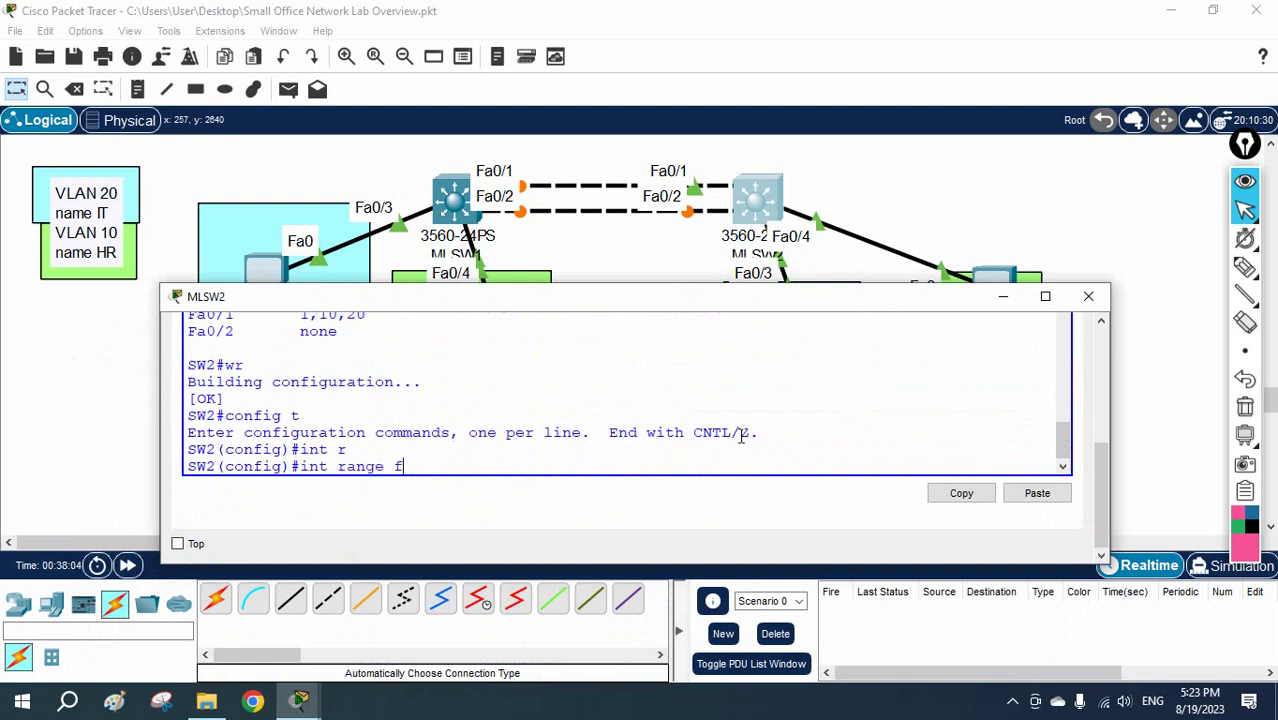
type("0/1")
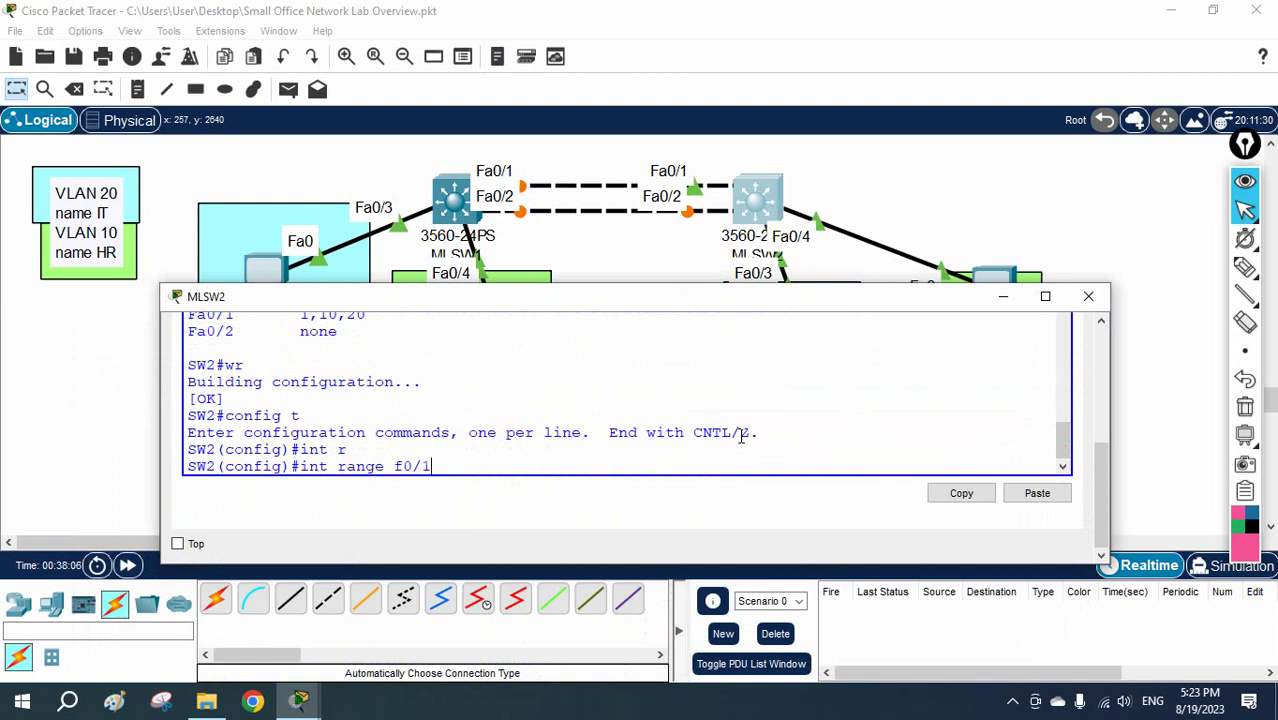
type("-2")
key("Return")
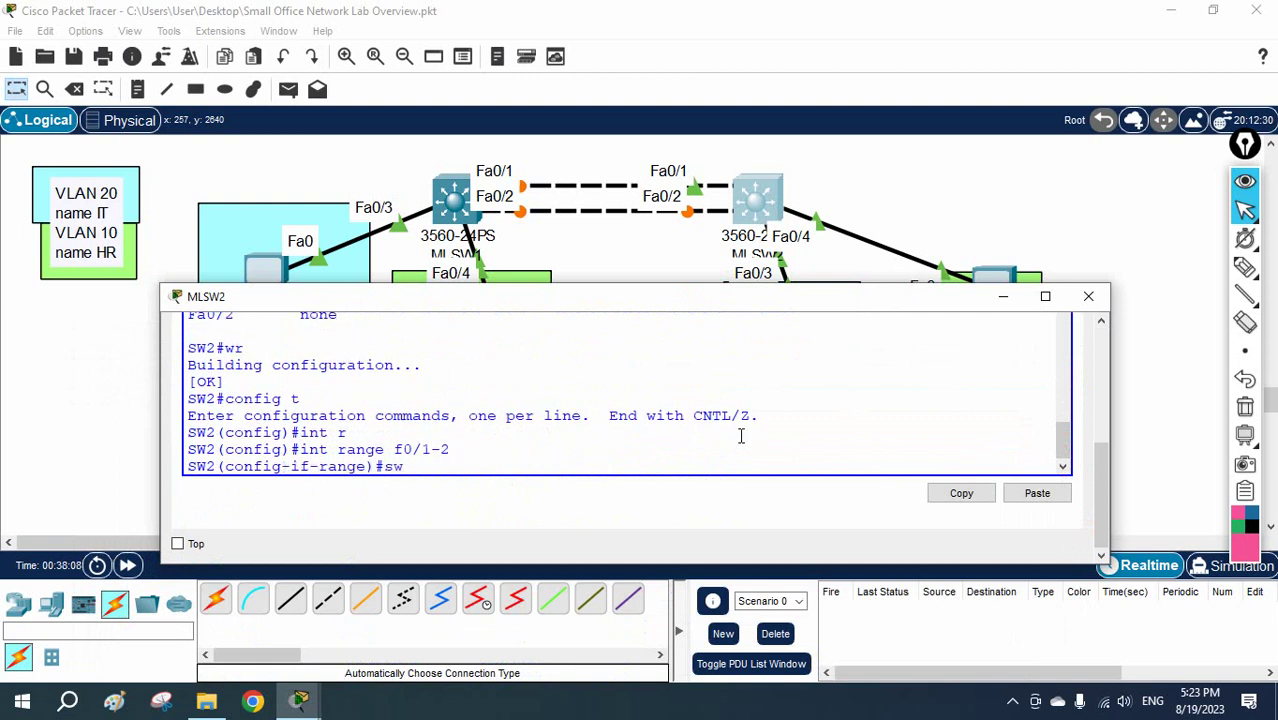
Step: Set the trunk encapsulation of MLSW2's selected range to dot1q with switchport trunk encapsulation dot1q
type("sw")
key("Tab")
type("tr")
key("Tab")
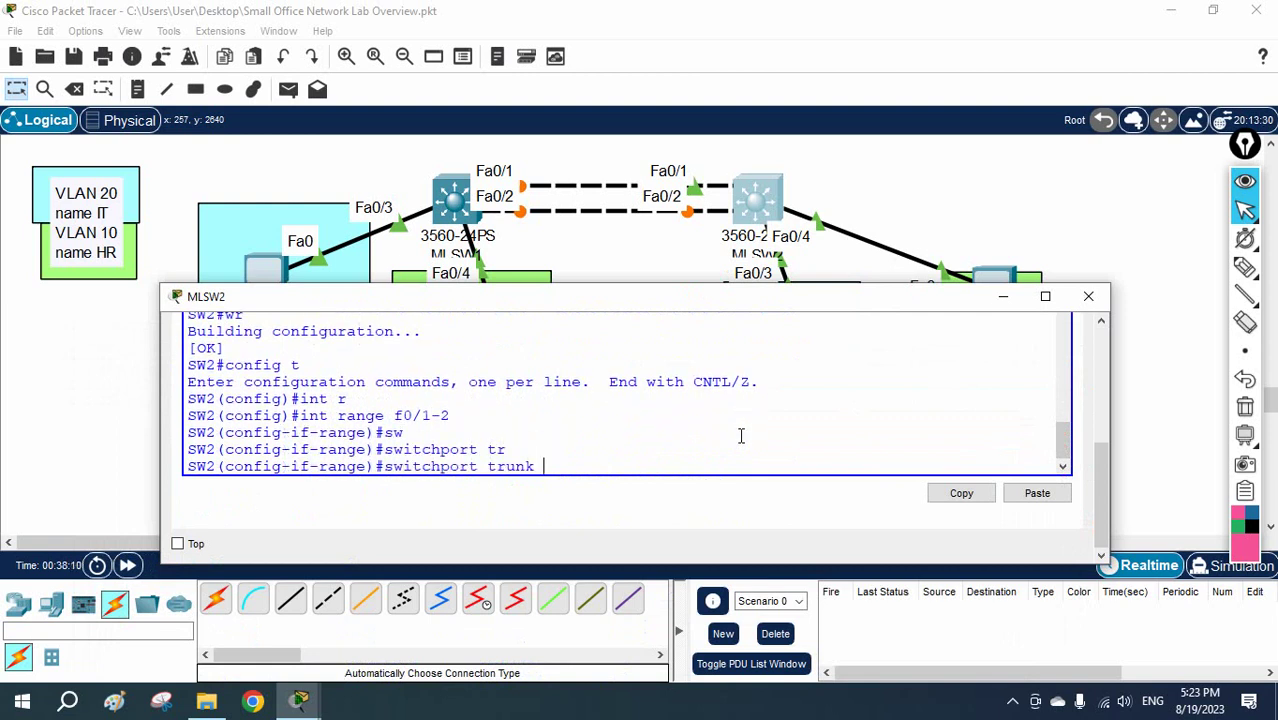
type("nk e")
type("n")
key("Tab")
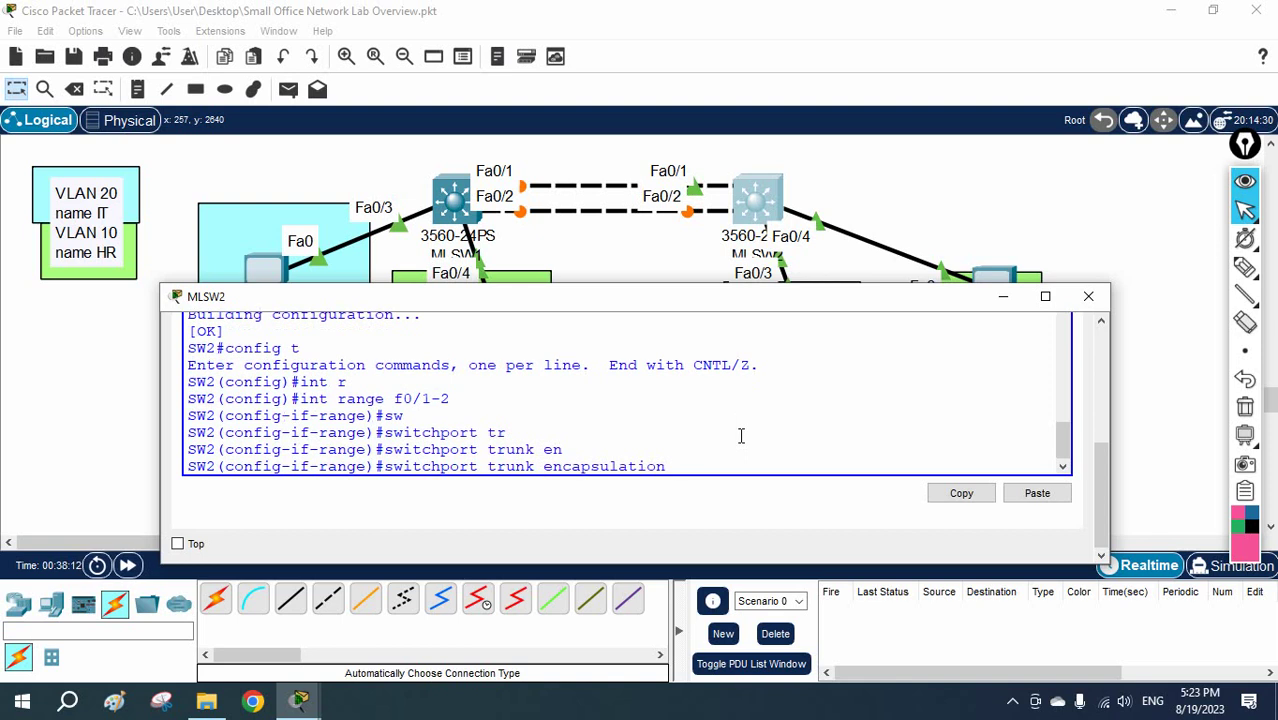
type("do")
key("Tab")
key("Return")
Step: Set MLSW2's selected interface range to trunk mode with switchport mode trunk
type("sw")
key("Tab")
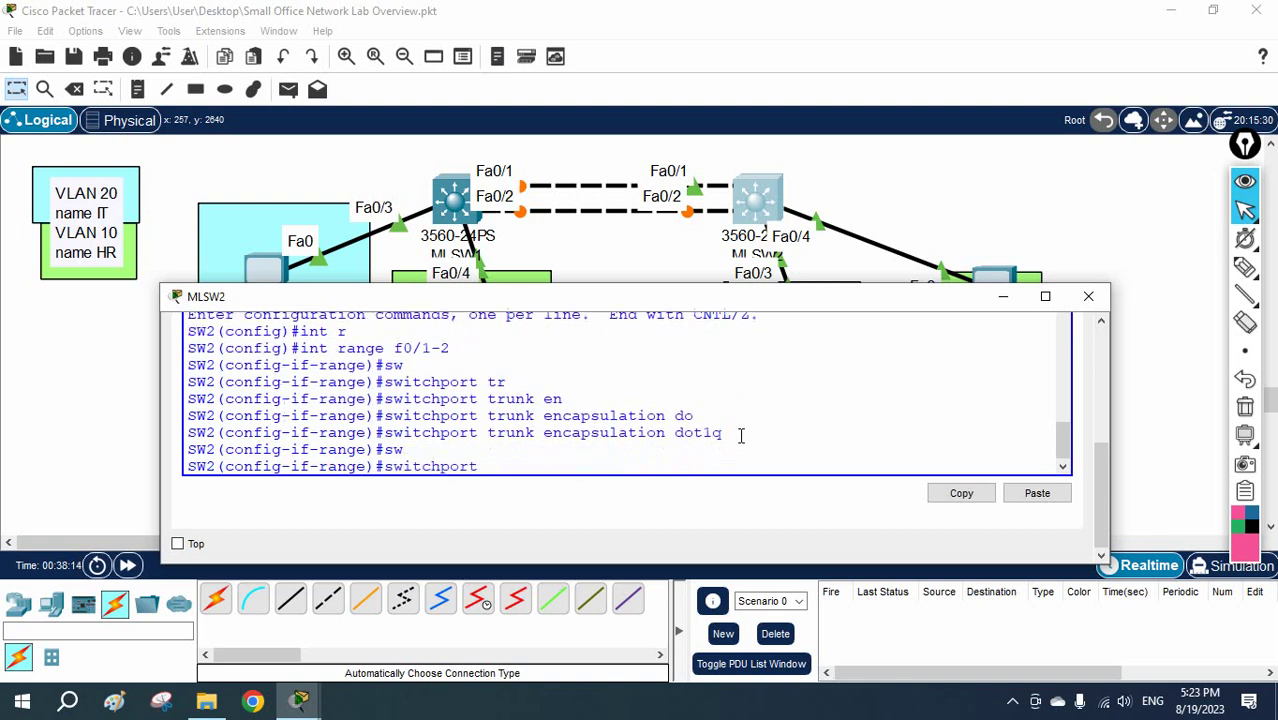
type("t mo")
key("Tab")
type("tr")
key("Tab")
key("Return")
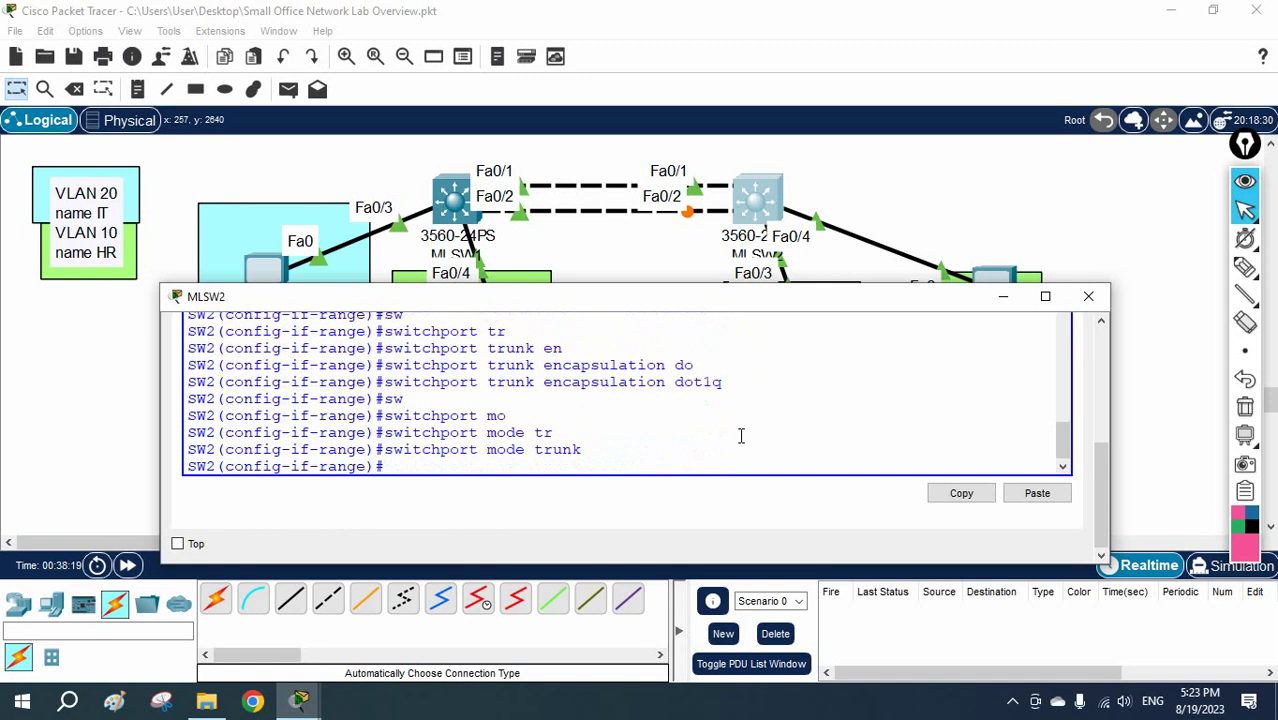
Step: Set the channel protocol of MLSW2's interface range to pagp with channel-protocol pagp
type("channel-por")
key("Tab")
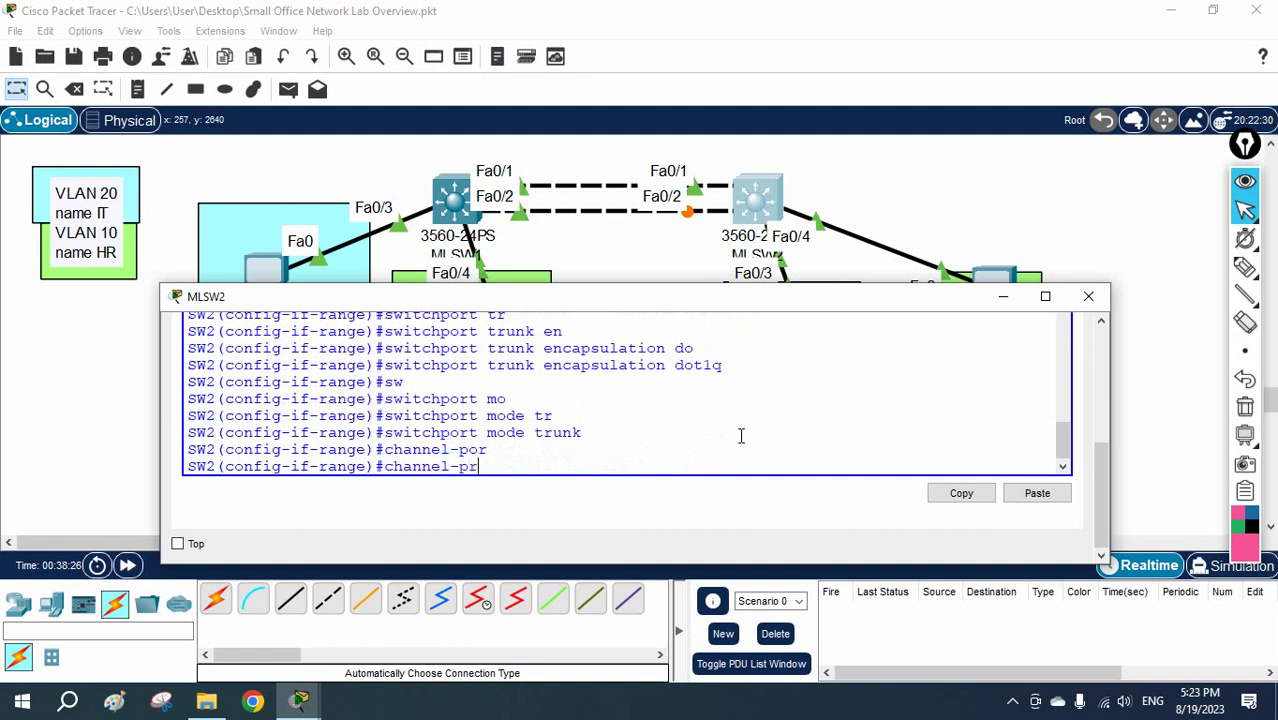
type("ot")
key("Tab")
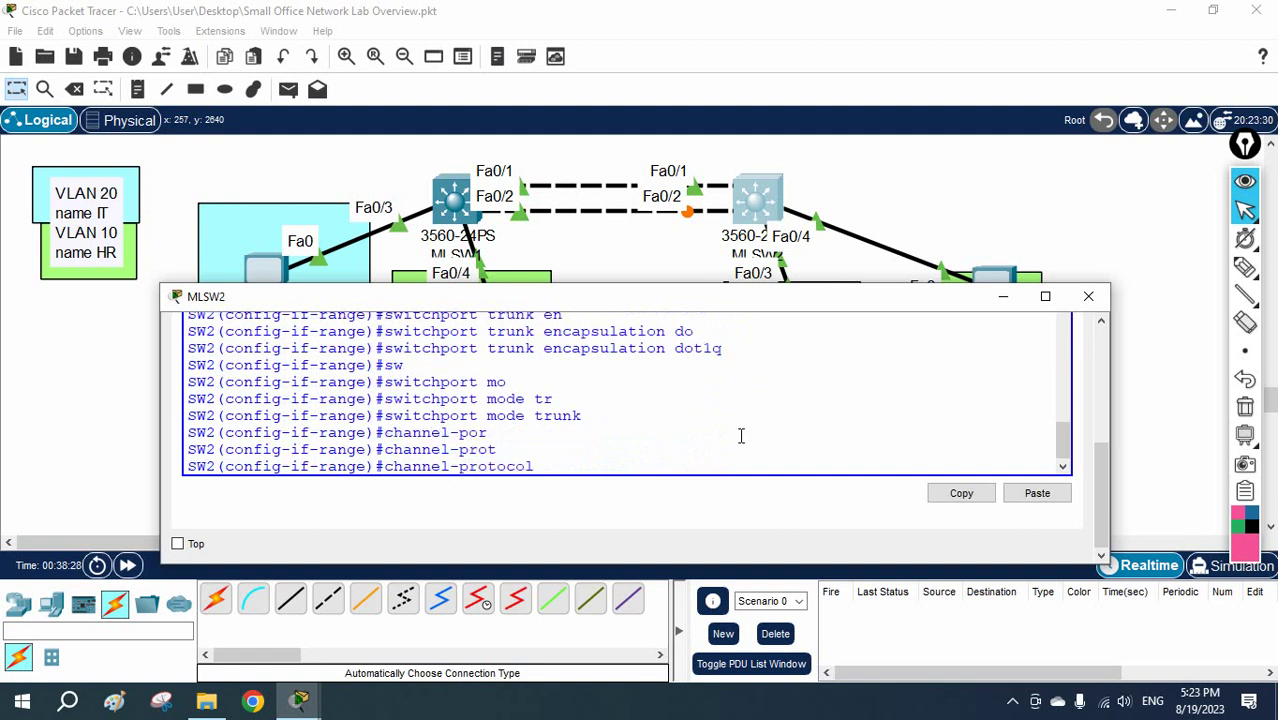
type("pa")
key("Tab")
key("Return")
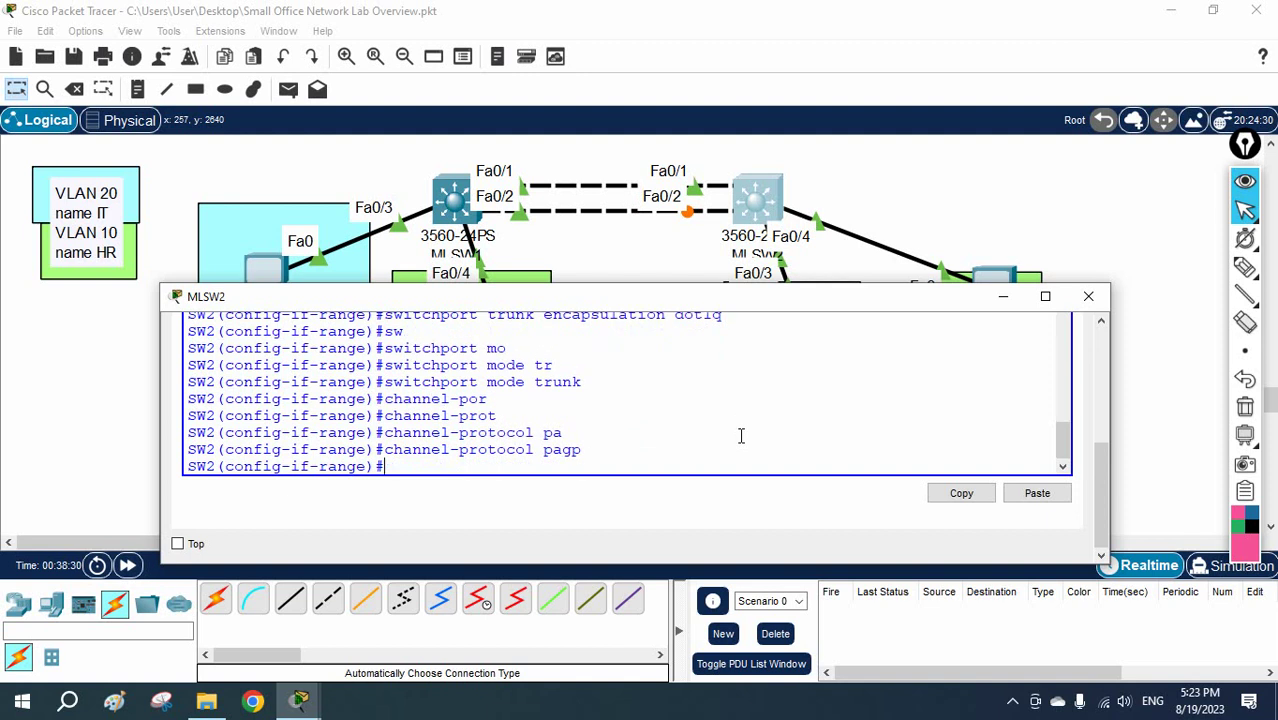
Step: Assign MLSW2's selected interface range to EtherChannel group 1 in auto mode with channel-group 1 mode auto
type("ch")
key("Tab")
type("ann")
key("Tab")
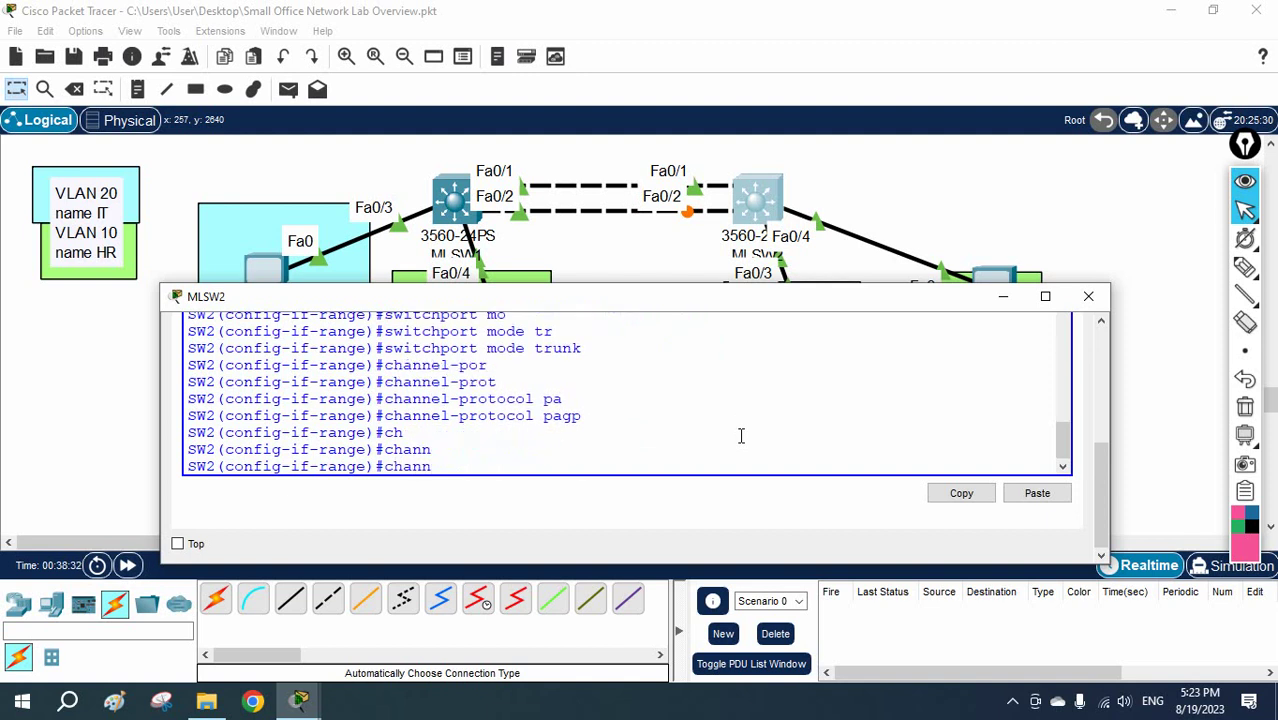
type("el-gr")
key("Tab")
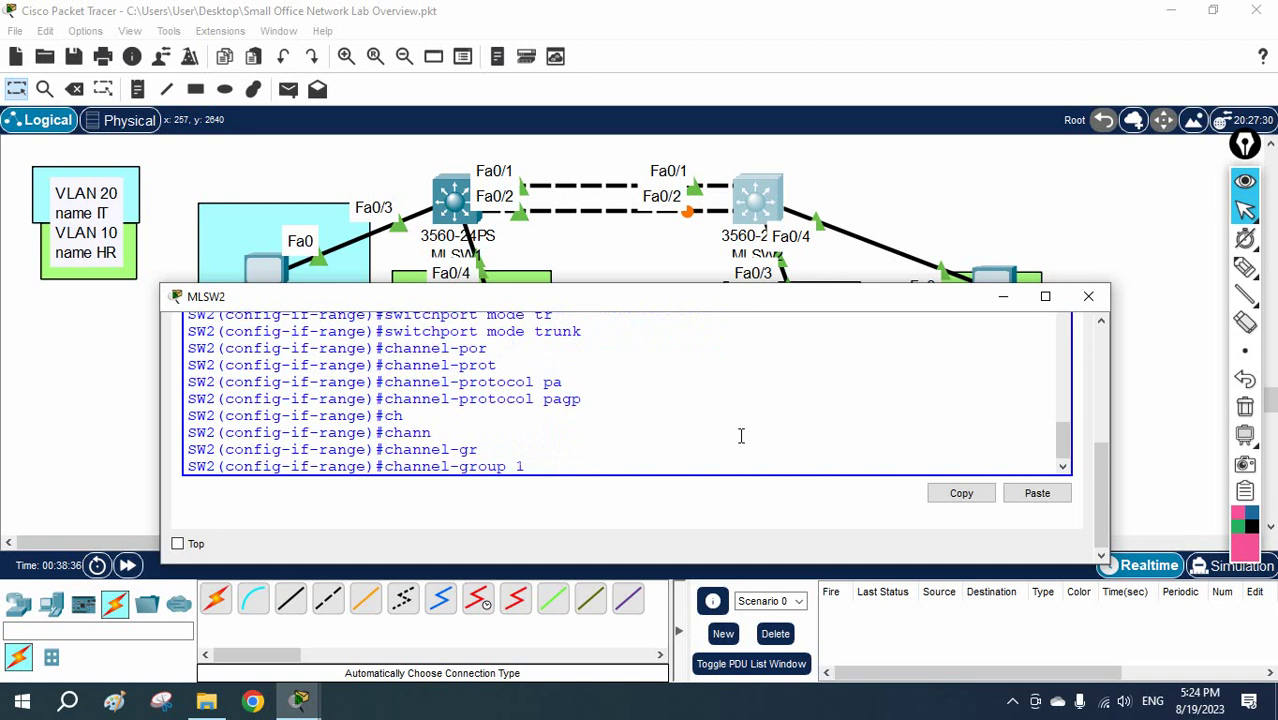
type("1 mo")
key("Tab")
type("au")
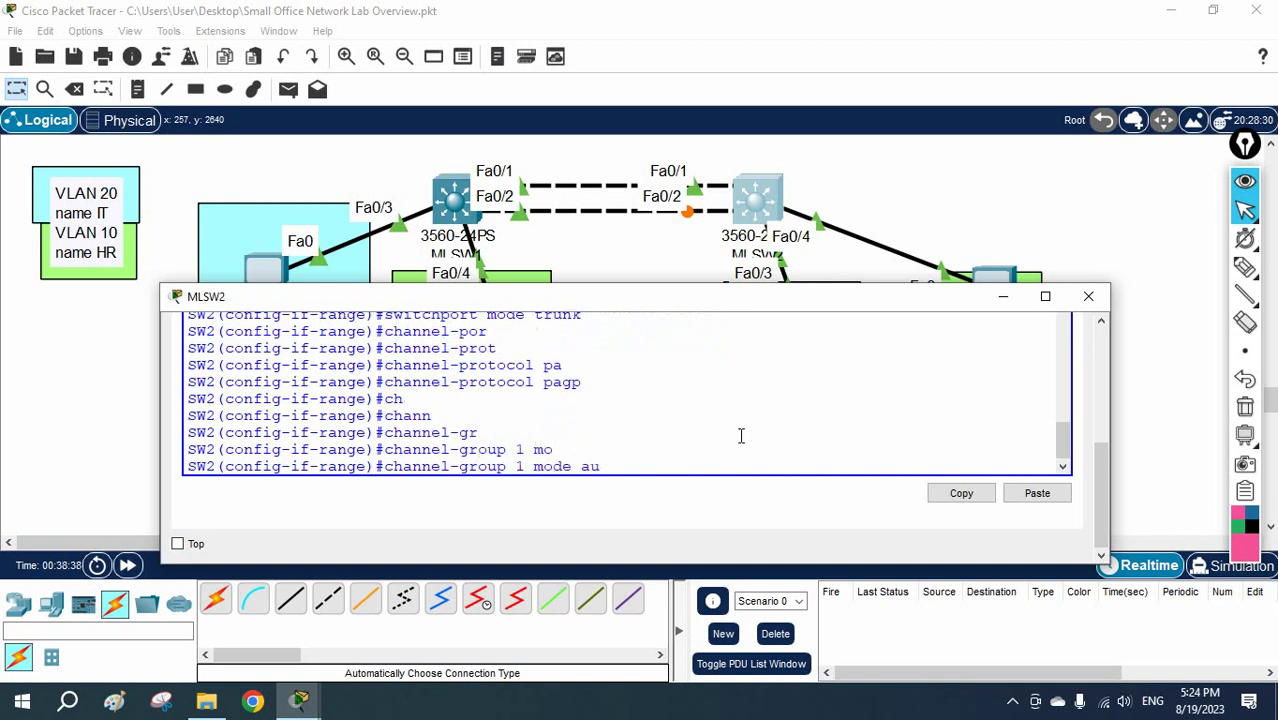
type("to")
key("Return")
key("Return")
key("Return")
key("Return")
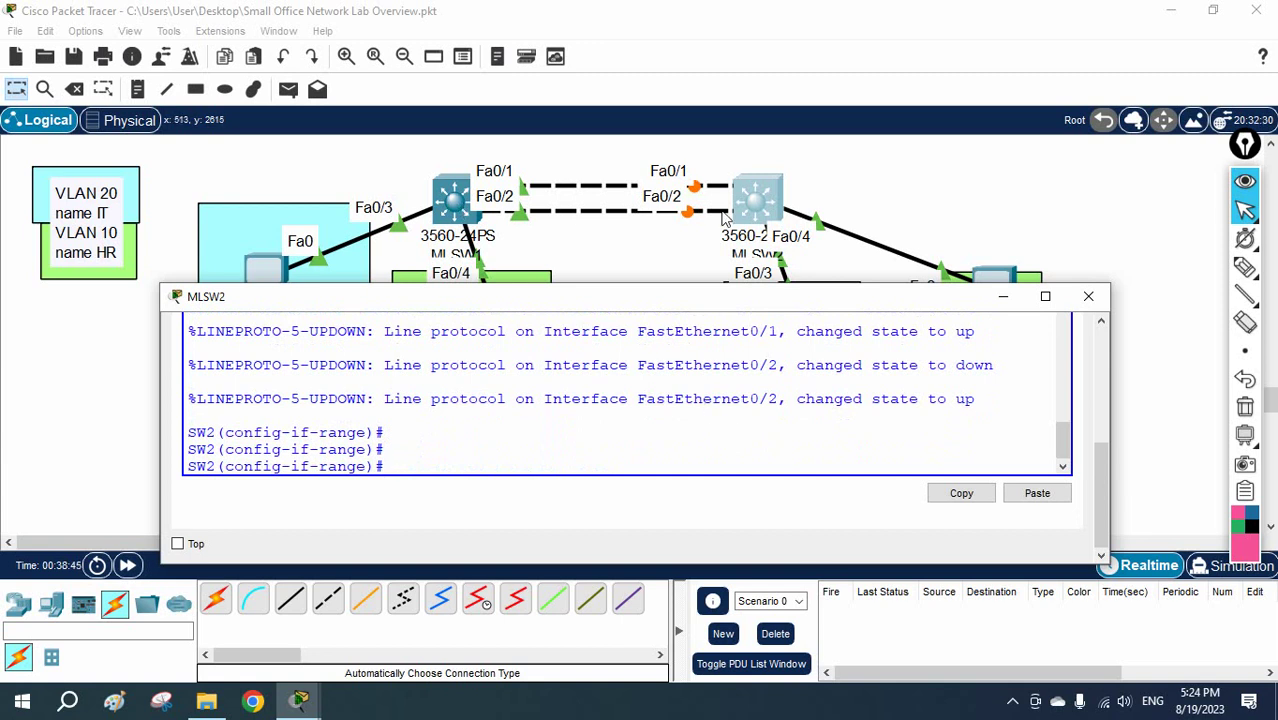
Step: Switch to MLSW1's console and leave interface range configuration for privileged EXEC mode
left_click(504, 414)
left_click(455, 205)
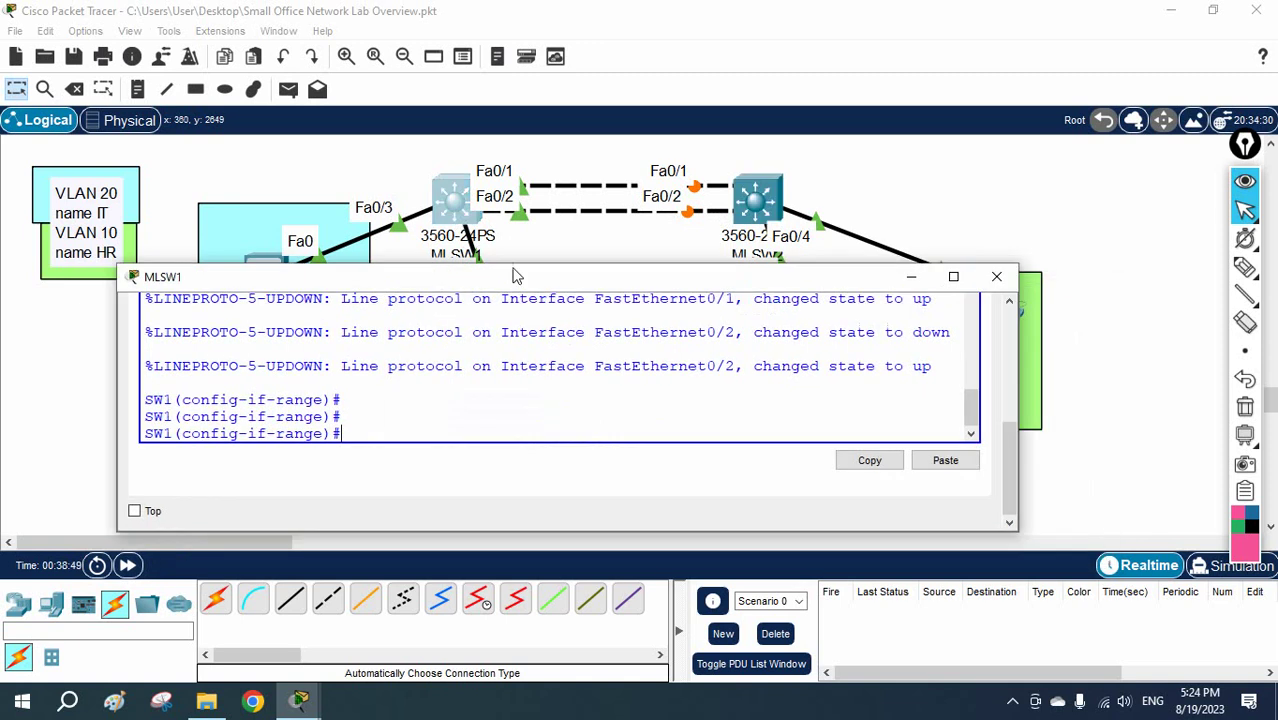
key("ctrl+z")
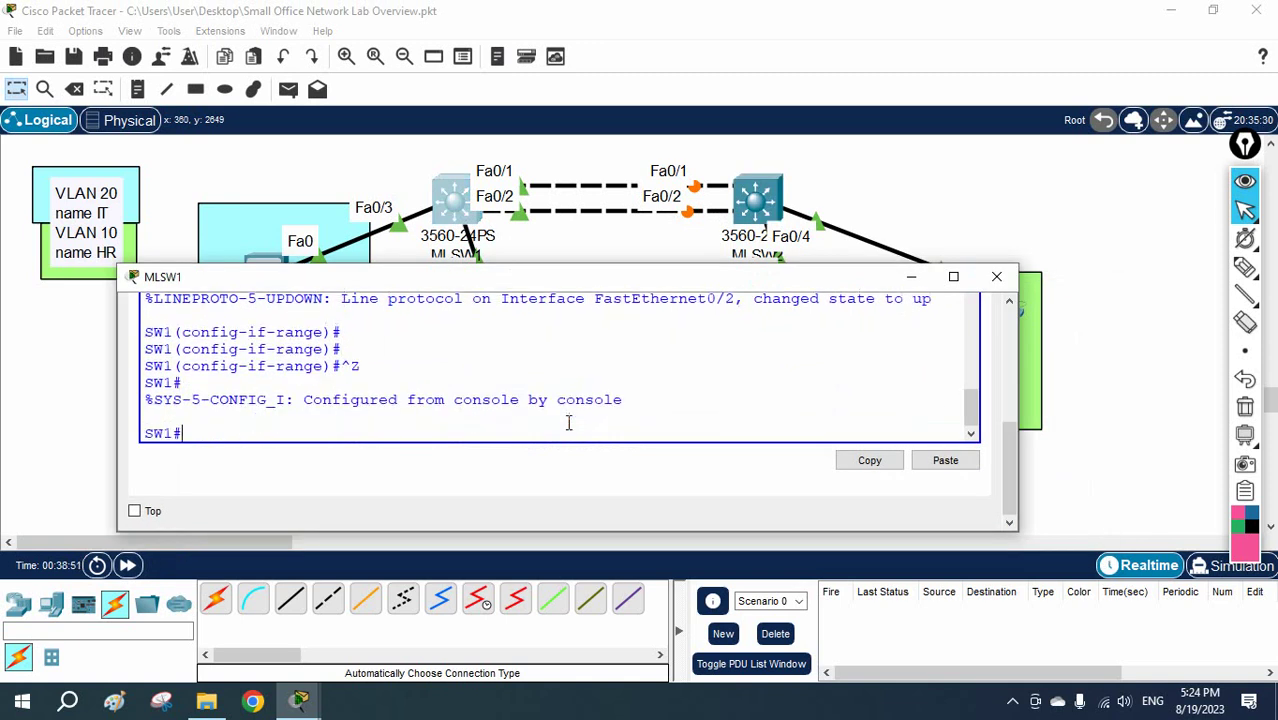
key("Return")
key("Return")
Step: Display MLSW1's EtherChannel summary with show etherchannel summary
type("sh ")
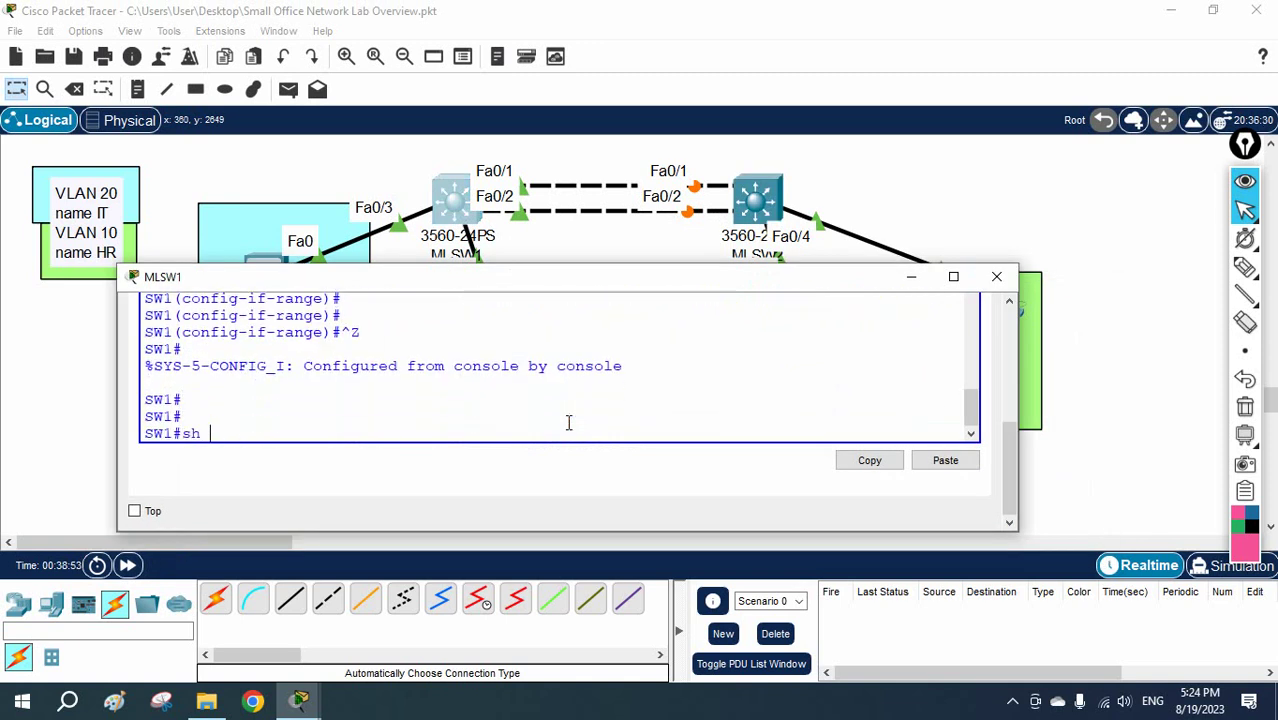
type("eth")
key("Tab")
type("su")
key("Tab")
key("Return")
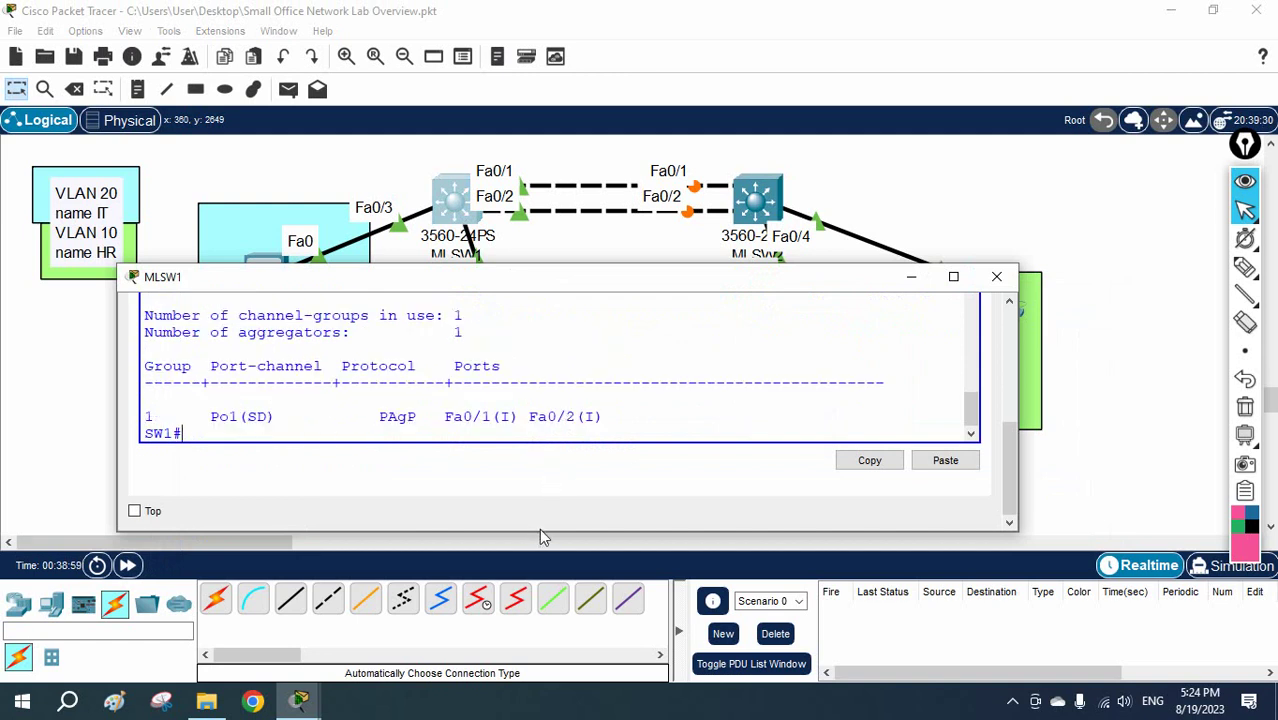
Step: Enlarge the MLSW1 window and examine the summary's port-channel, protocol and member port status against the flag legend
left_click_drag(539, 530, 522, 662)
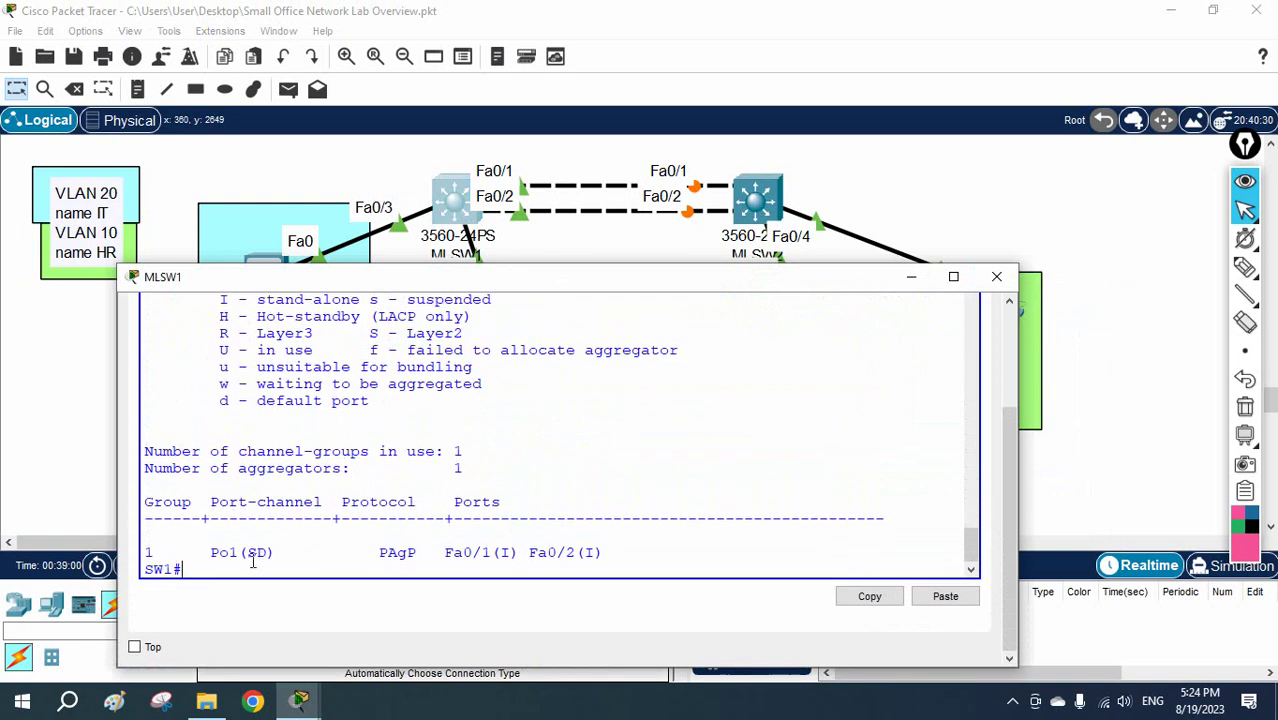
left_click_drag(268, 553, 250, 554)
left_click_drag(464, 334, 225, 343)
scroll(381, 319, "up", 1)
left_click(476, 427)
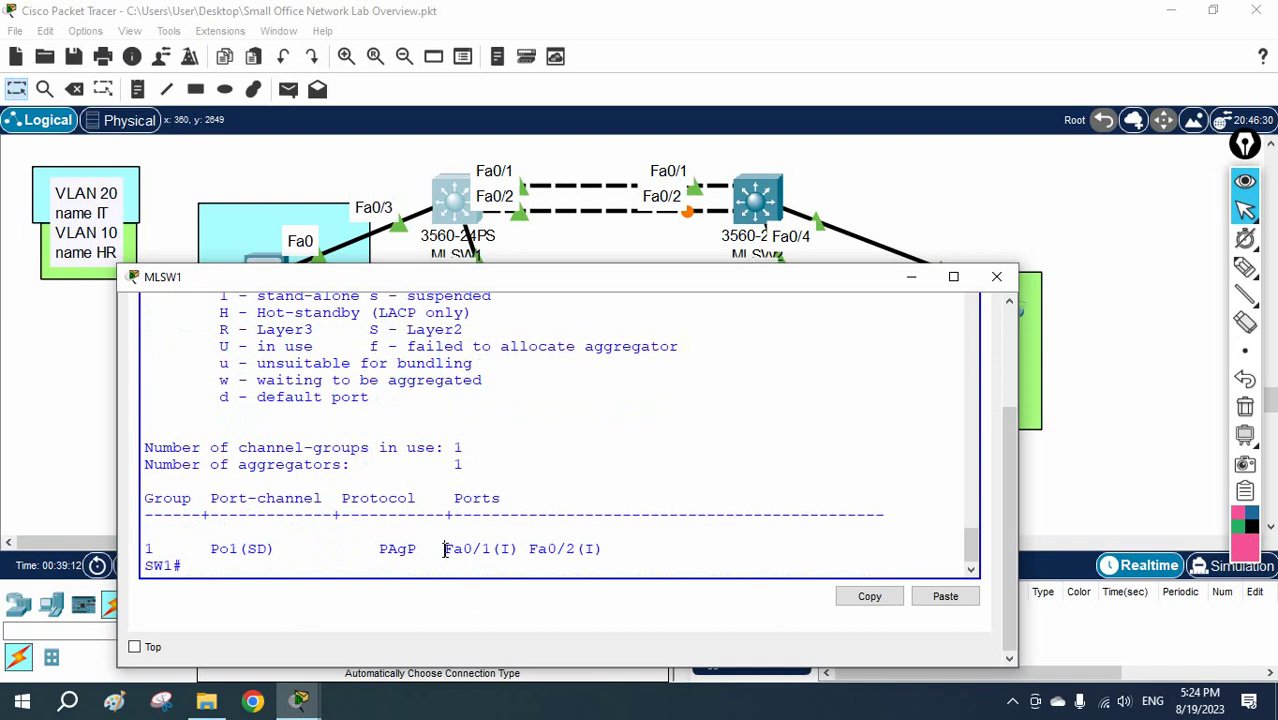
left_click_drag(447, 549, 617, 557)
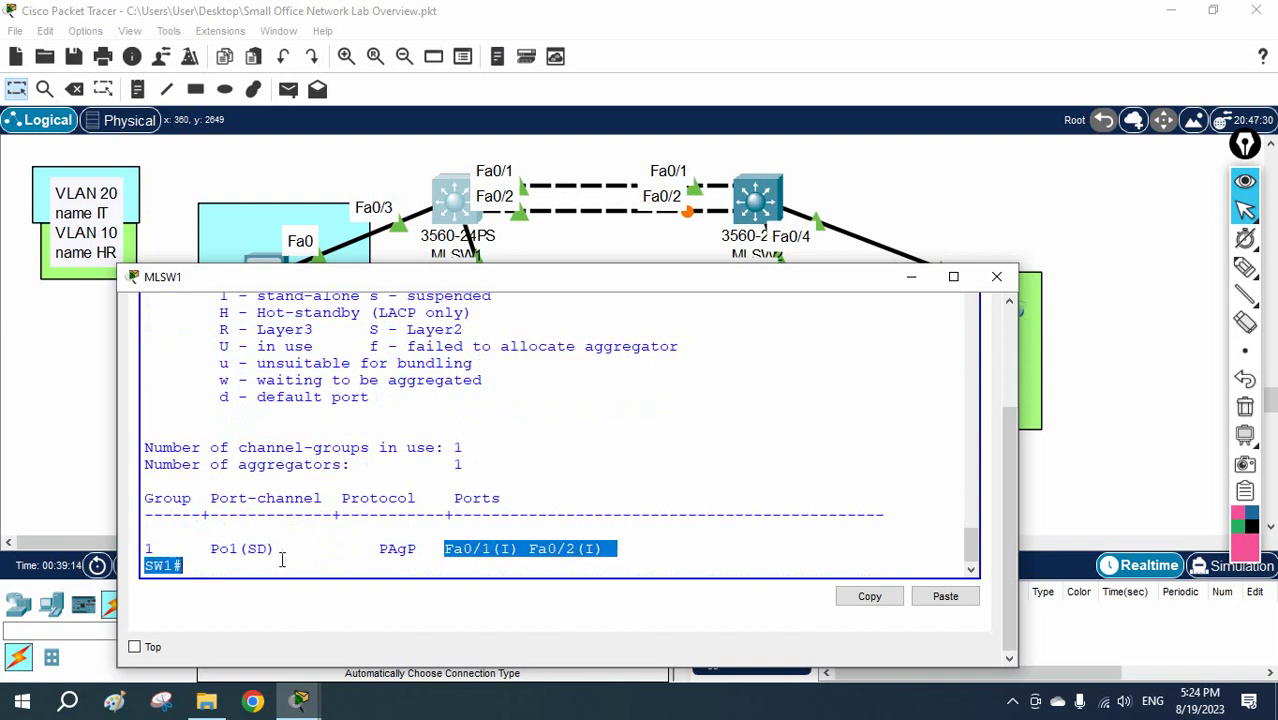
left_click_drag(278, 549, 210, 549)
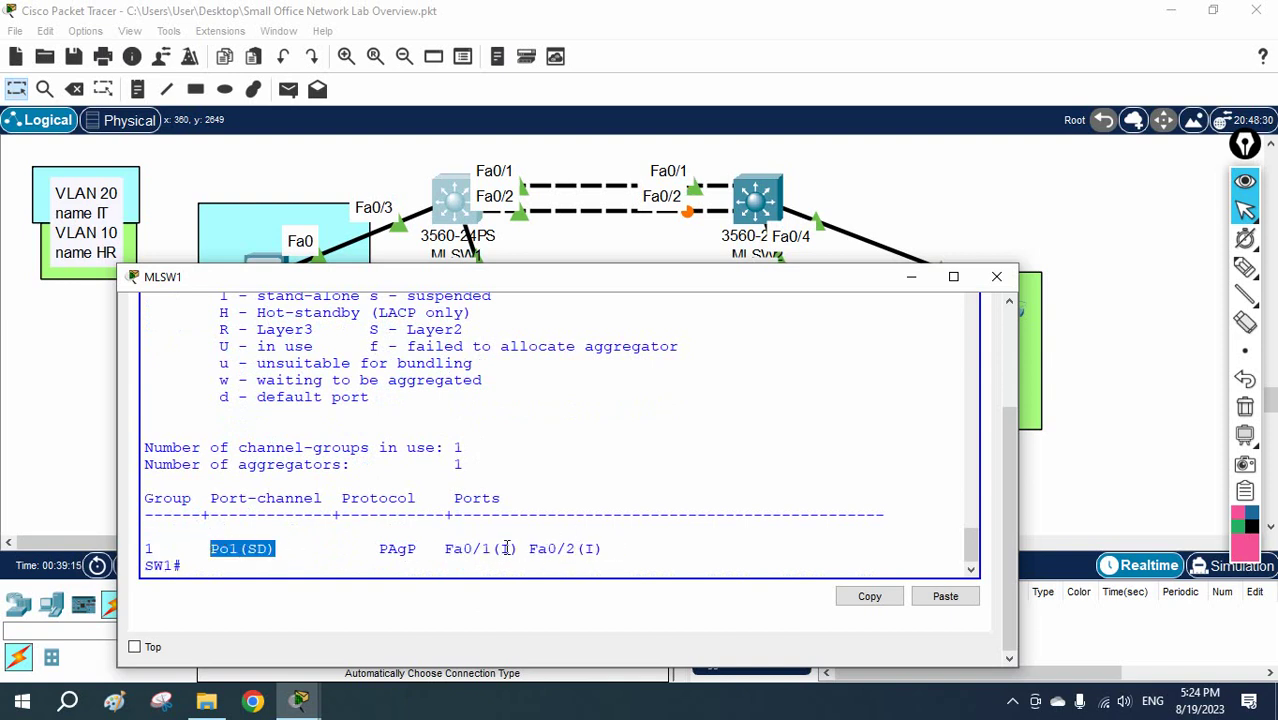
left_click_drag(500, 548, 516, 550)
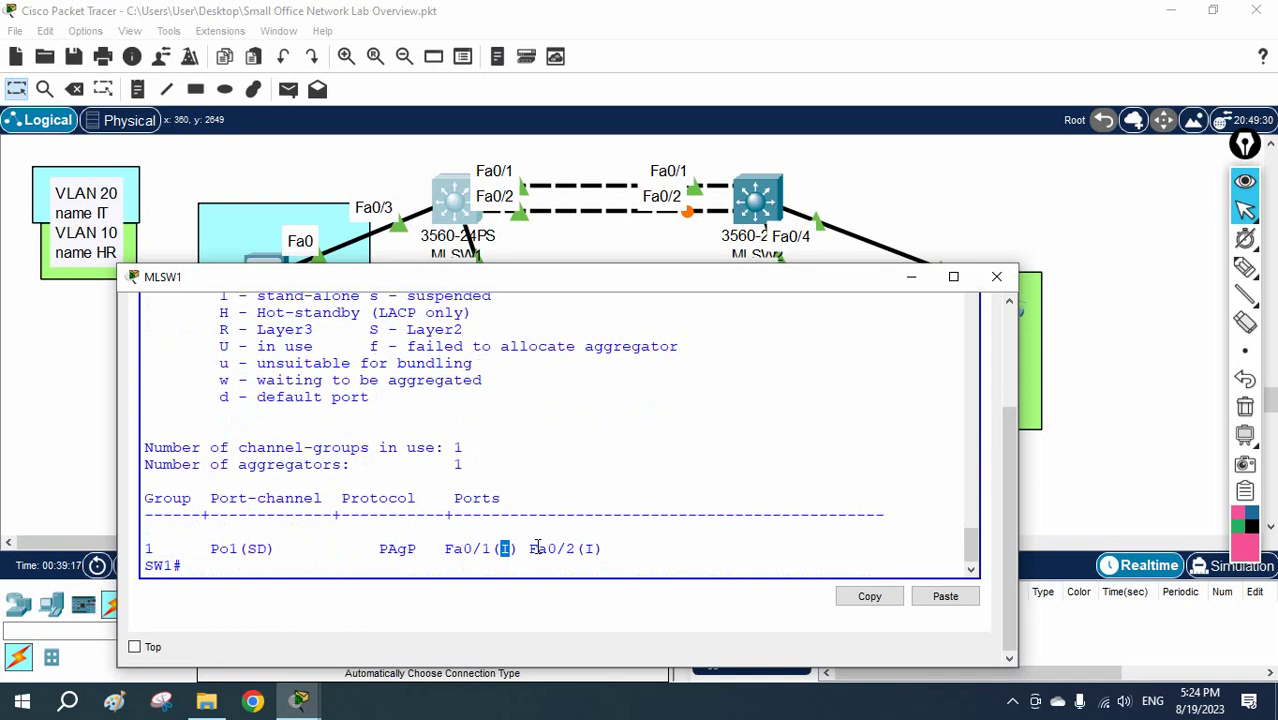
scroll(538, 548, "up", 2)
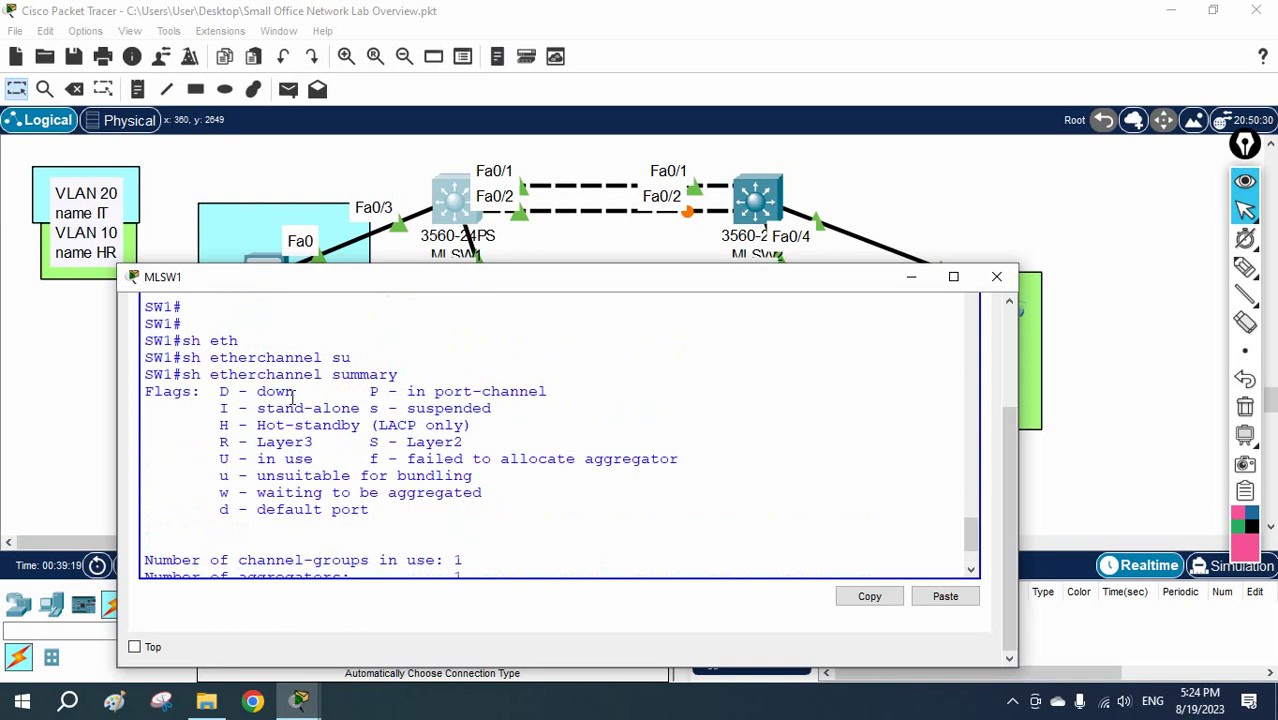
left_click_drag(219, 408, 361, 409)
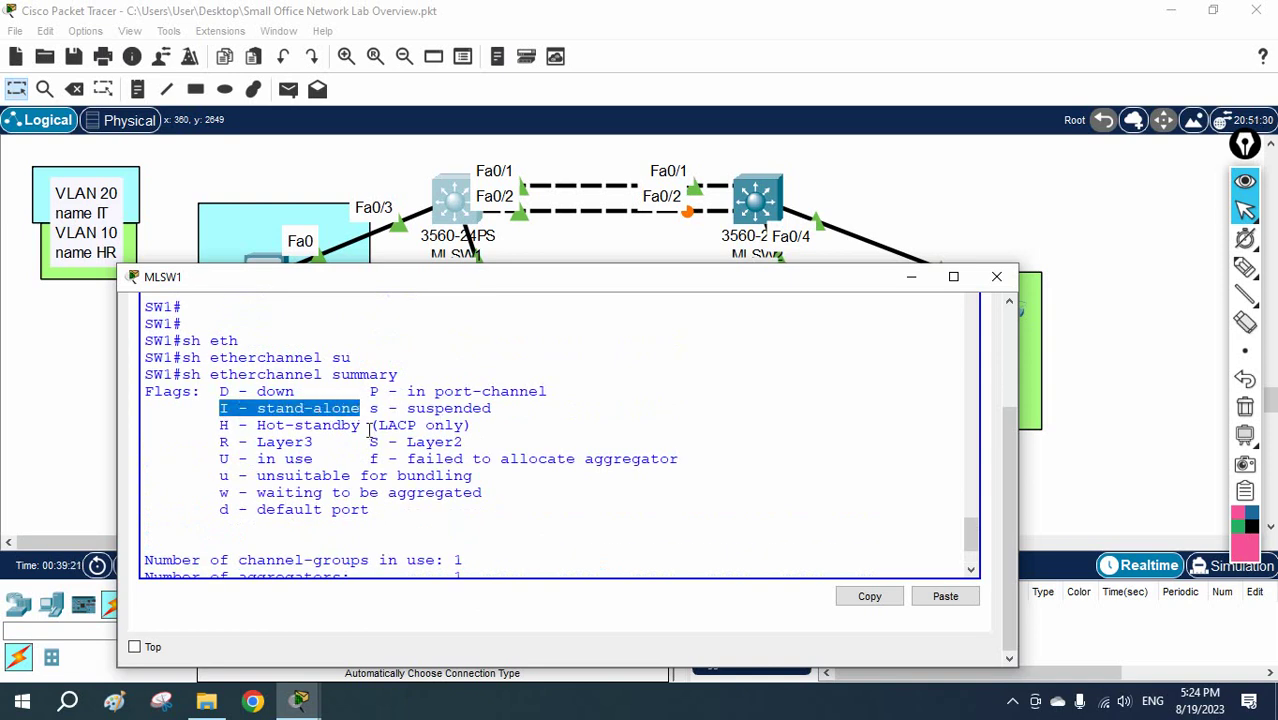
scroll(375, 436, "down", 2)
left_click_drag(609, 557, 379, 550)
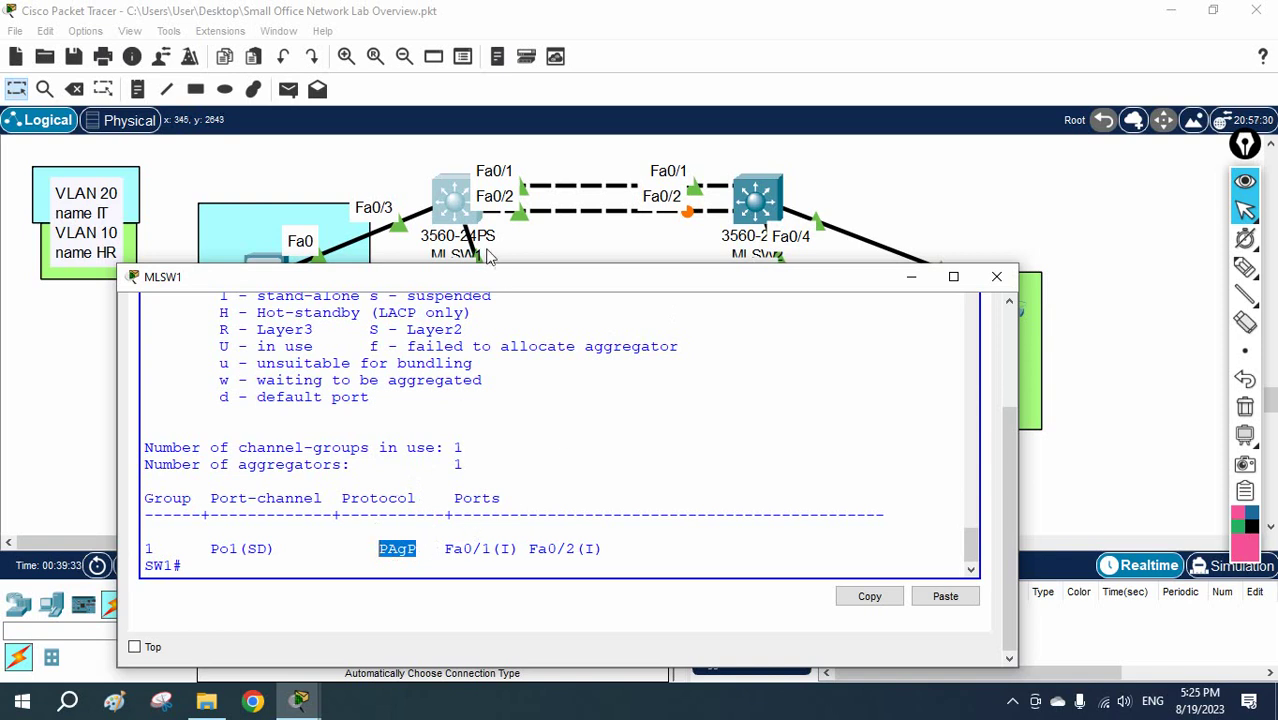
scroll(487, 428, "up", 2)
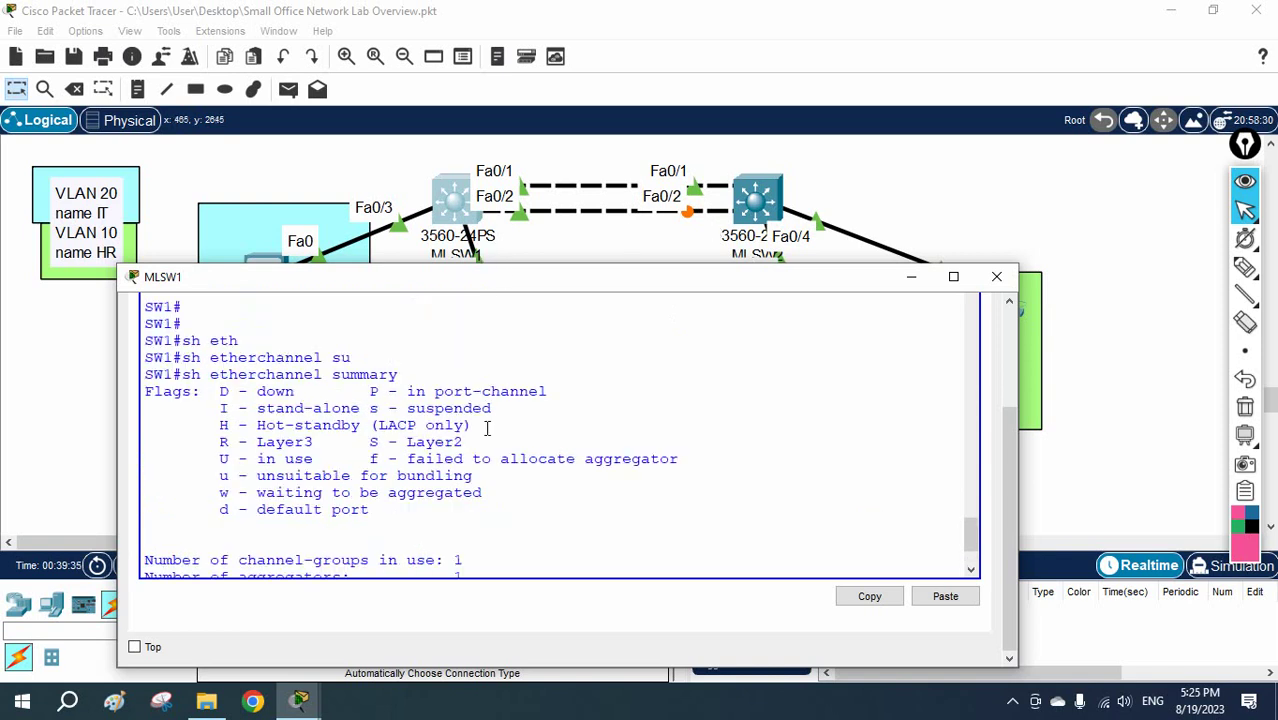
scroll(487, 428, "down", 2)
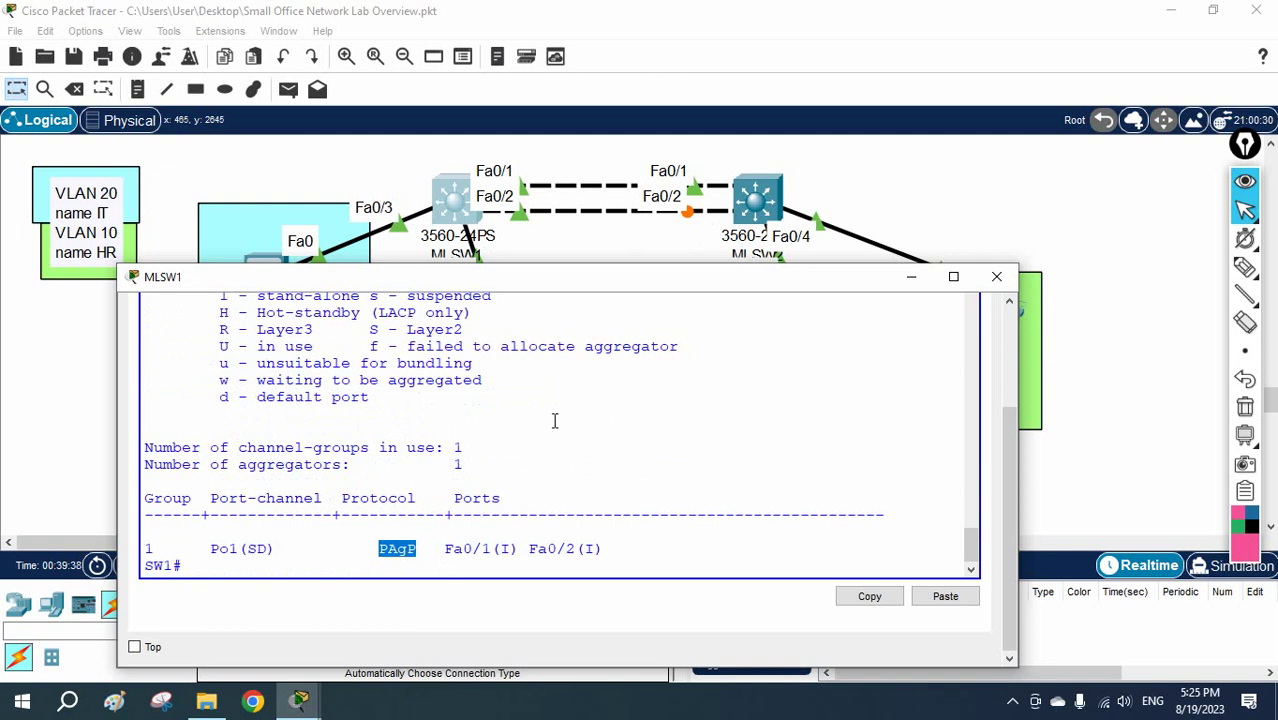
Step: List the available show etherchannel options on MLSW1 and run show etherchannel without any option
type("sh eth")
key("Tab")
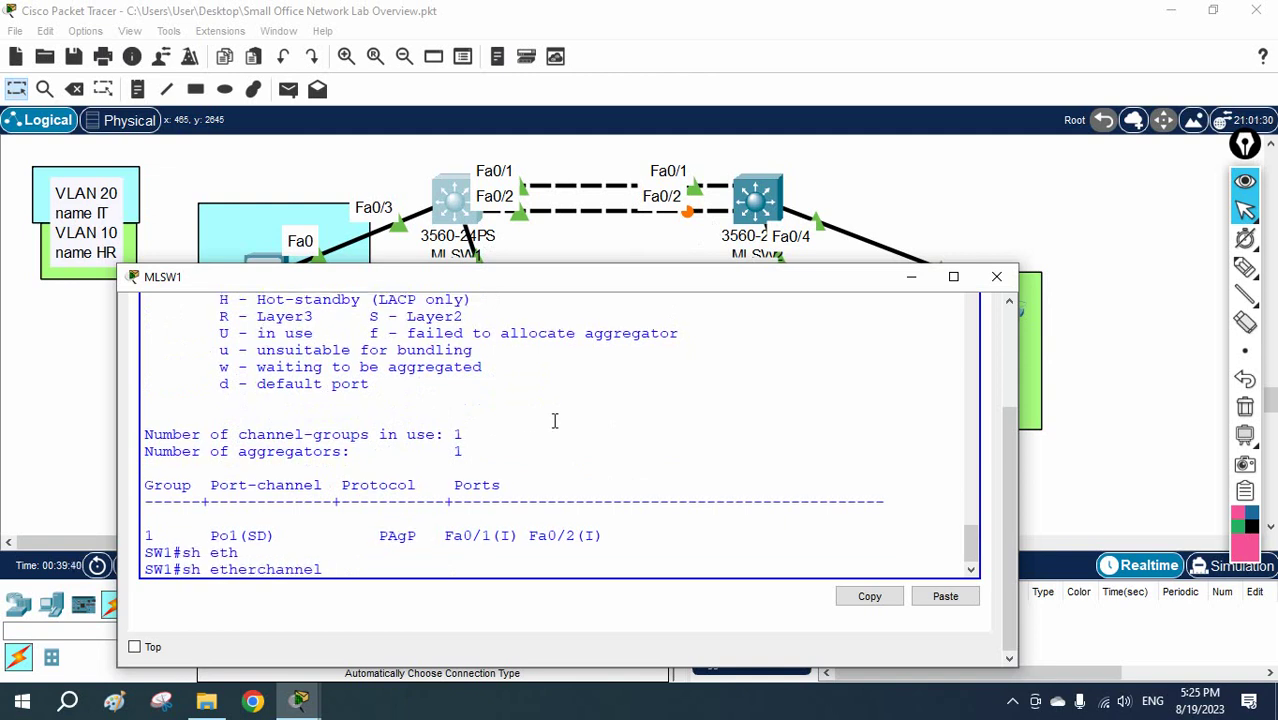
type("?")
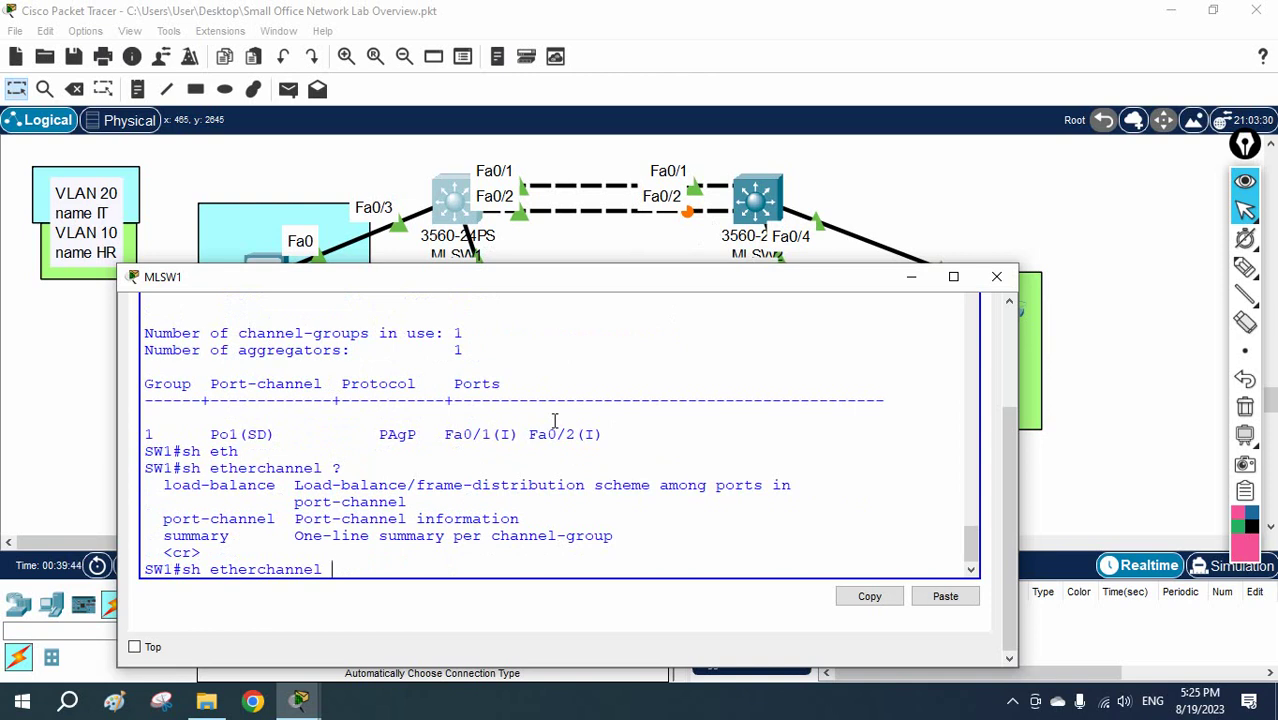
key("Return")
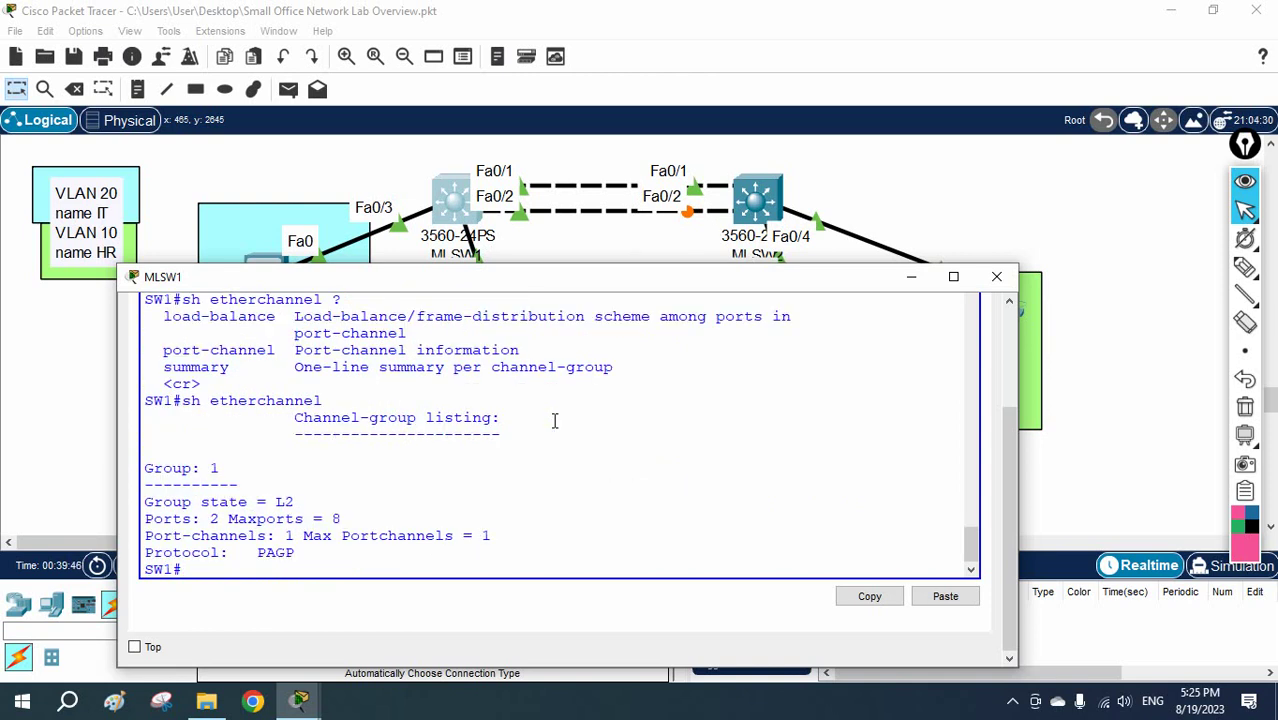
Step: Examine the listed command options and the channel-group listing's group state, port and maximum port values
scroll(555, 420, "up", 1)
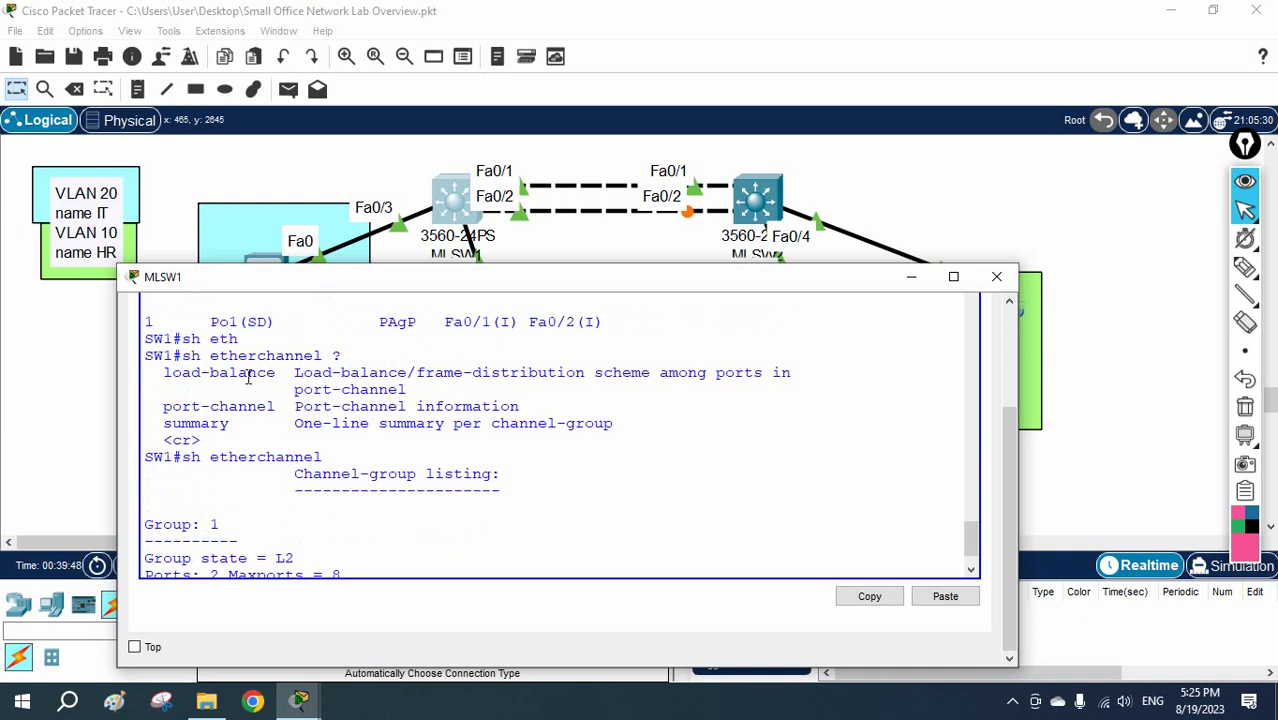
left_click_drag(160, 374, 505, 471)
scroll(506, 473, "down", 1)
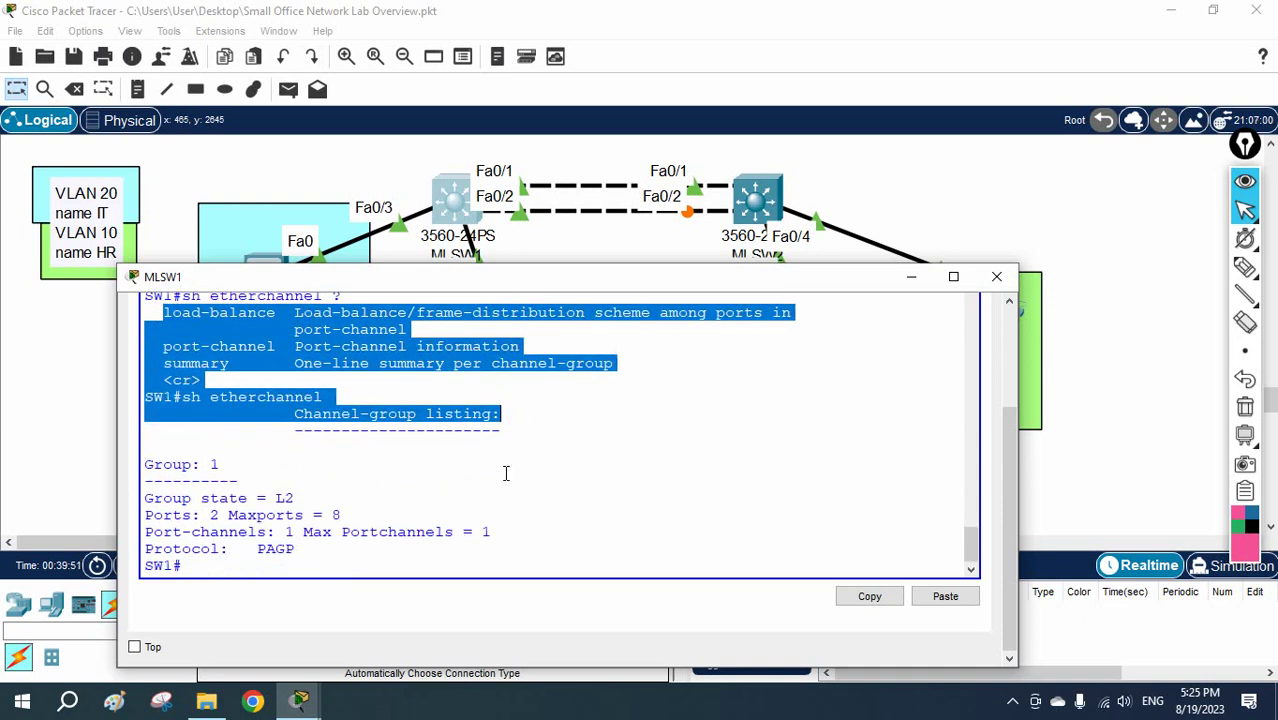
double_click(281, 499)
left_click(375, 519)
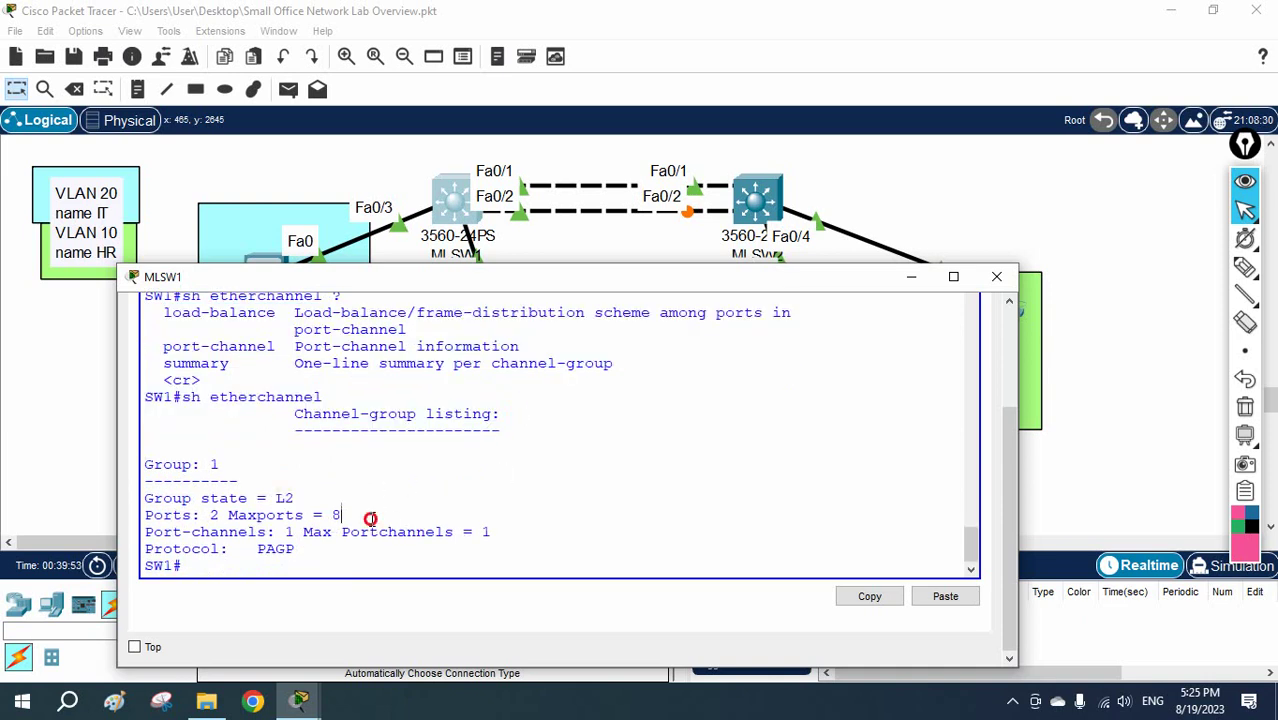
left_click_drag(228, 515, 202, 515)
left_click(338, 500)
left_click(419, 548)
type("sh s")
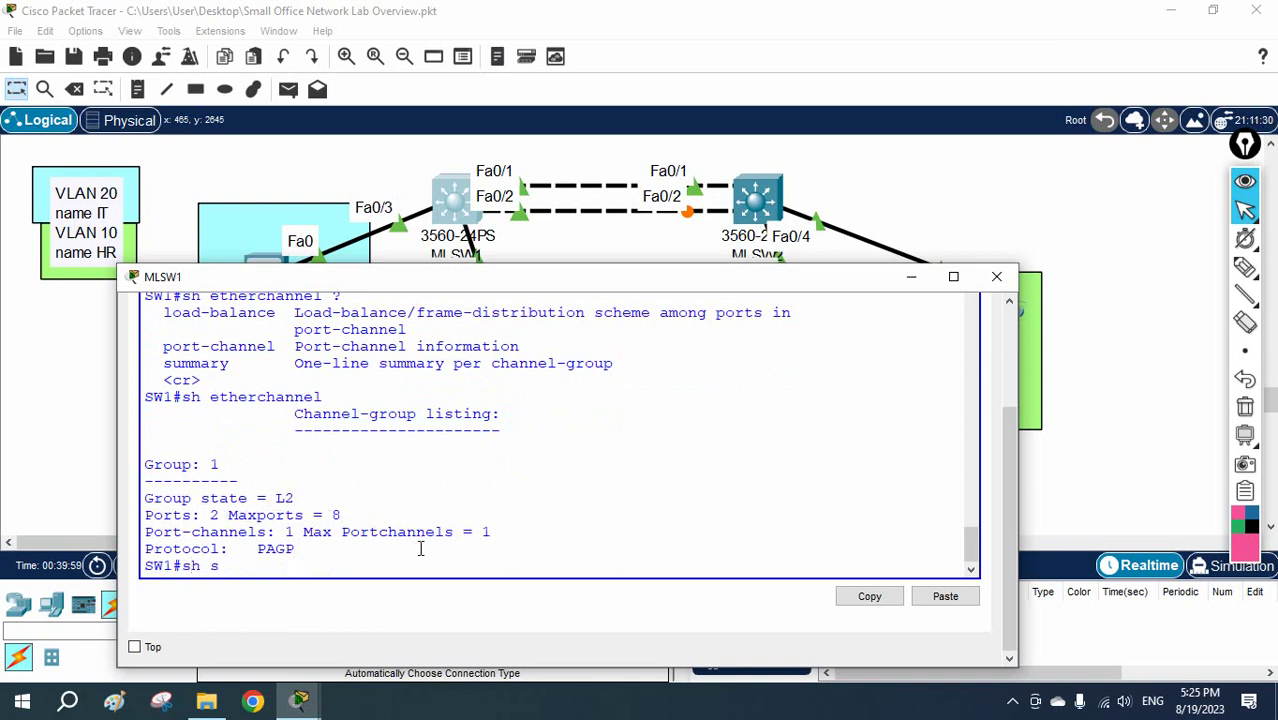
key("Tab")
type("wi")
key("Tab")
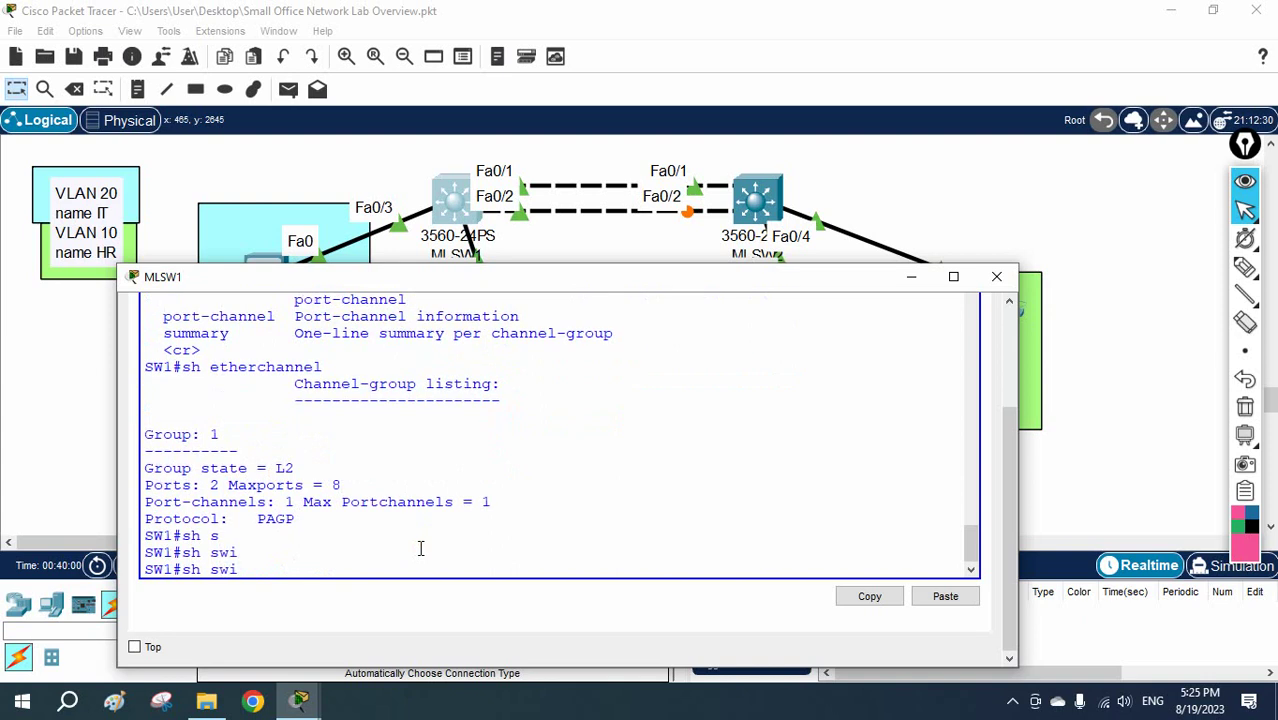
key("BackSpace")
key("BackSpace")
key("BackSpace")
Step: List the show etherchannel options again and display MLSW1's port-channel details with show etherchannel port-channel
type("eth")
key("Tab")
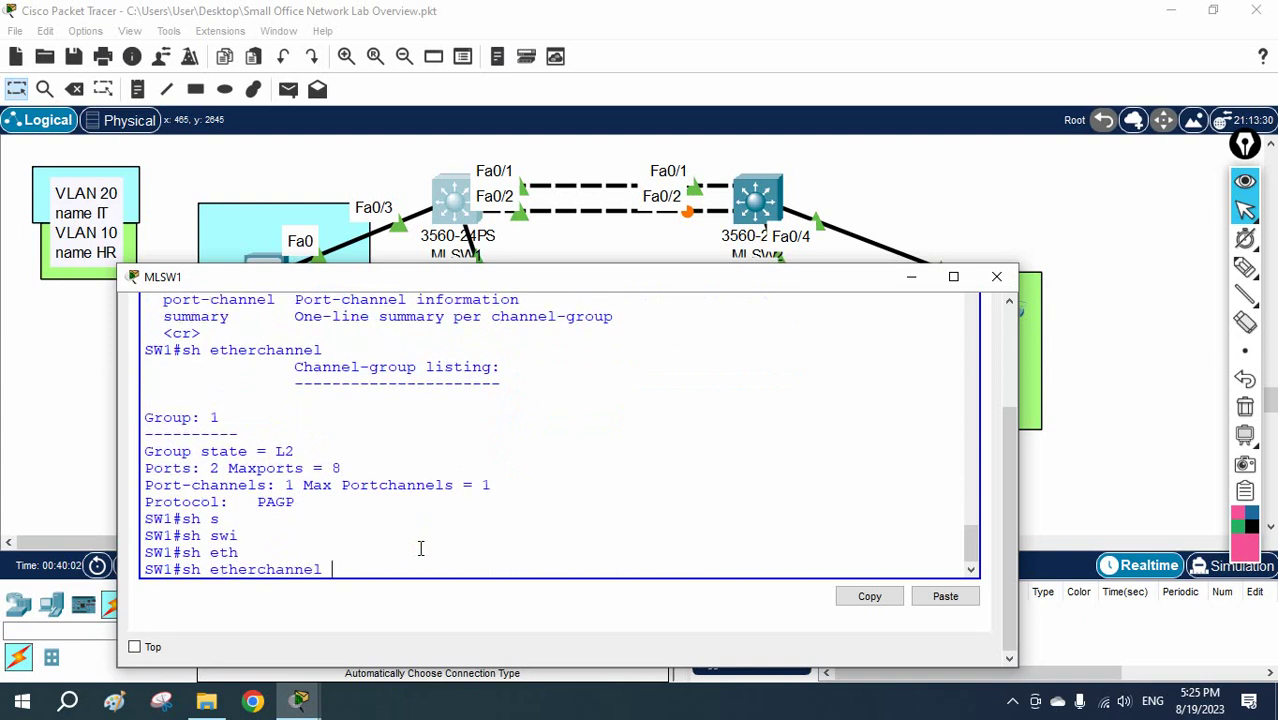
type("?")
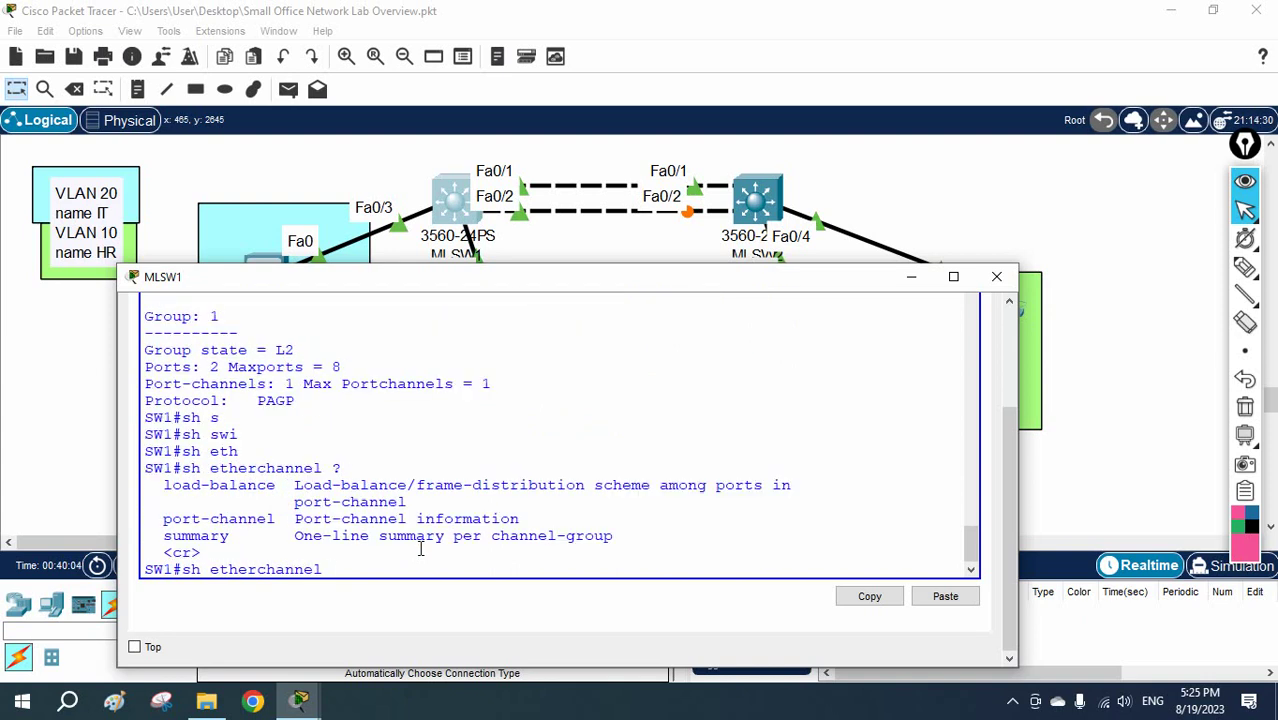
type("por")
key("Tab")
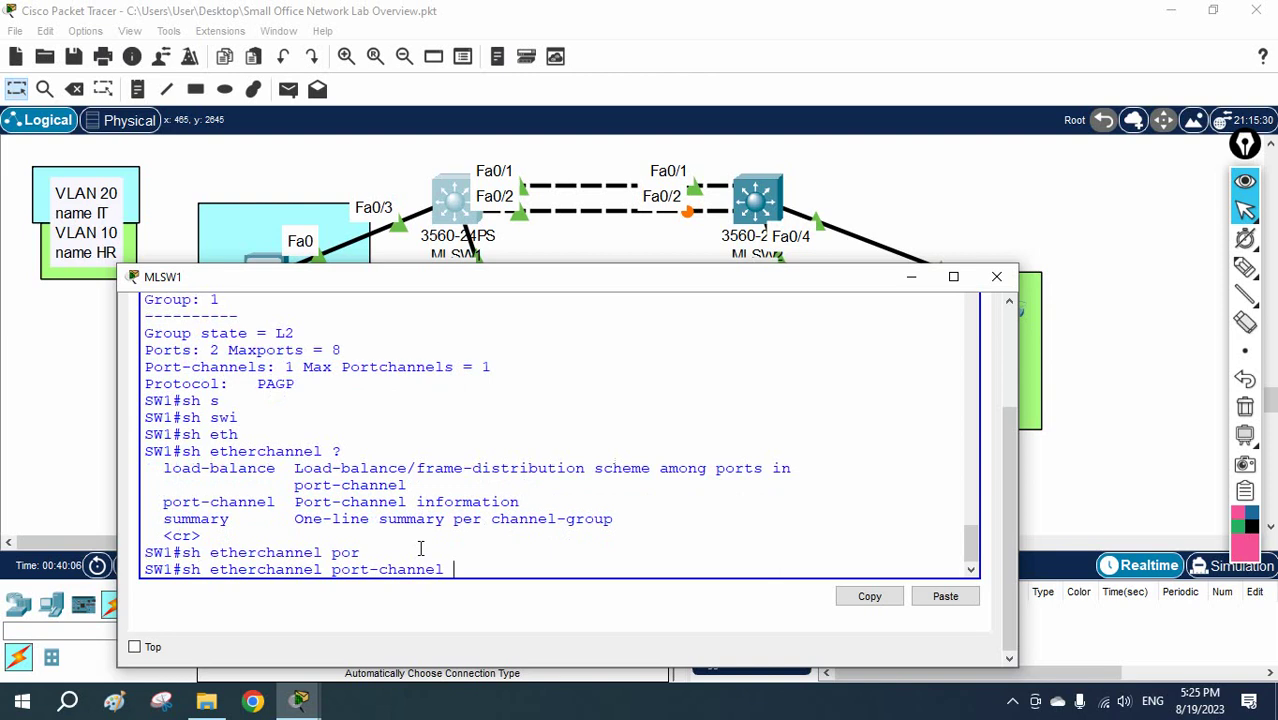
type("?")
key("Return")
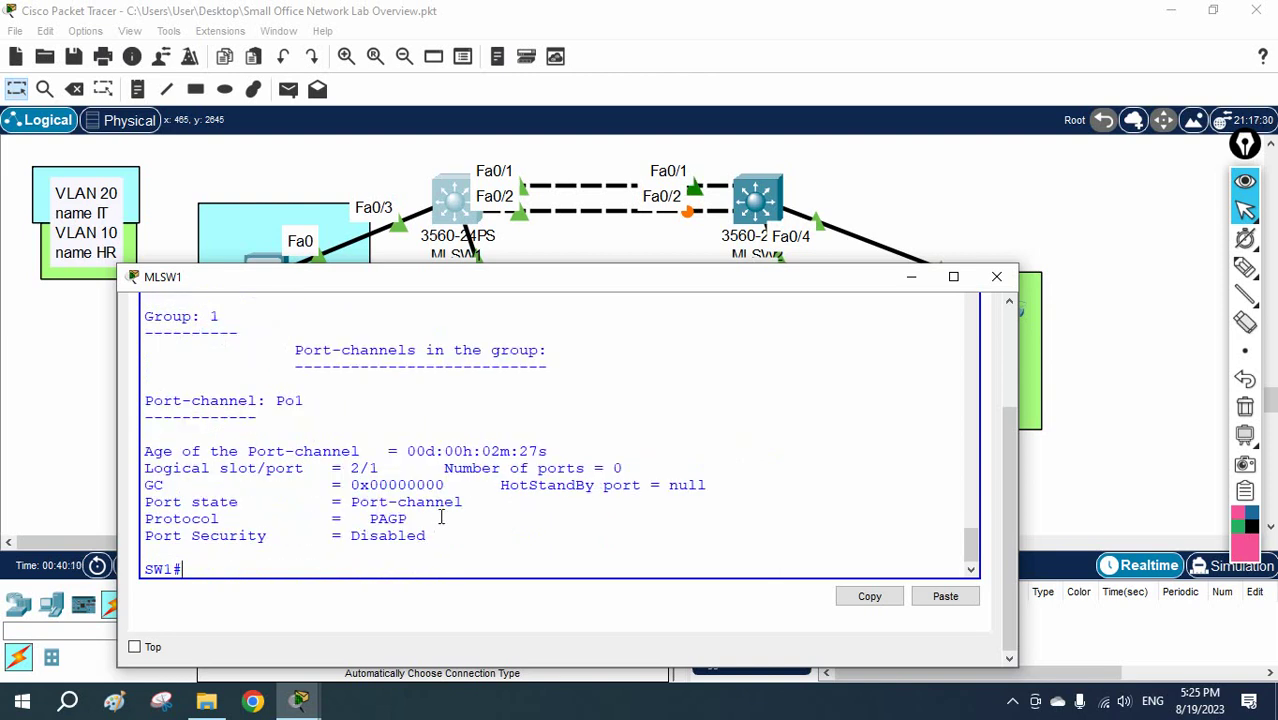
Step: Examine the group number, port-channel name, protocol and port security entries in MLSW1's port-channel details
scroll(442, 512, "up", 3)
scroll(442, 504, "down", 2)
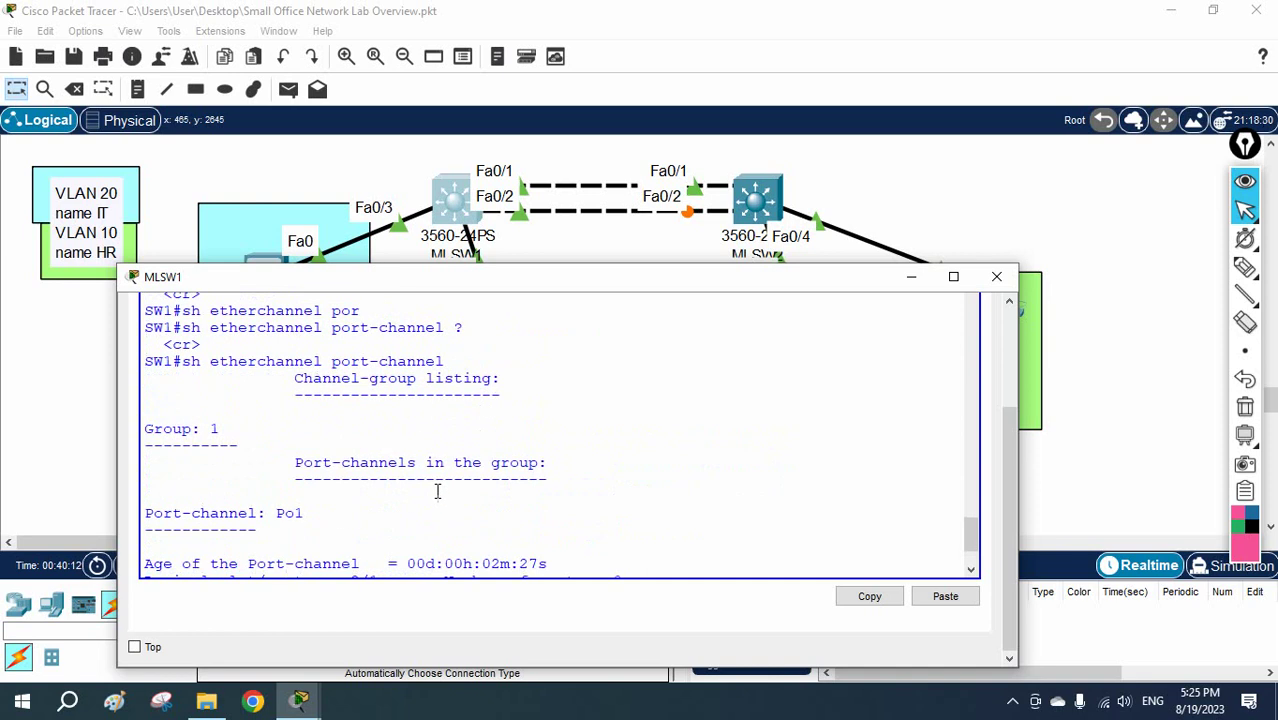
left_click_drag(220, 372, 208, 372)
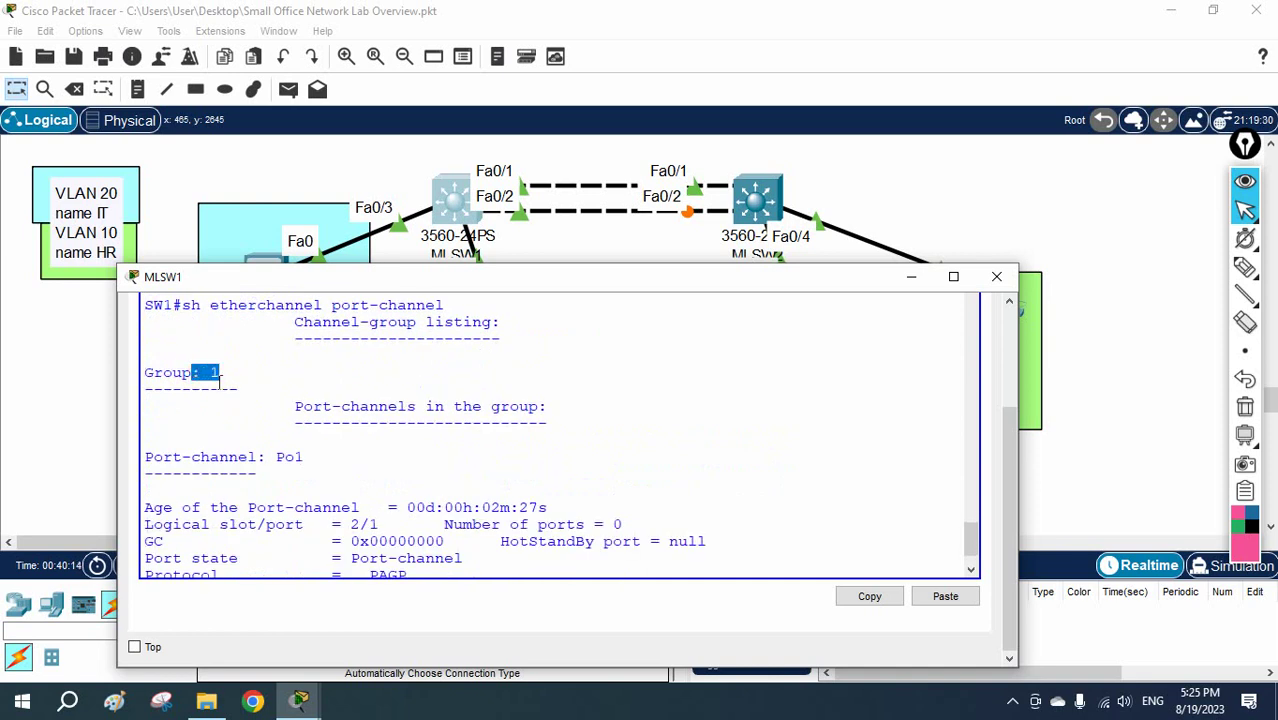
left_click_drag(314, 460, 276, 458)
scroll(312, 464, "down", 1)
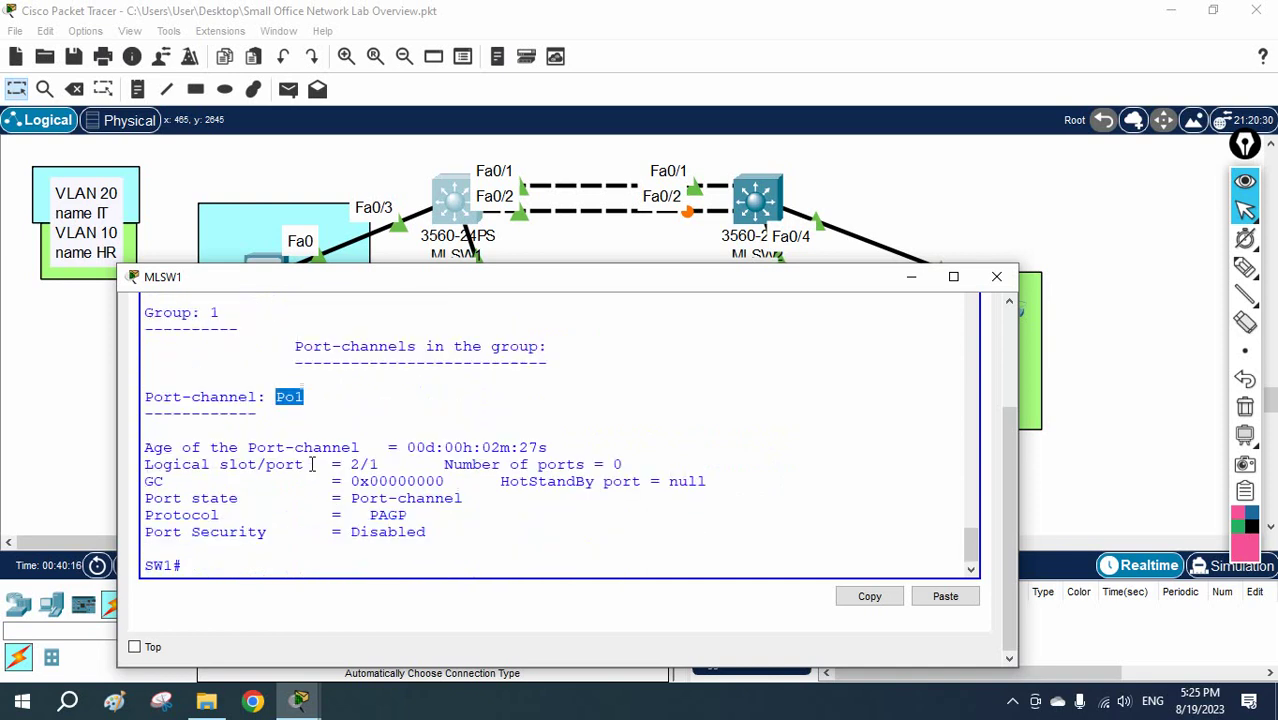
left_click_drag(409, 515, 143, 515)
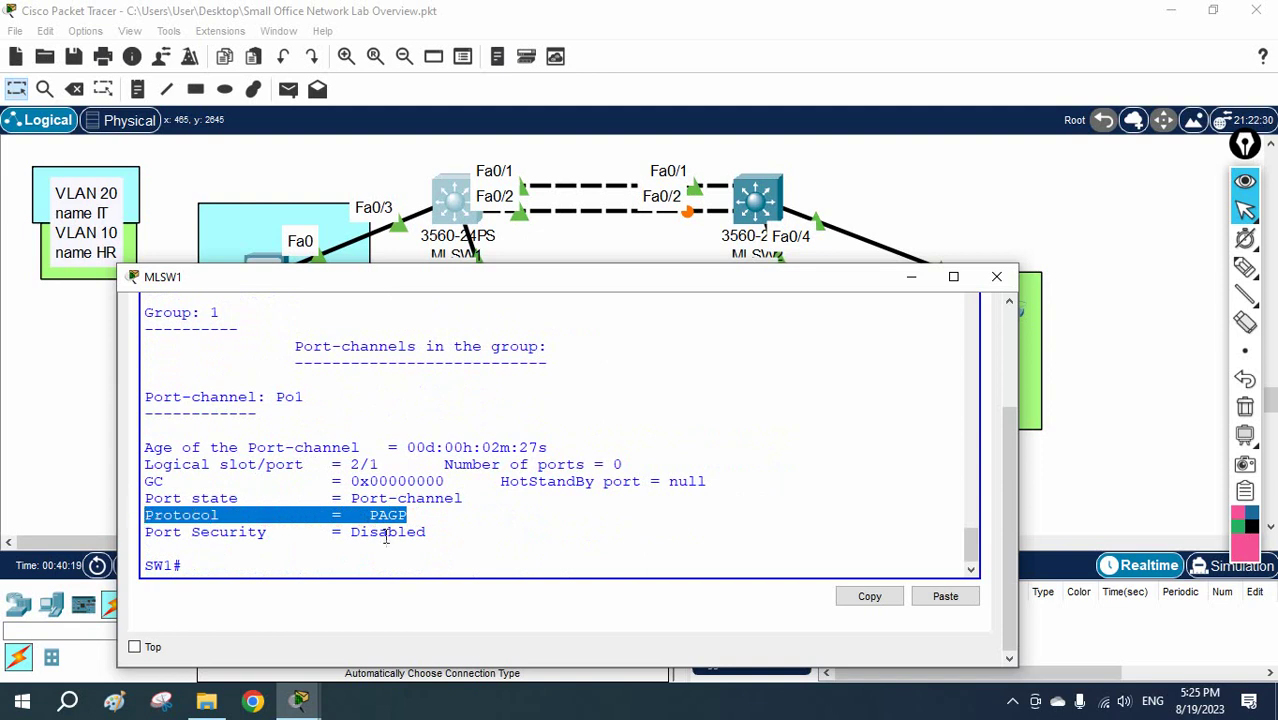
left_click(422, 537)
left_click_drag(440, 536, 173, 533)
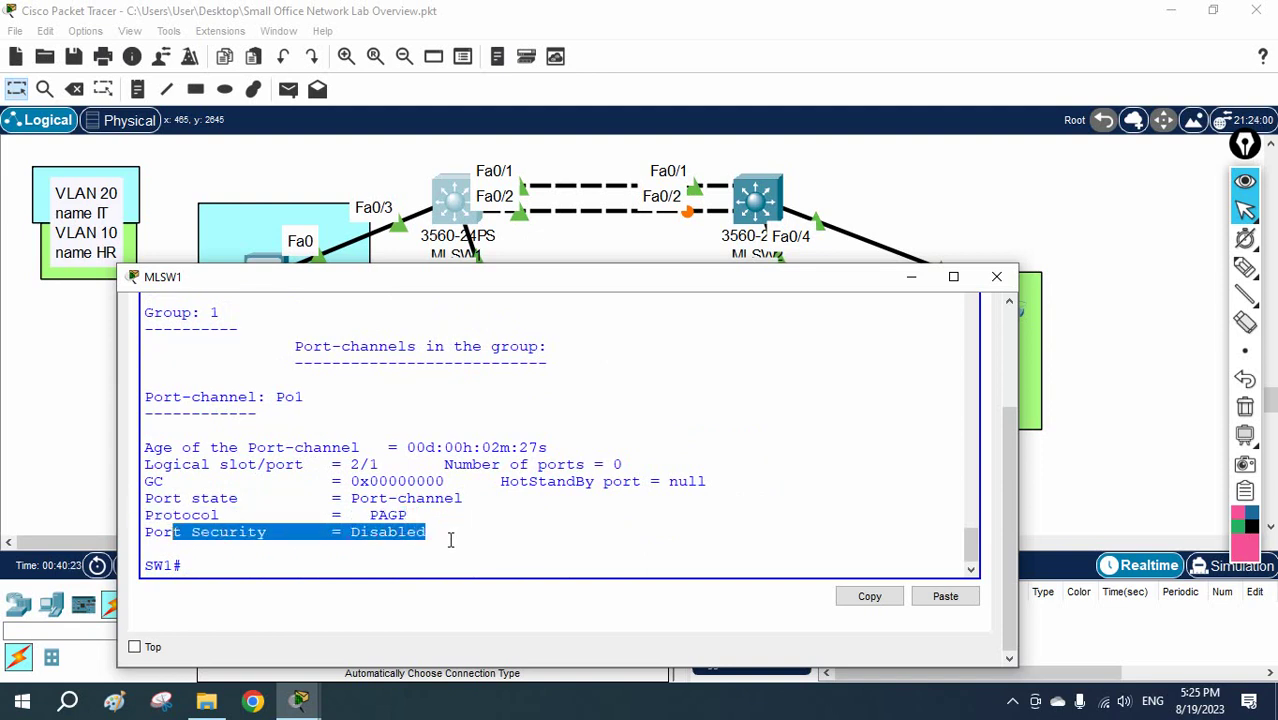
Step: Review MLSW1's earlier EtherChannel output and run show etherchannel summary
scroll(450, 540, "up", 1)
scroll(447, 533, "down", 1)
scroll(255, 490, "up", 8)
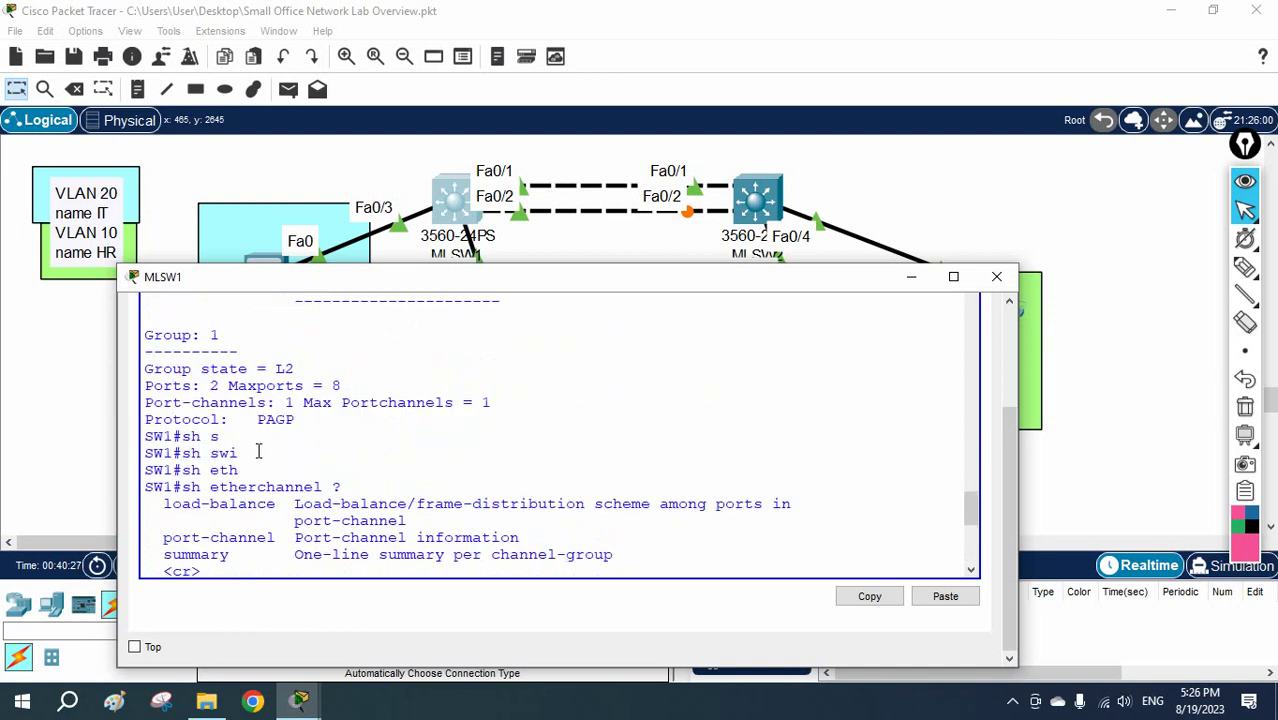
scroll(258, 451, "down", 8)
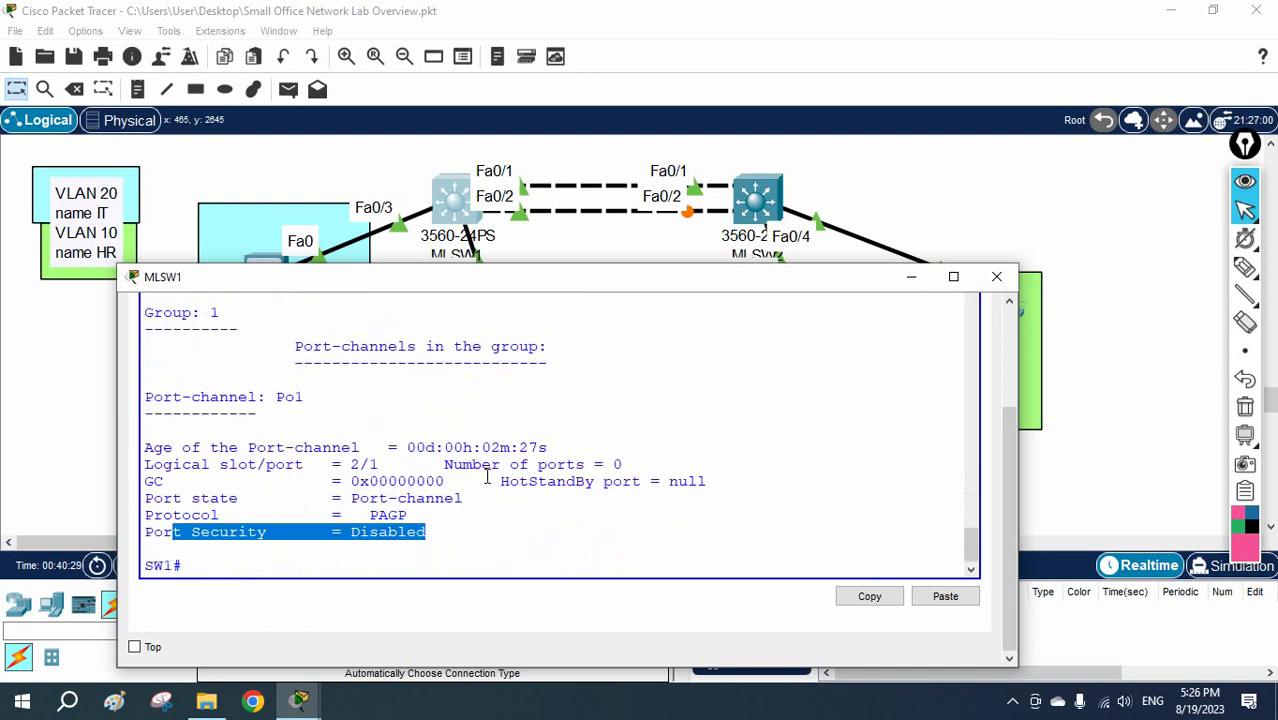
type("sh s")
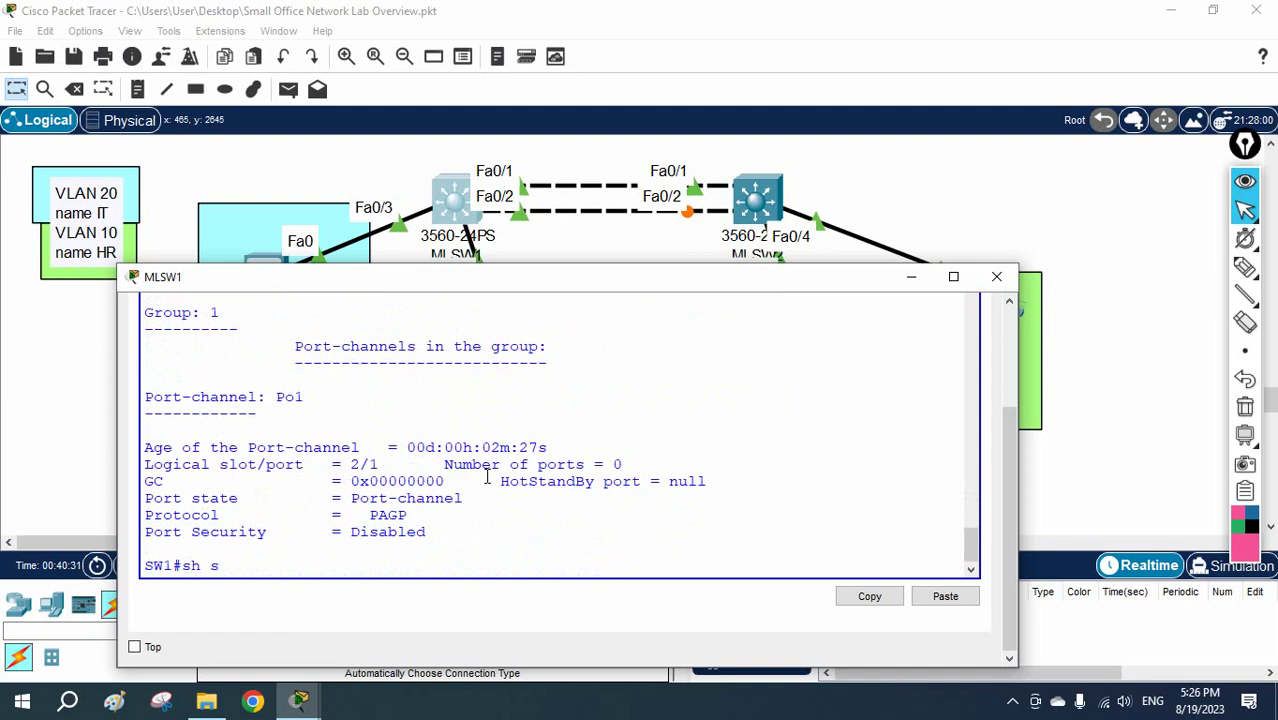
type("th")
key("Tab")
type("su")
key("Tab")
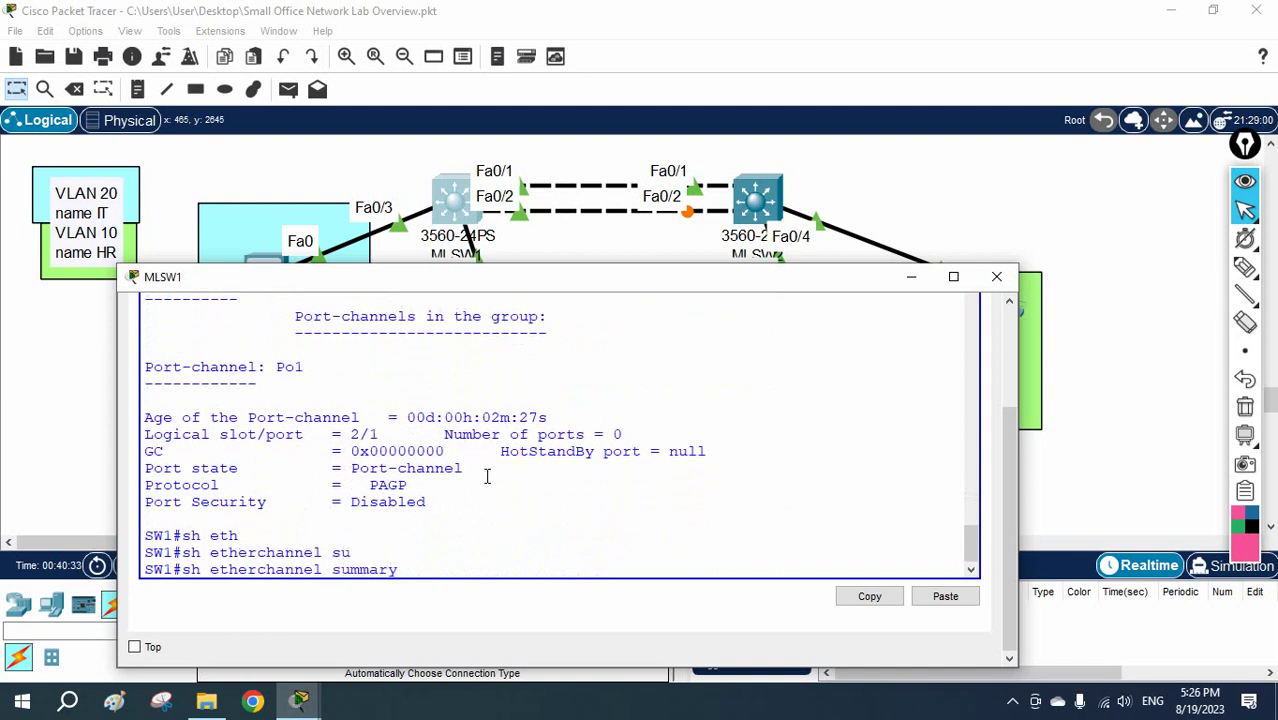
key("Return")
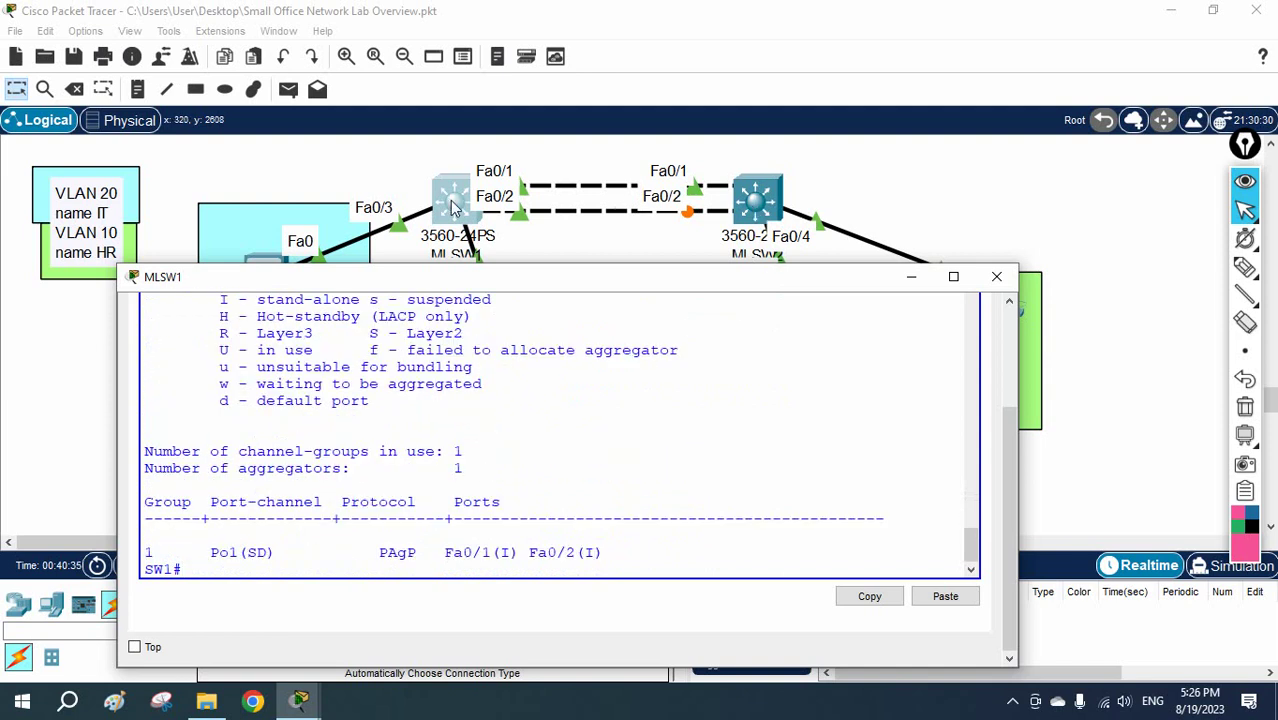
Step: On MLSW2, remove the existing channel group from the port range with no channel-group 1 mode auto
left_click(757, 200)
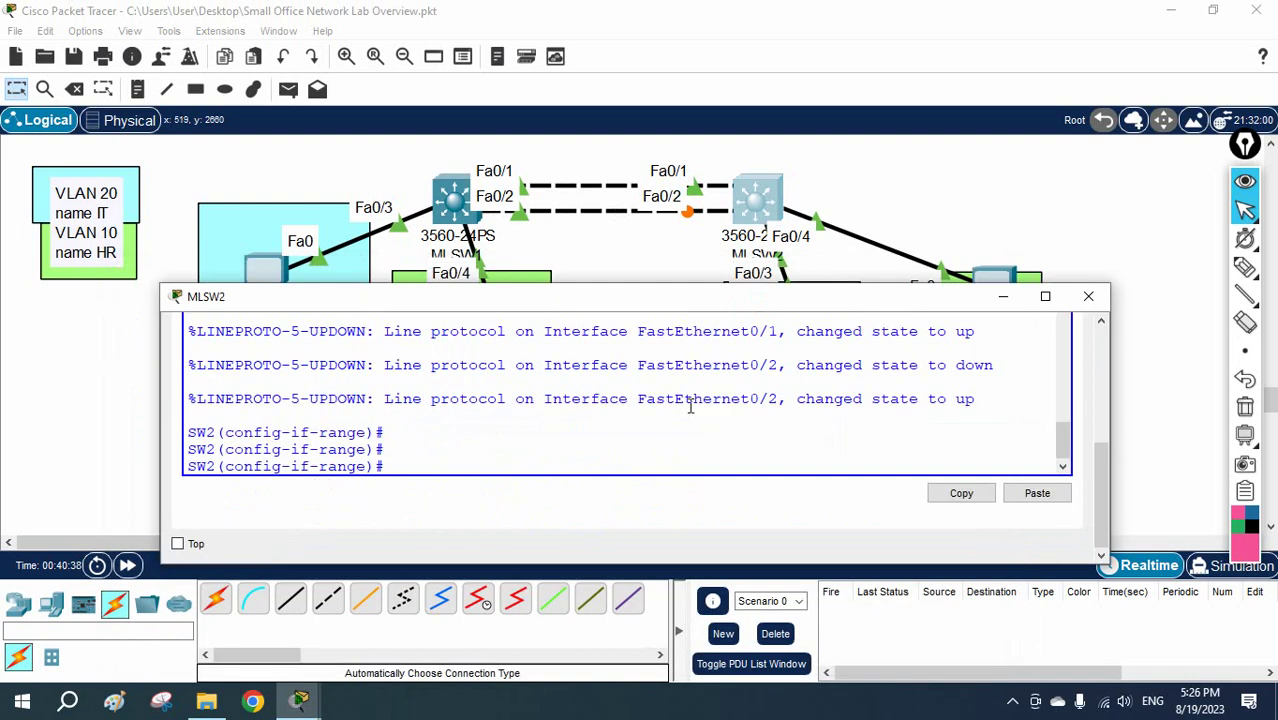
type("channel-group 1 mode auto")
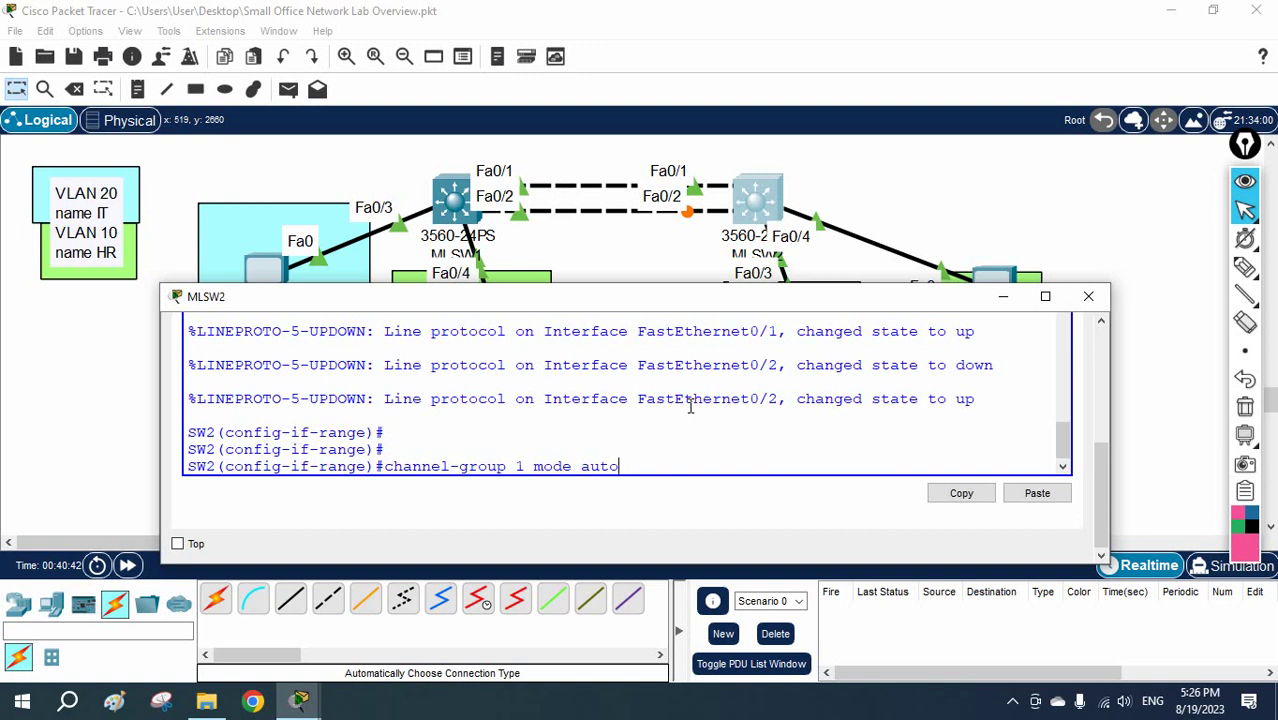
key("BackSpace")
type("no")
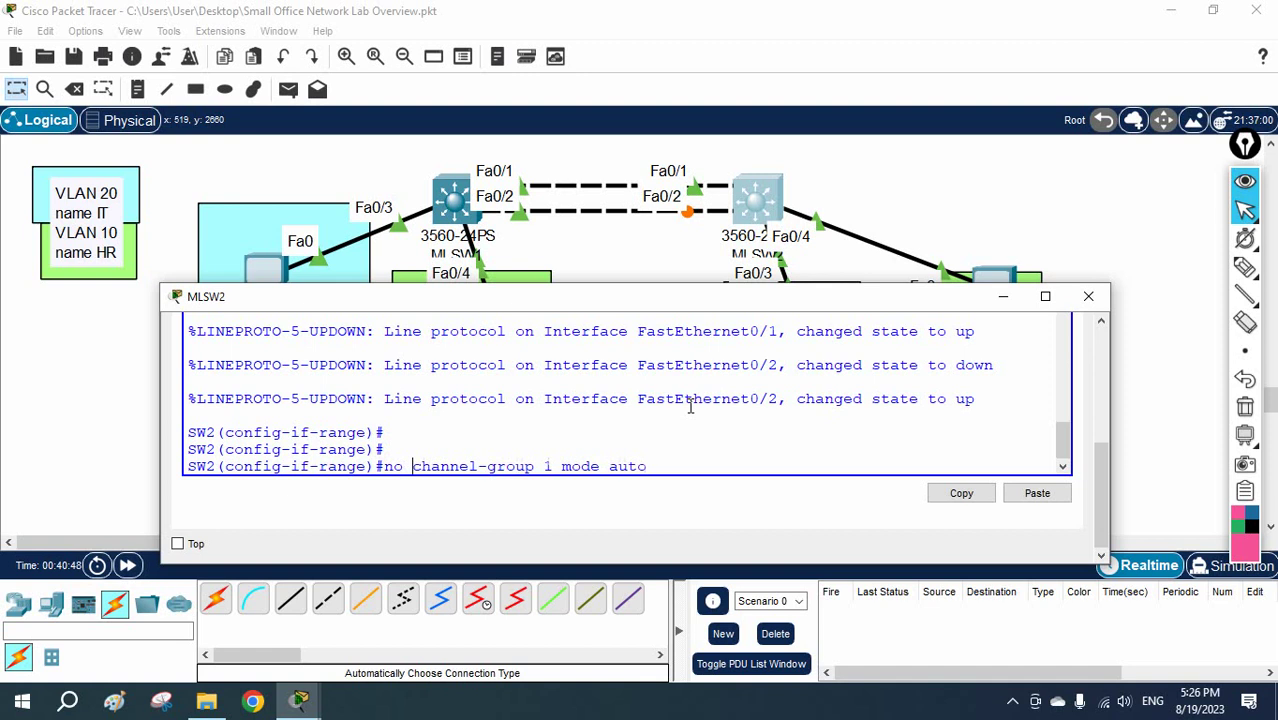
key("Return")
Step: Assign MLSW2's port range to channel group 1 in desirable mode
key("Up")
key("Up")
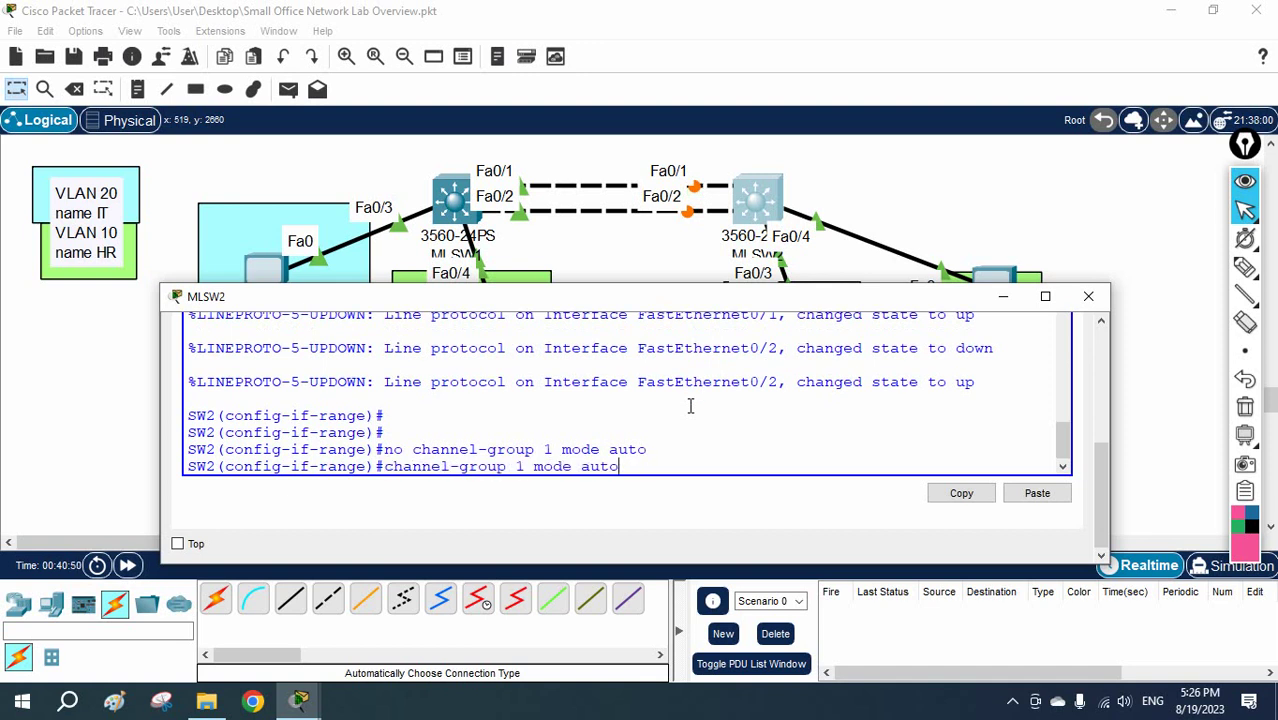
key("BackSpace")
key("BackSpace")
key("Tab")
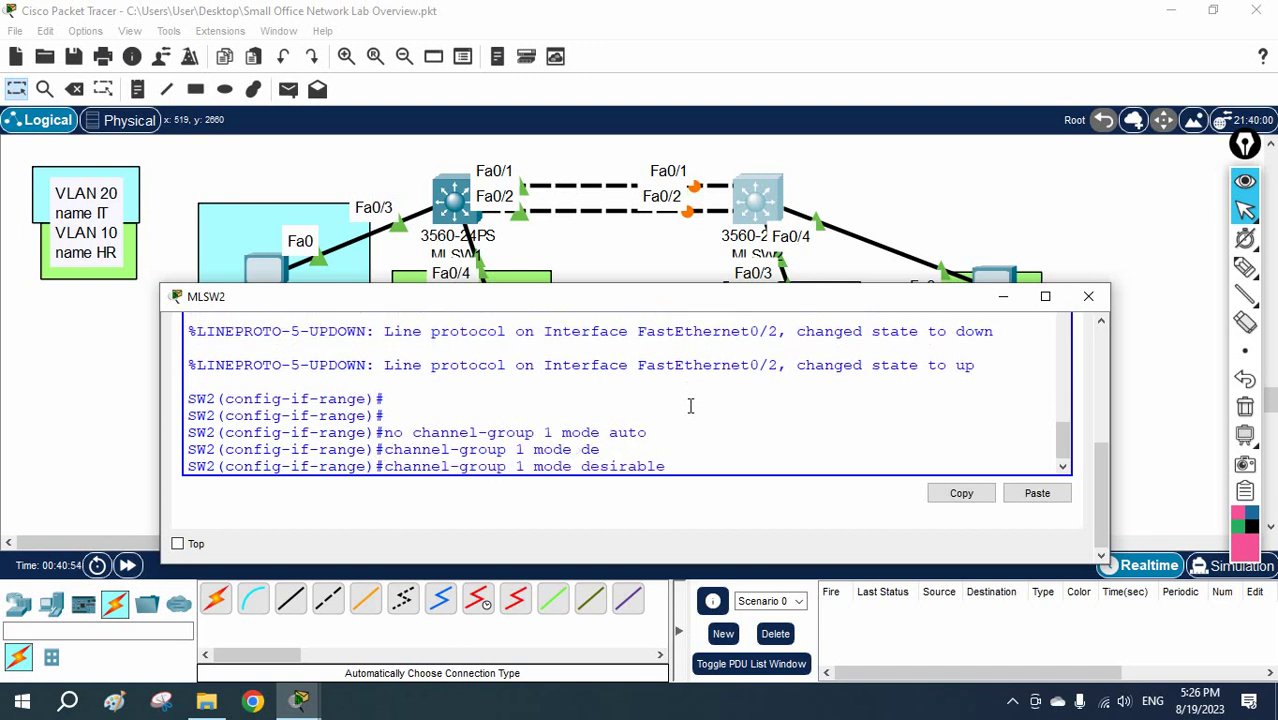
key("Return")
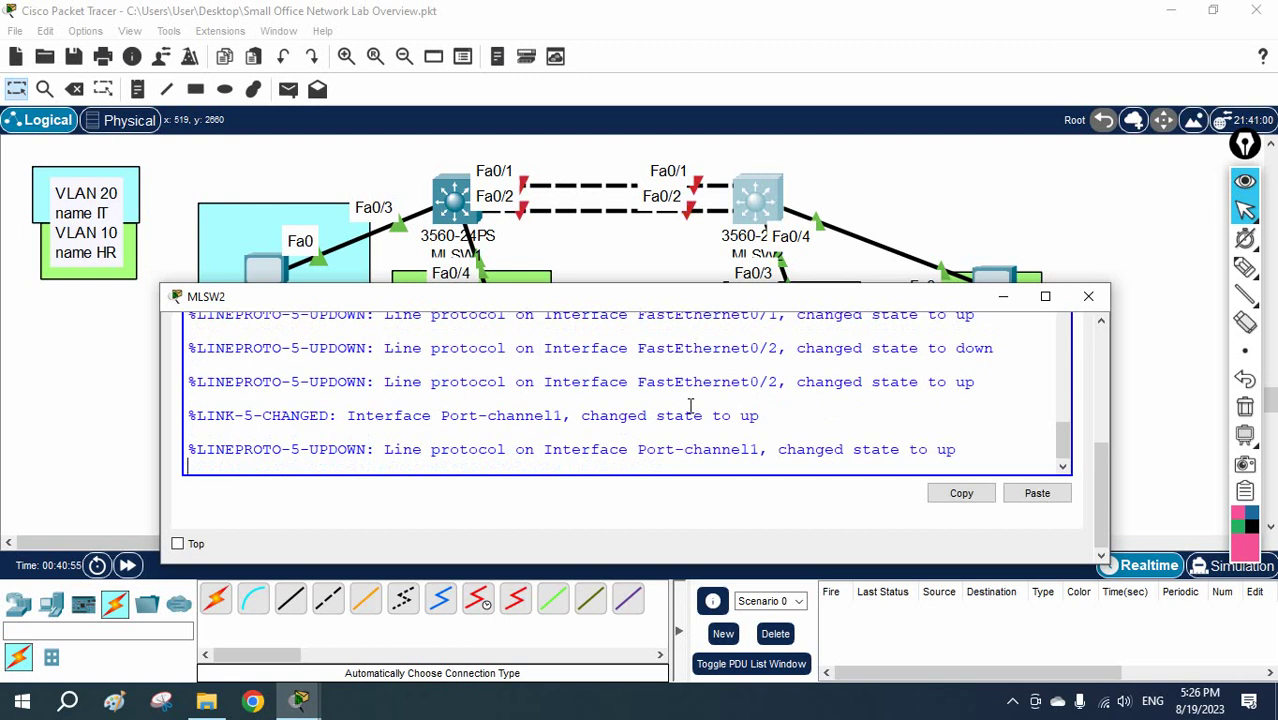
Step: Check the Port-channel1 line protocol message on MLSW2 and return to an empty prompt
left_click_drag(970, 449, 627, 449)
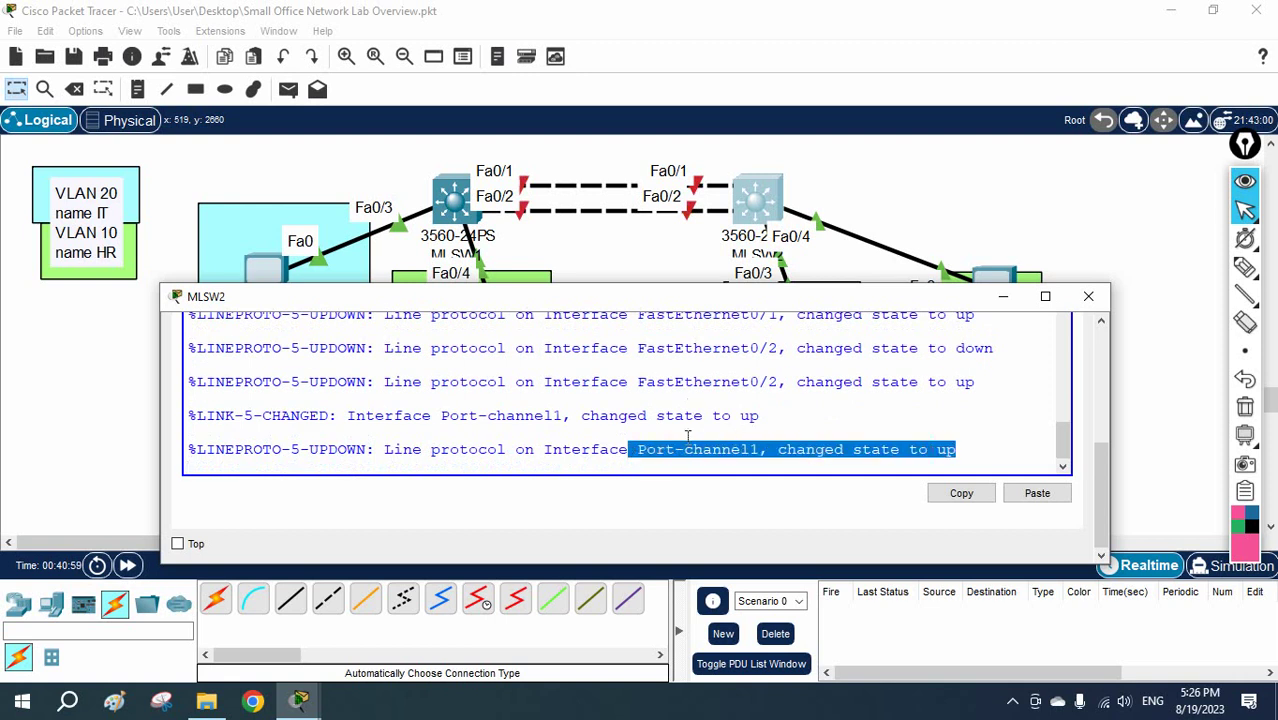
left_click(928, 409)
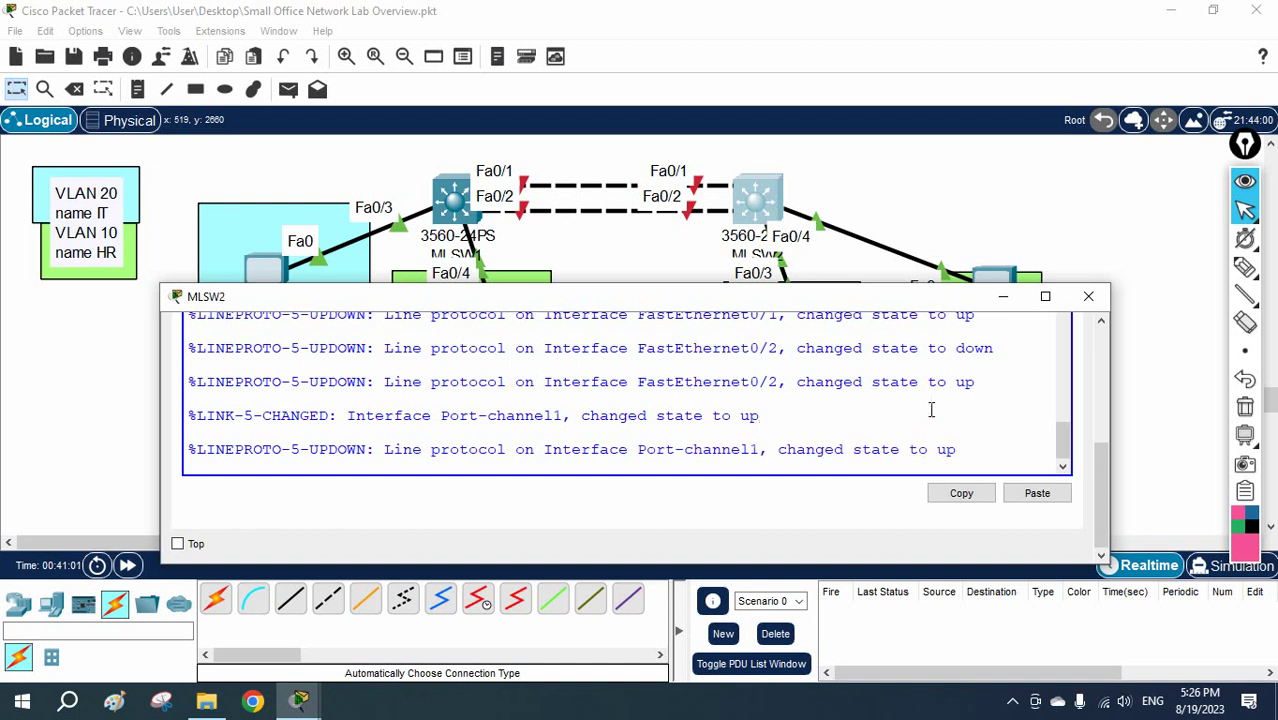
key("Return")
key("Return")
key("Return")
key("Return")
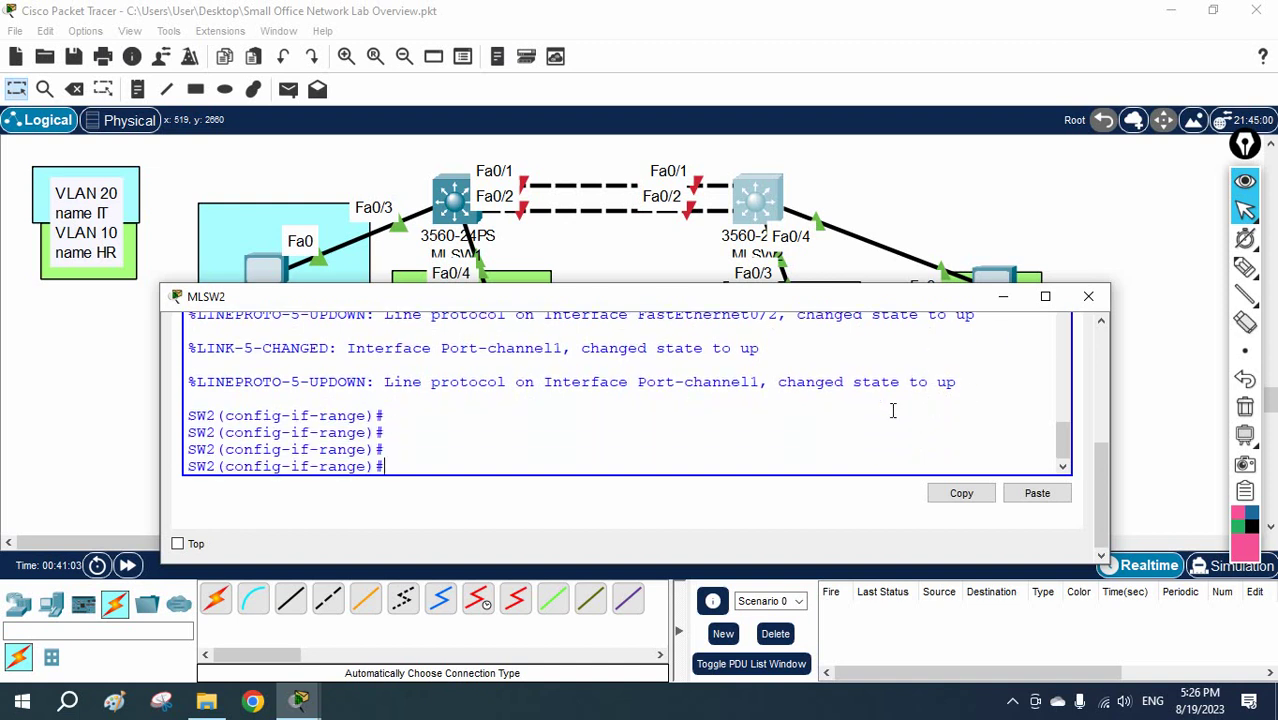
Step: Check the Port-channel1 line protocol message in MLSW1's console and return to an empty prompt
left_click(452, 195)
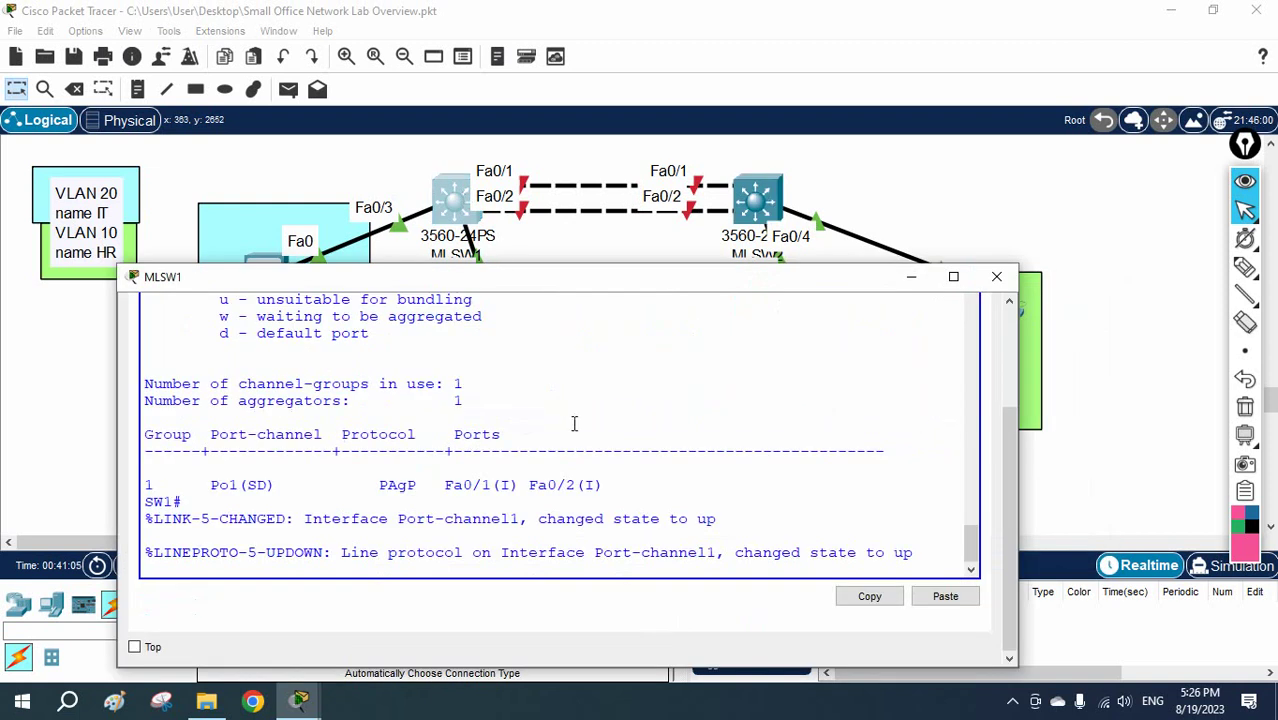
left_click_drag(932, 557, 566, 553)
left_click(745, 508)
key("Return")
key("Return")
key("Return")
key("Return")
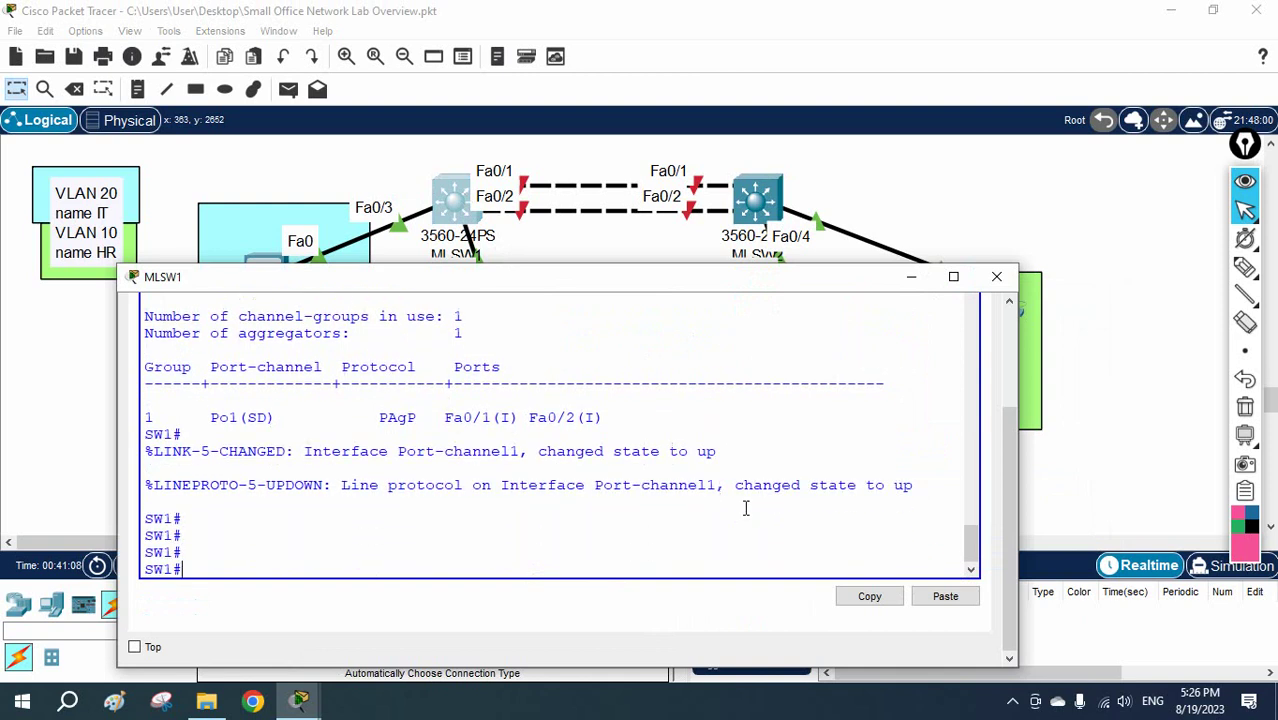
Step: Display the updated EtherChannel summary on MLSW1 with show etherchannel summary
type("sh ")
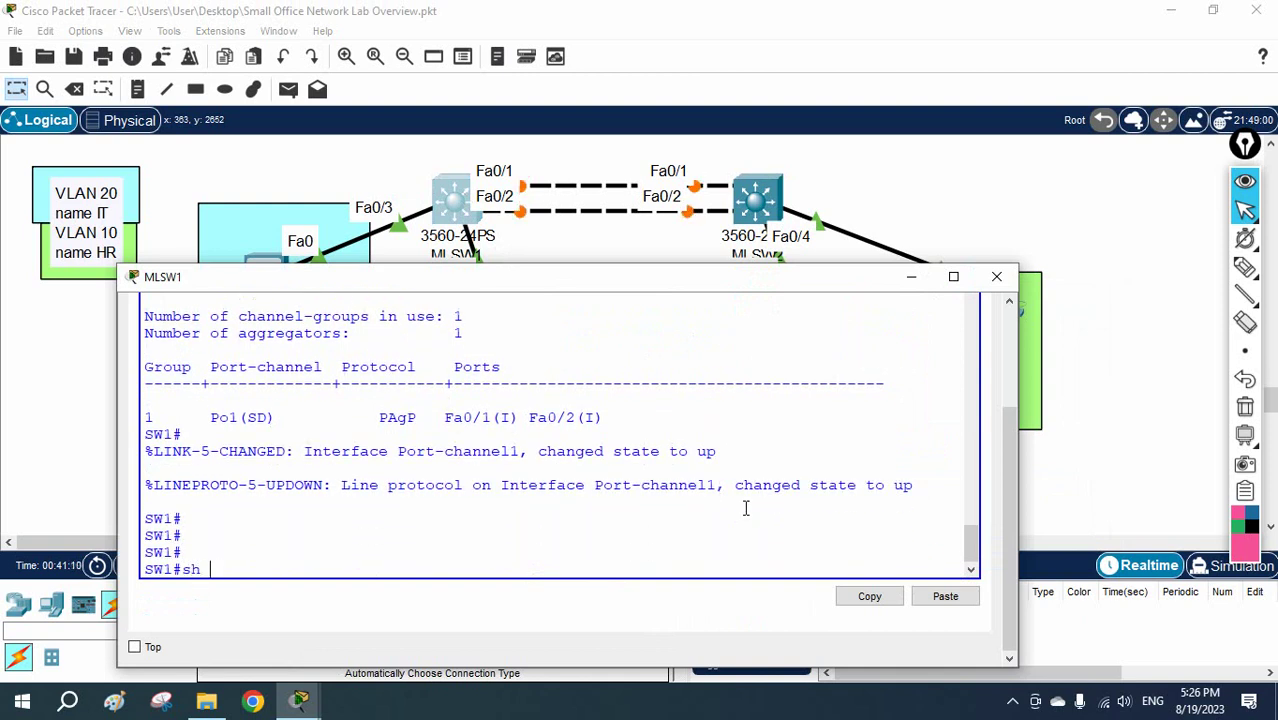
type("seth")
key("Tab")
type("su")
key("Tab")
key("Return")
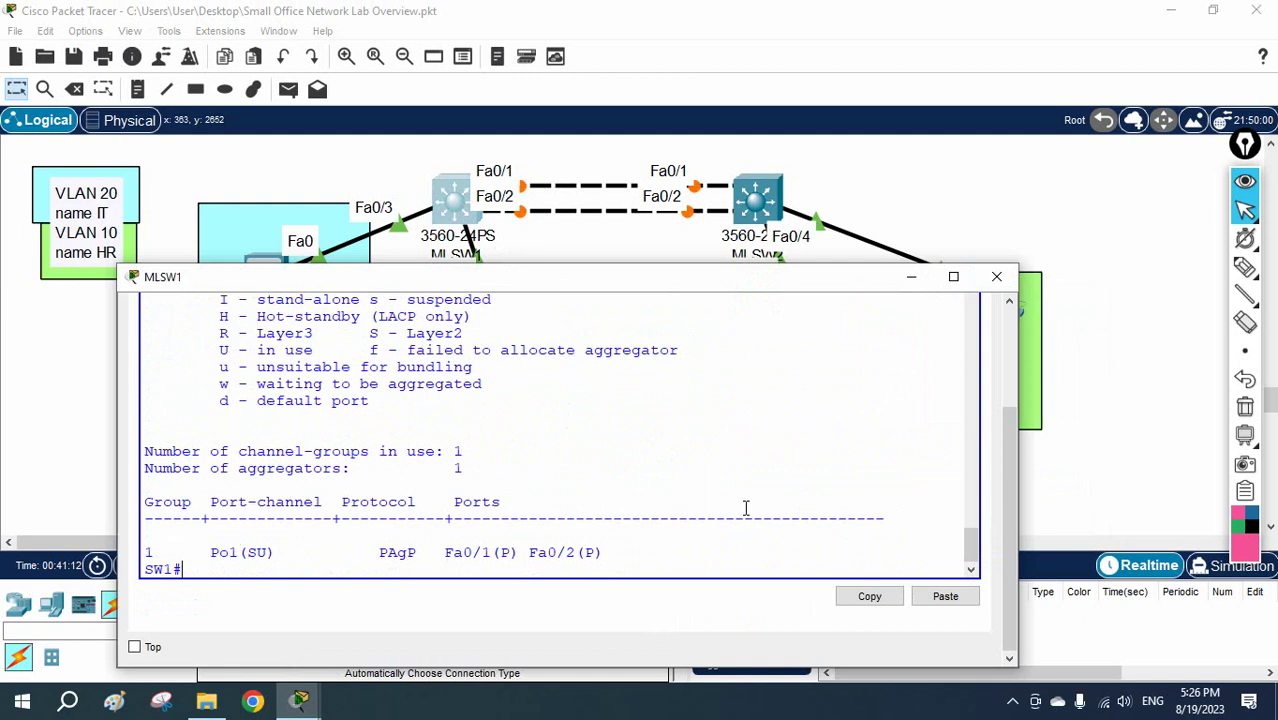
Step: Examine the Po1 state flags, the protocol and the Fa0/1 and Fa0/2 port flags against the summary's legend
left_click_drag(275, 552, 242, 556)
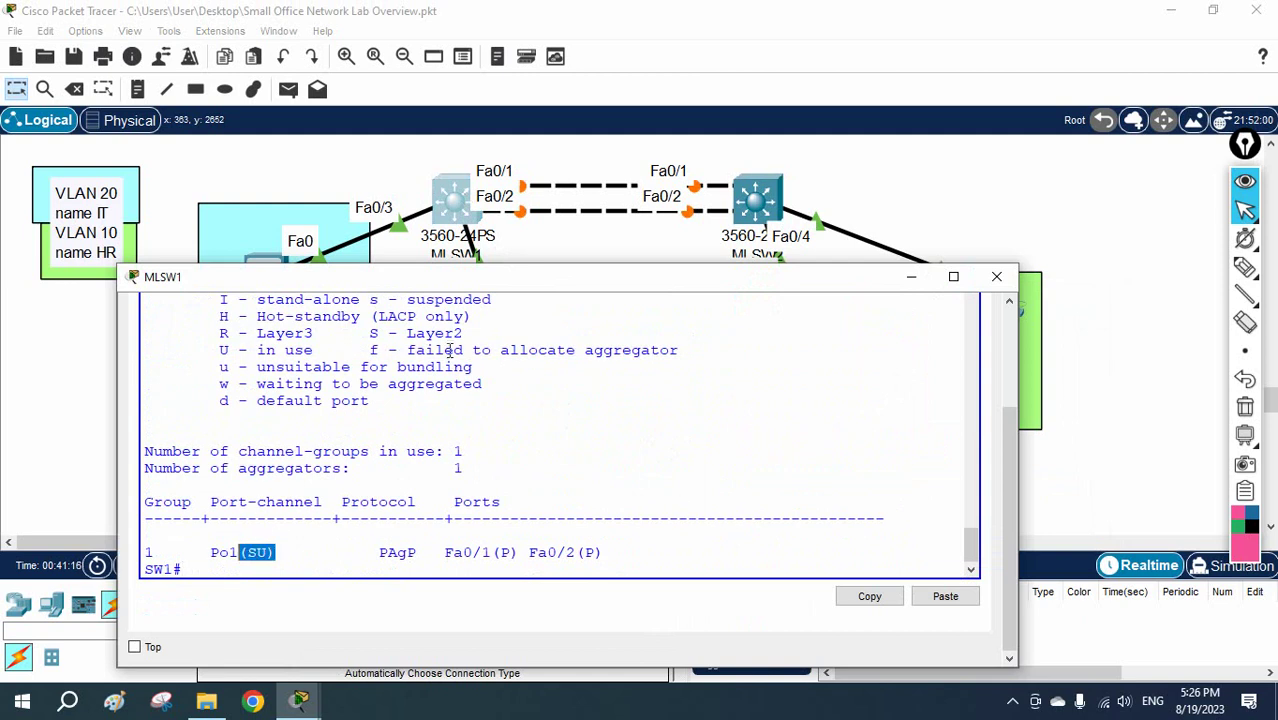
left_click_drag(463, 333, 218, 352)
left_click(311, 352)
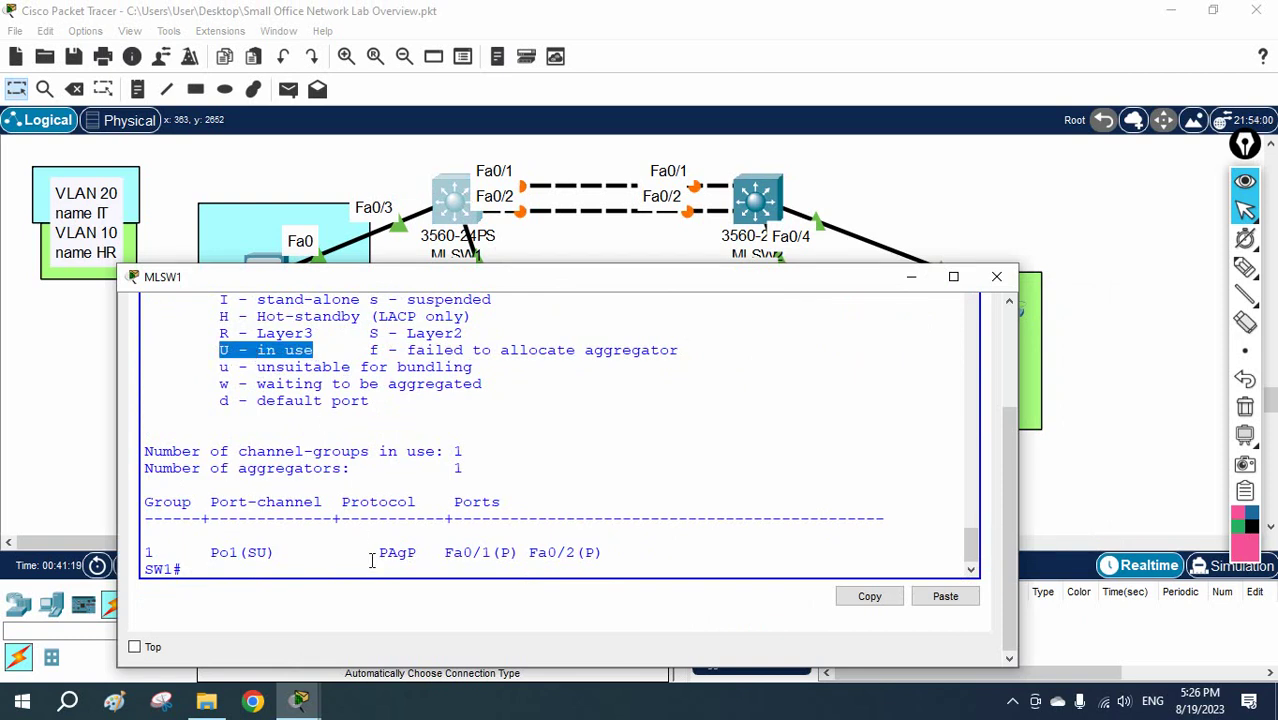
left_click_drag(371, 556, 416, 556)
left_click_drag(510, 555, 499, 555)
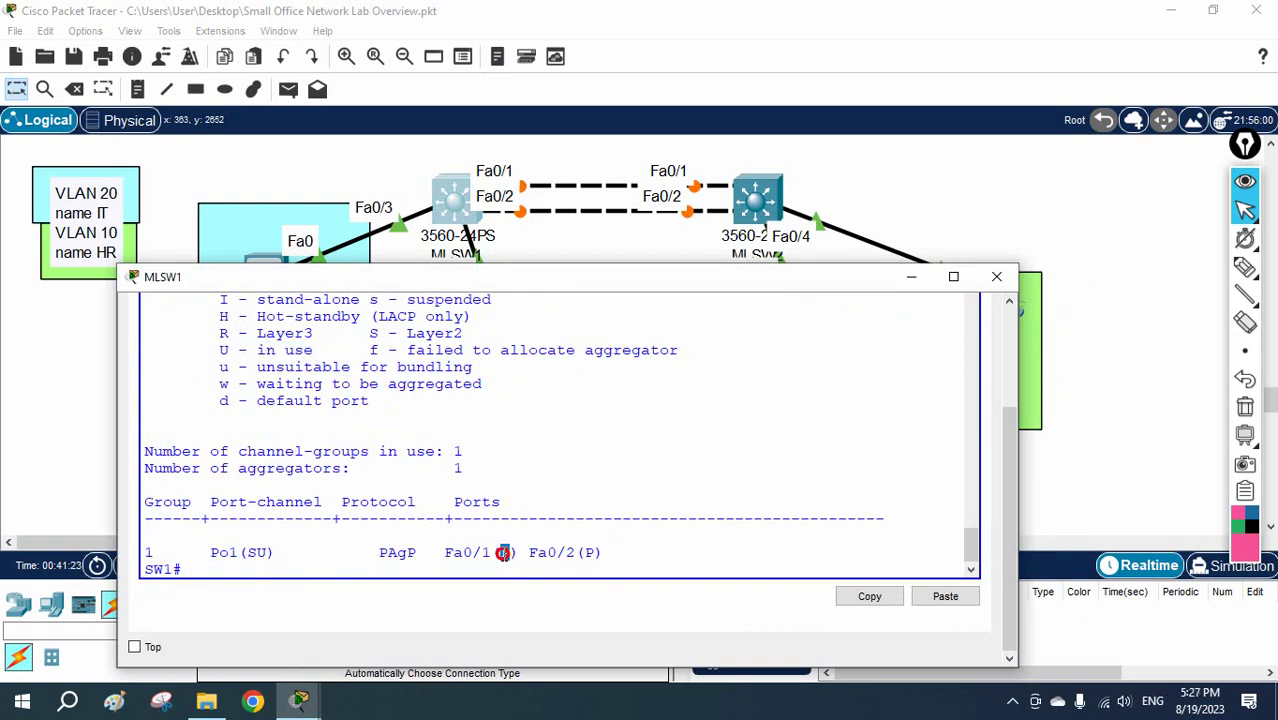
left_click_drag(590, 556, 593, 551)
scroll(537, 518, "up", 1)
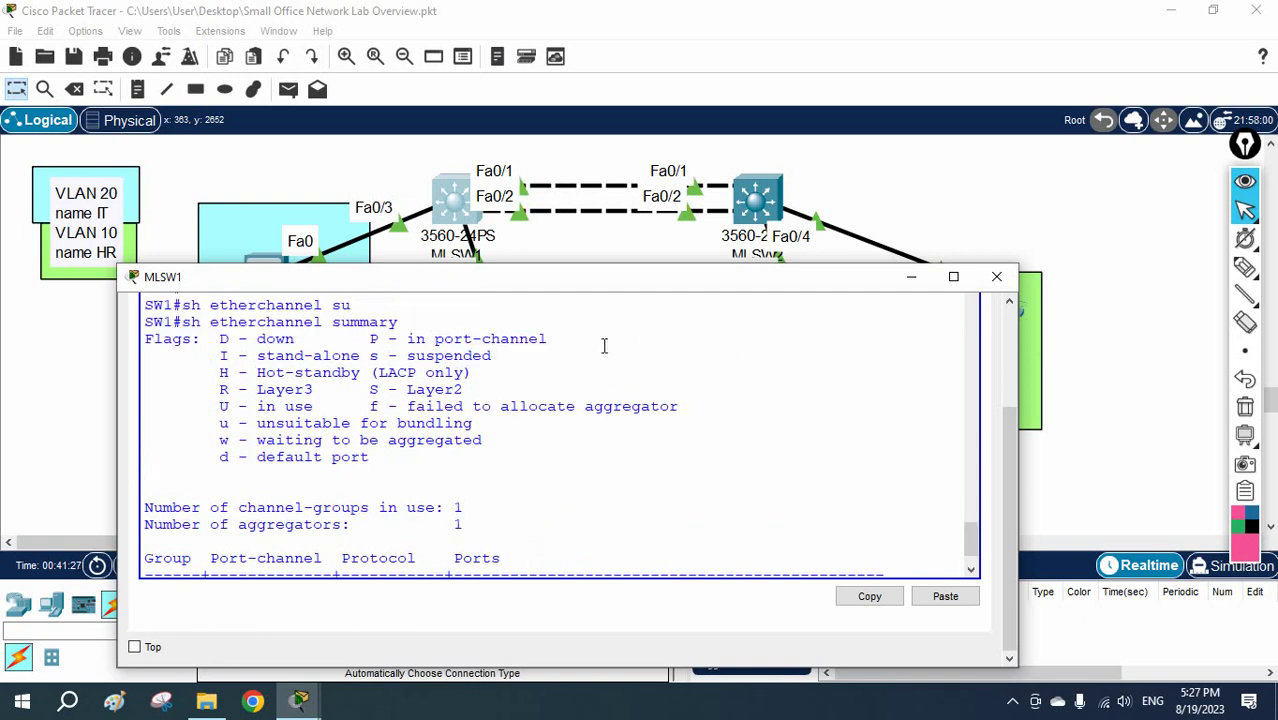
left_click(553, 337)
left_click_drag(553, 338, 369, 339)
left_click(723, 395)
scroll(722, 423, "down", 1)
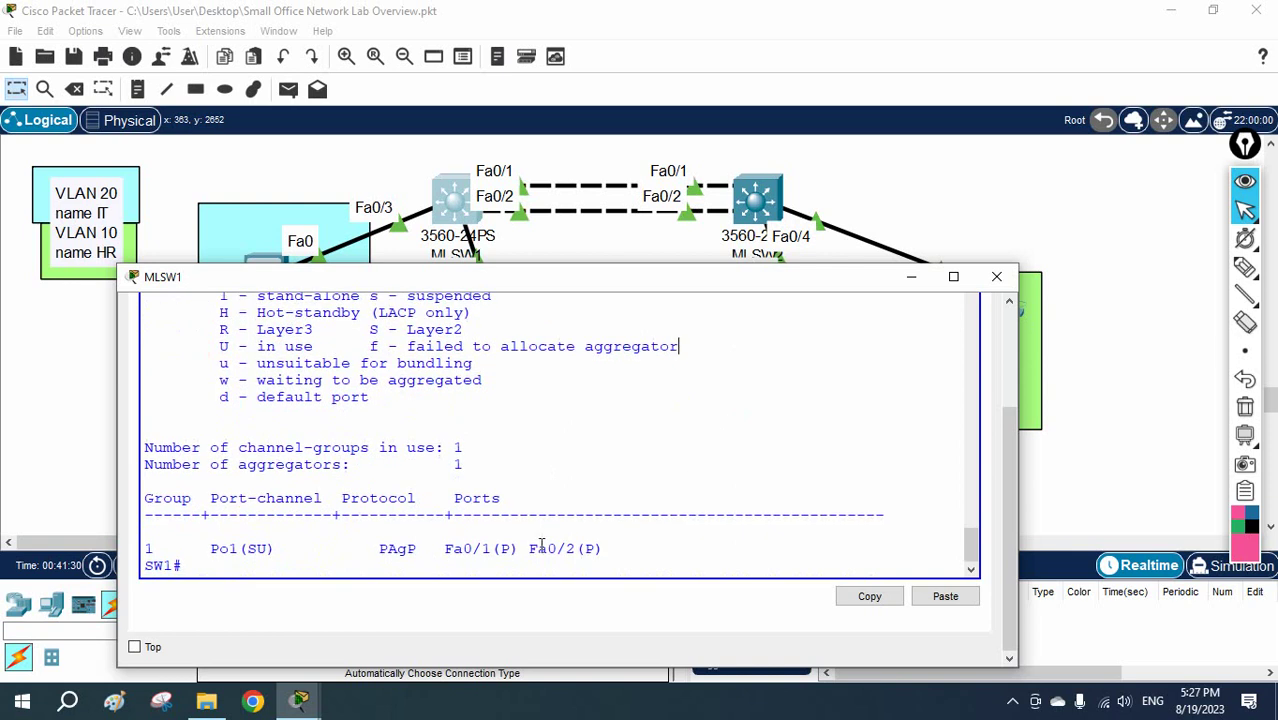
left_click(277, 556)
left_click_drag(277, 556, 212, 549)
left_click(783, 397)
Step: Enter global configuration on MLSW1, open interface Po1 and enable it with no sh
type("config t")
key("Return")
type("int ")
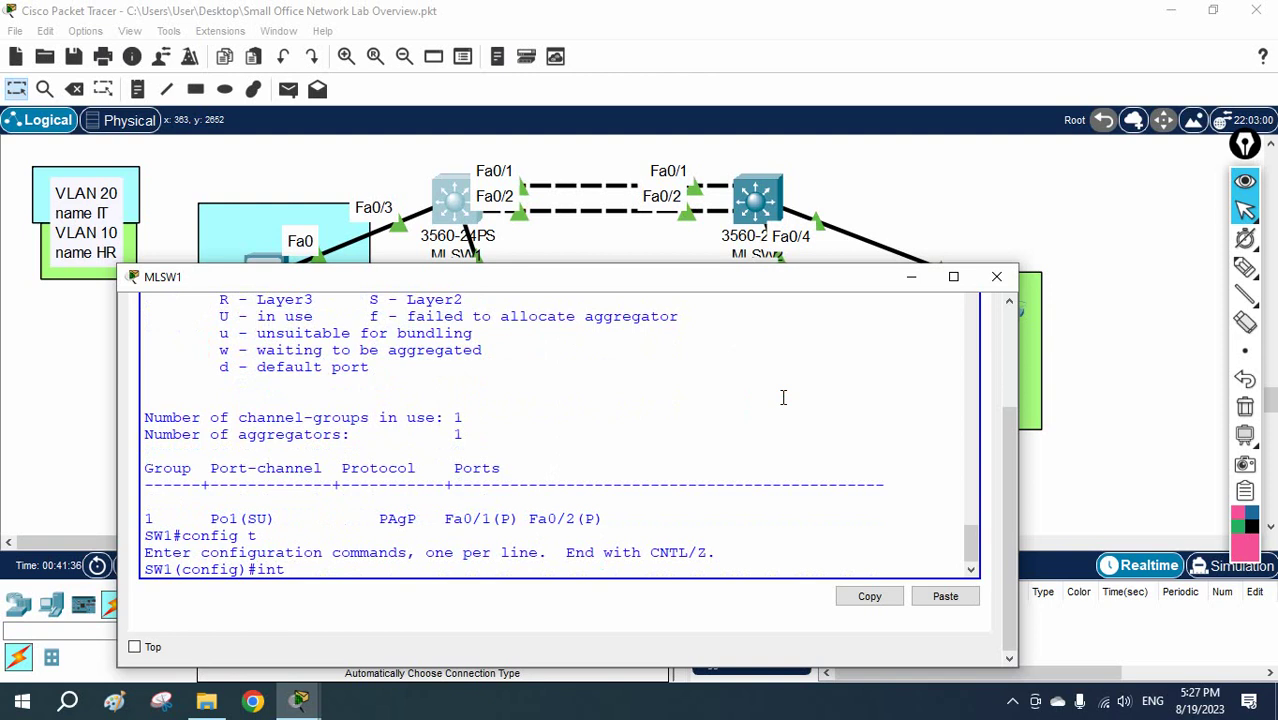
type("f0/")
key("BackSpace")
key("BackSpace")
double_click(238, 518)
right_click(235, 527)
left_click(252, 529)
left_click(337, 572)
right_click(335, 576)
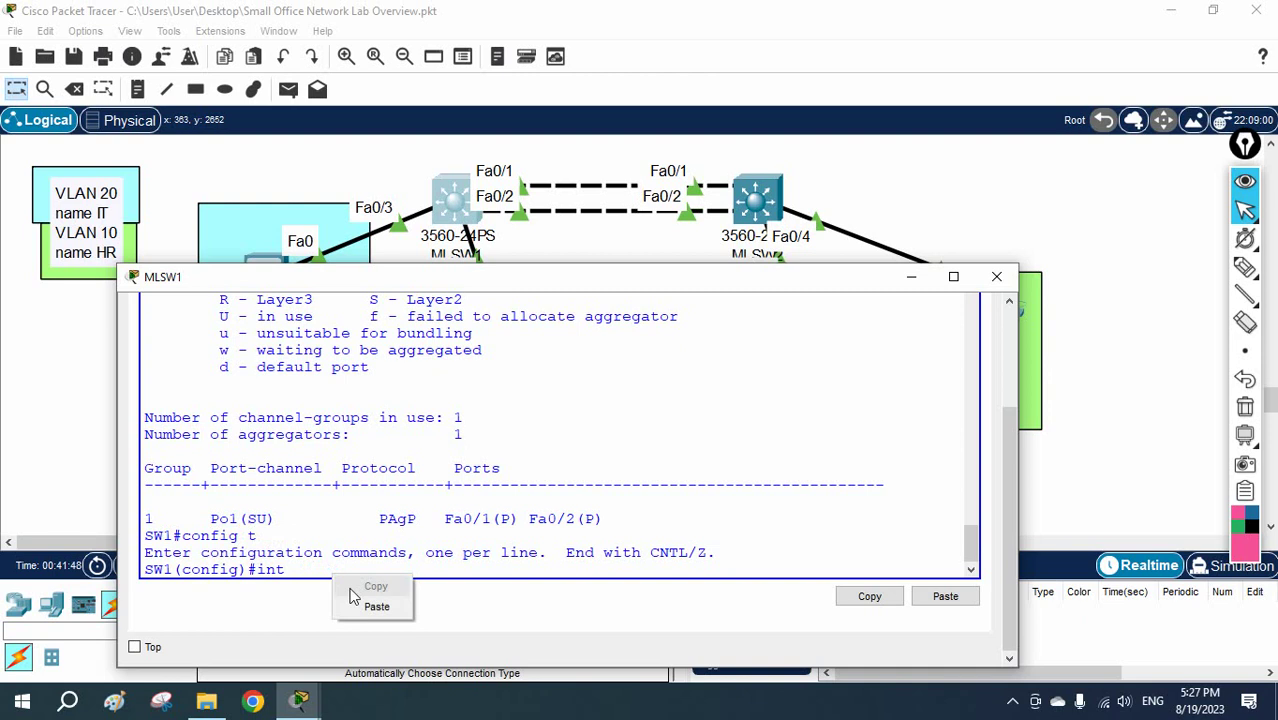
left_click(372, 607)
key("Return")
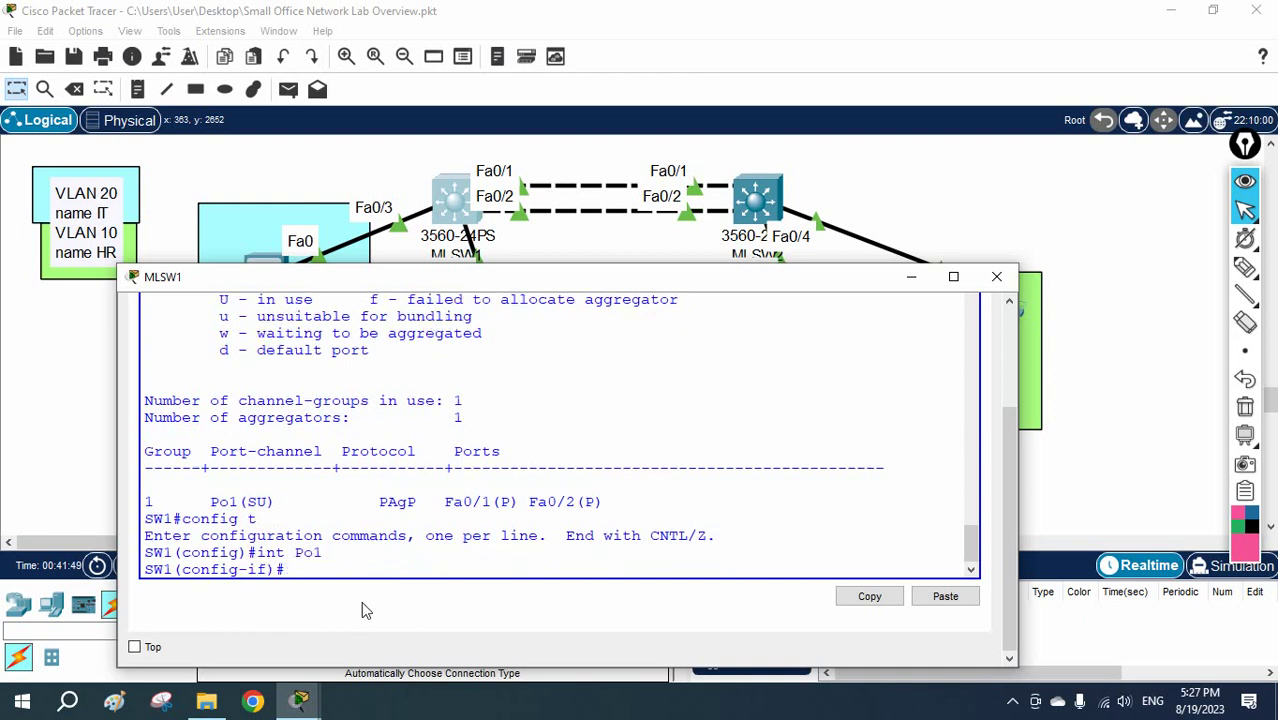
type("no sh")
key("Return")
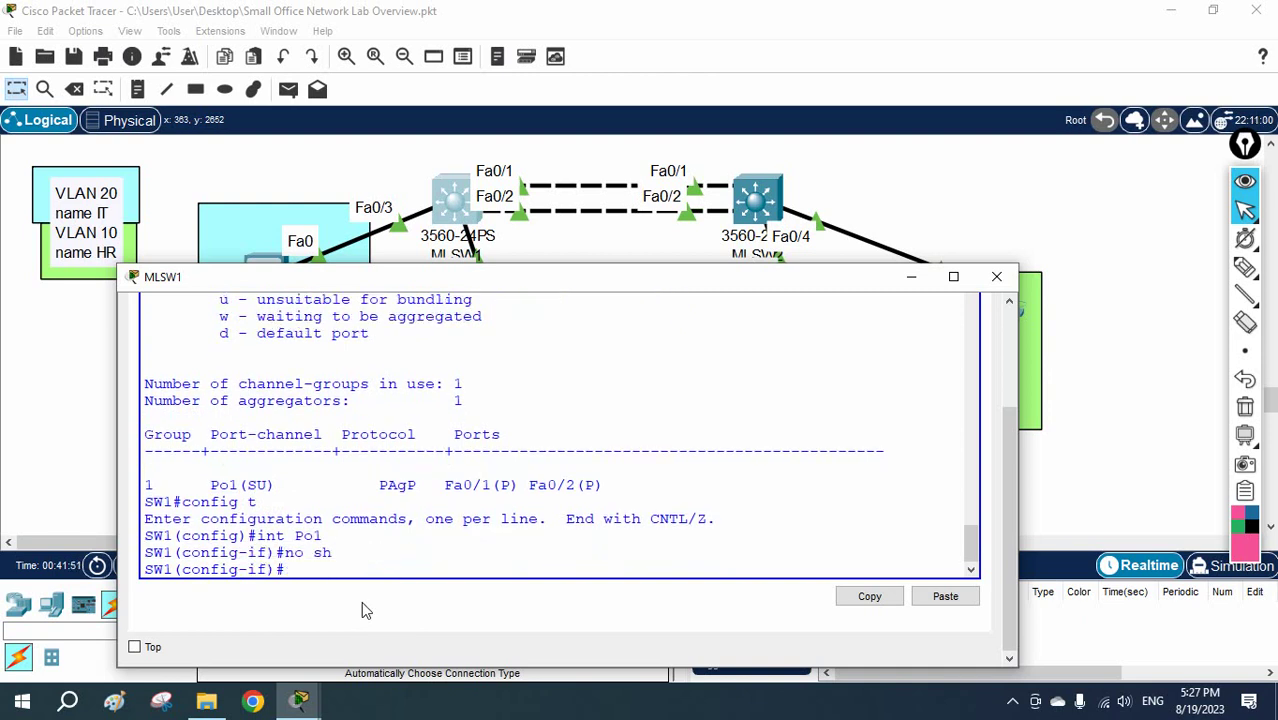
Step: Set the trunk encapsulation of MLSW1's Po1 interface to dot1q
type("sw")
key("Tab")
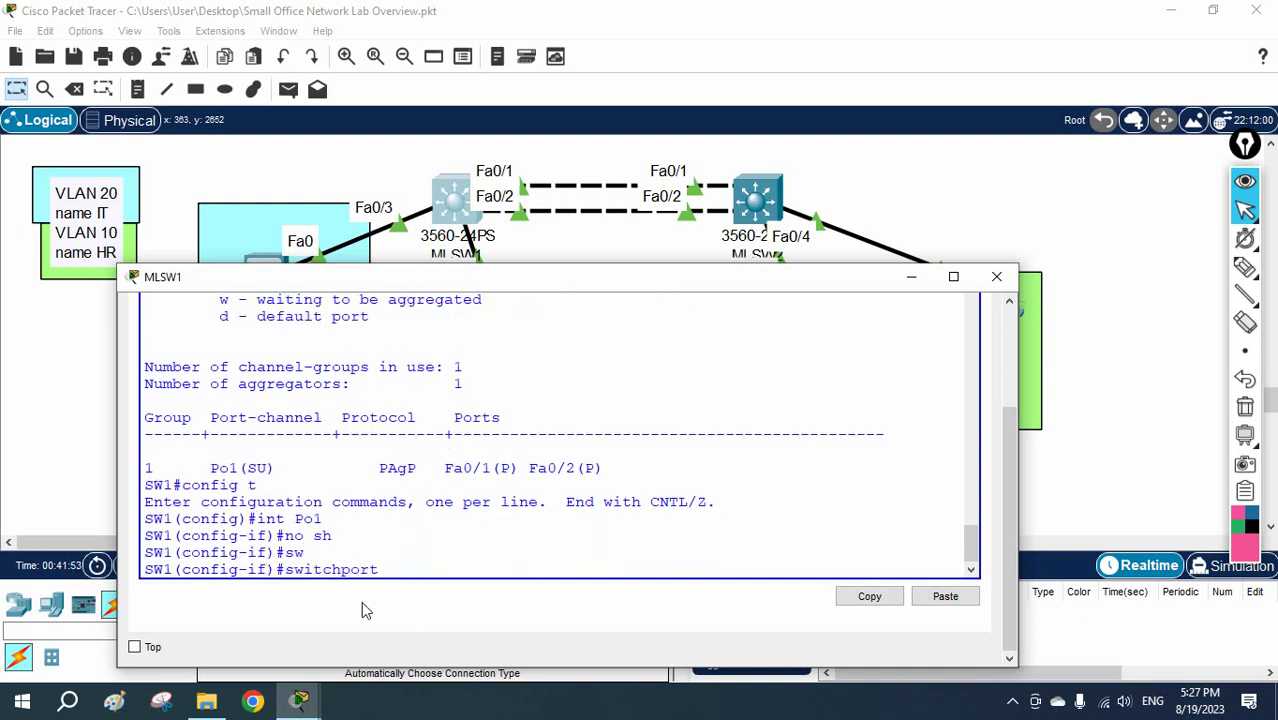
type("tr")
key("Tab")
type("en")
key("Tab")
type("do")
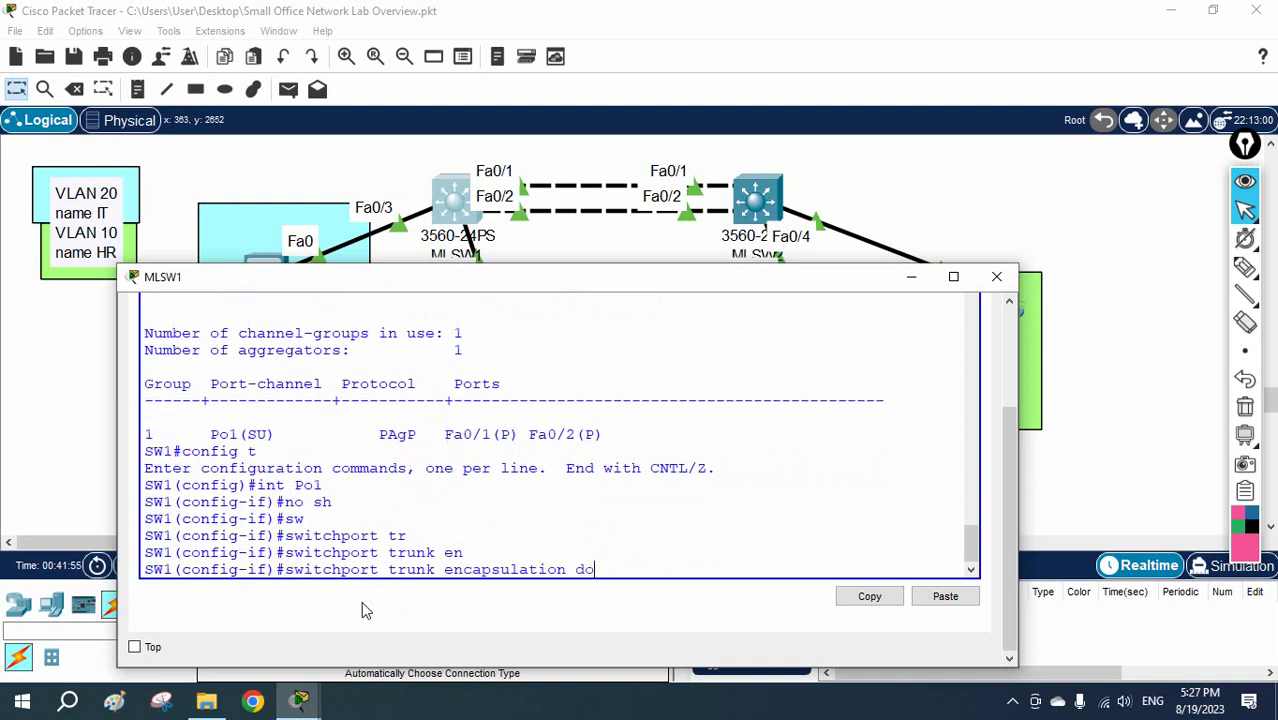
key("Tab")
key("Return")
Step: Set the switchport mode of MLSW1's Po1 interface to trunk
type("sw")
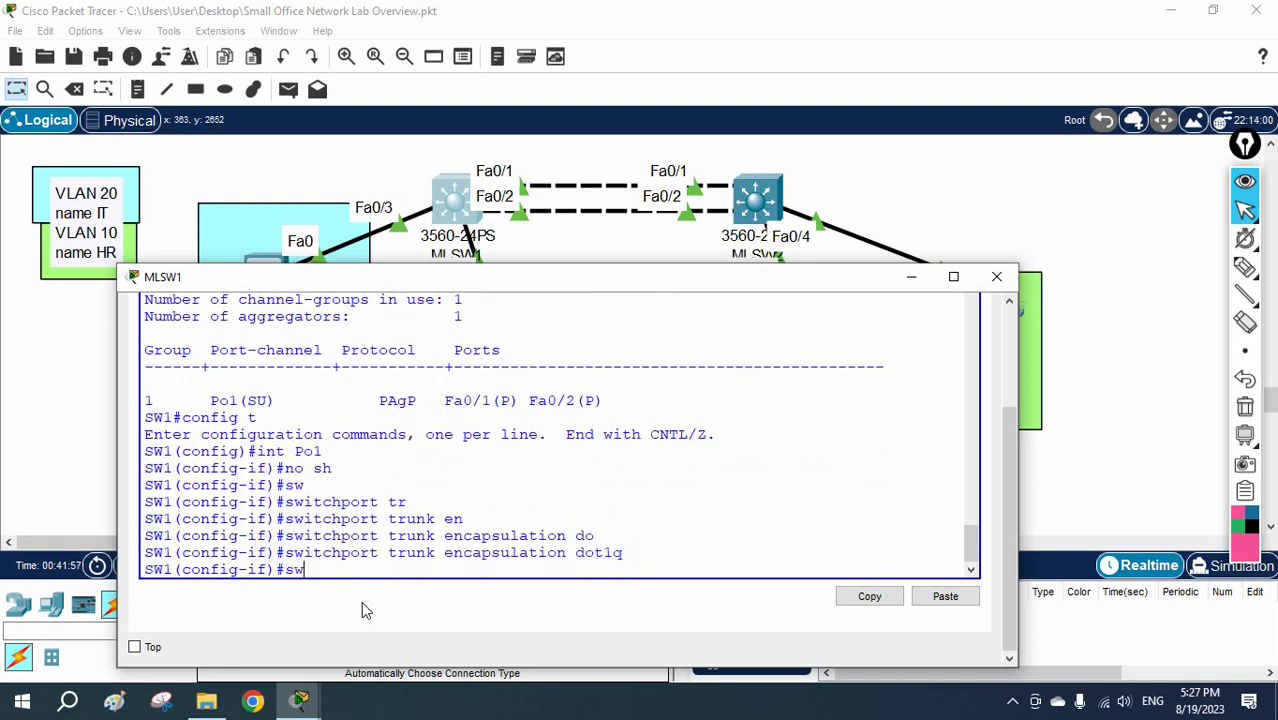
key("Tab")
type("mo")
key("Tab")
type("tr")
key("Tab")
key("Return")
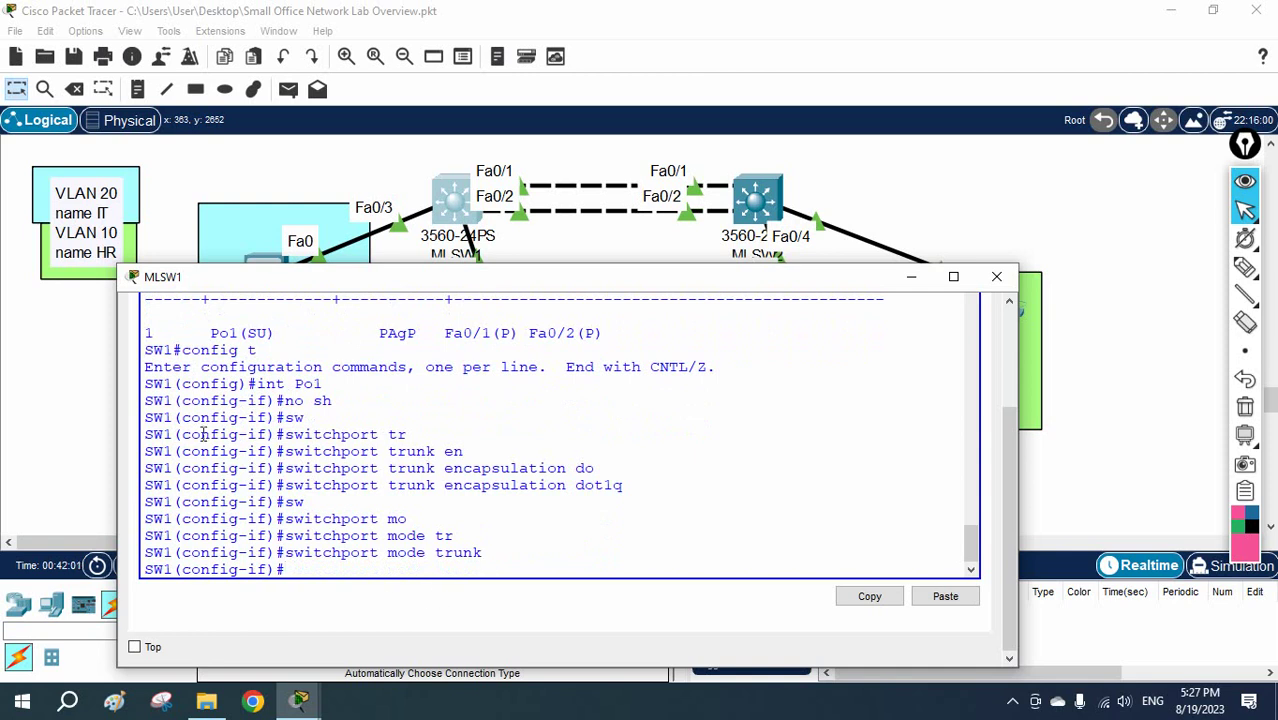
Step: On MLSW2, leave the interface-range configuration and open interface Po1 for configuration
left_click(757, 216)
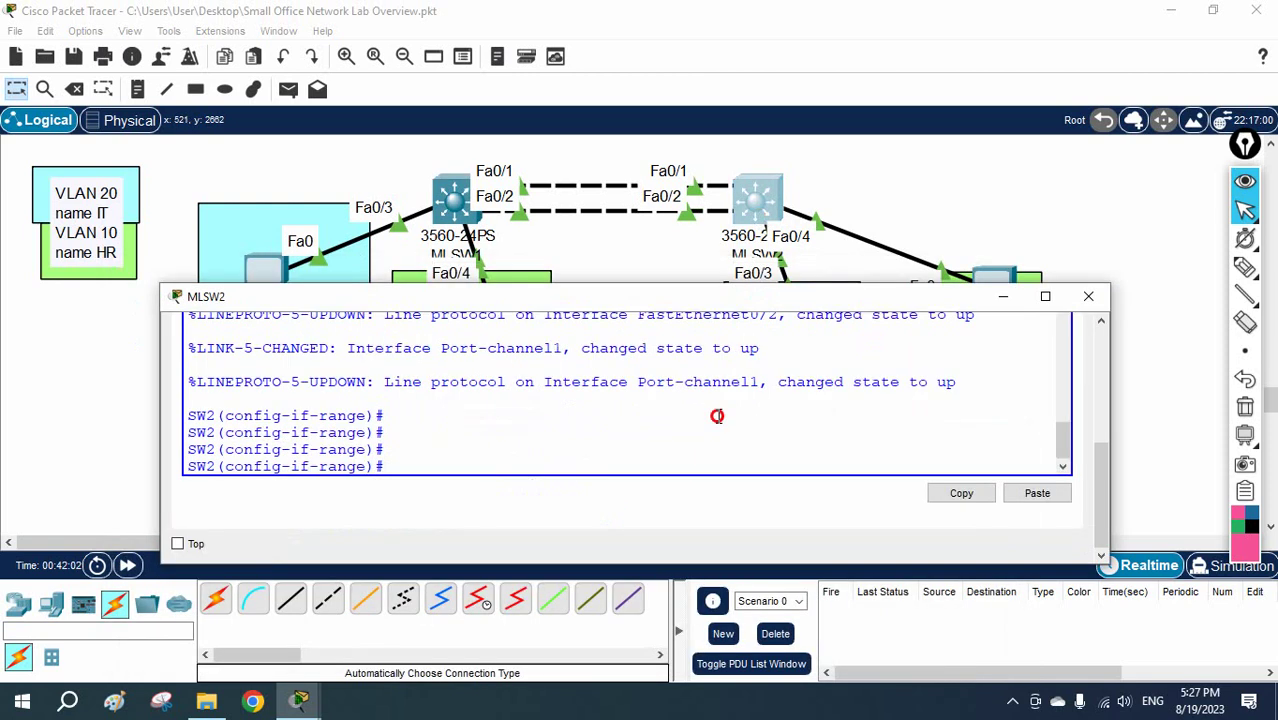
type("exti")
key("Return")
key("Return")
type("exit")
key("Return")
key("Return")
key("Return")
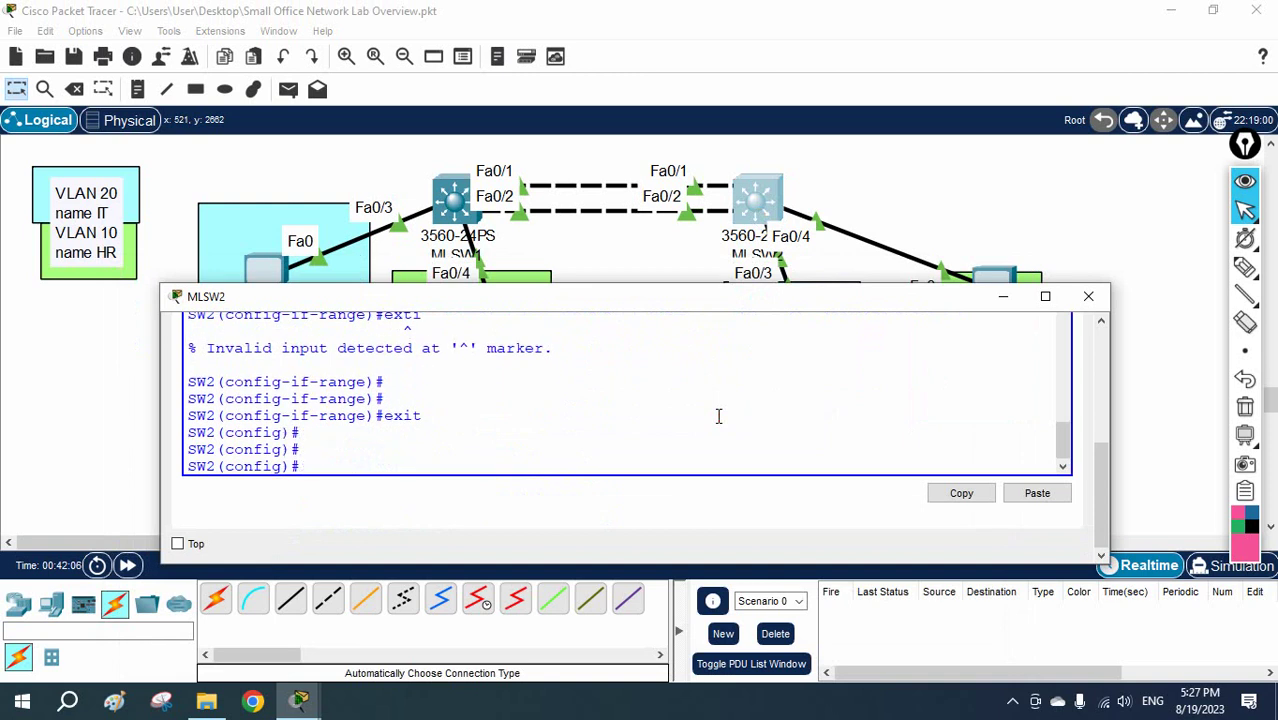
type("int")
right_click(719, 417)
left_click(756, 451)
key("Return")
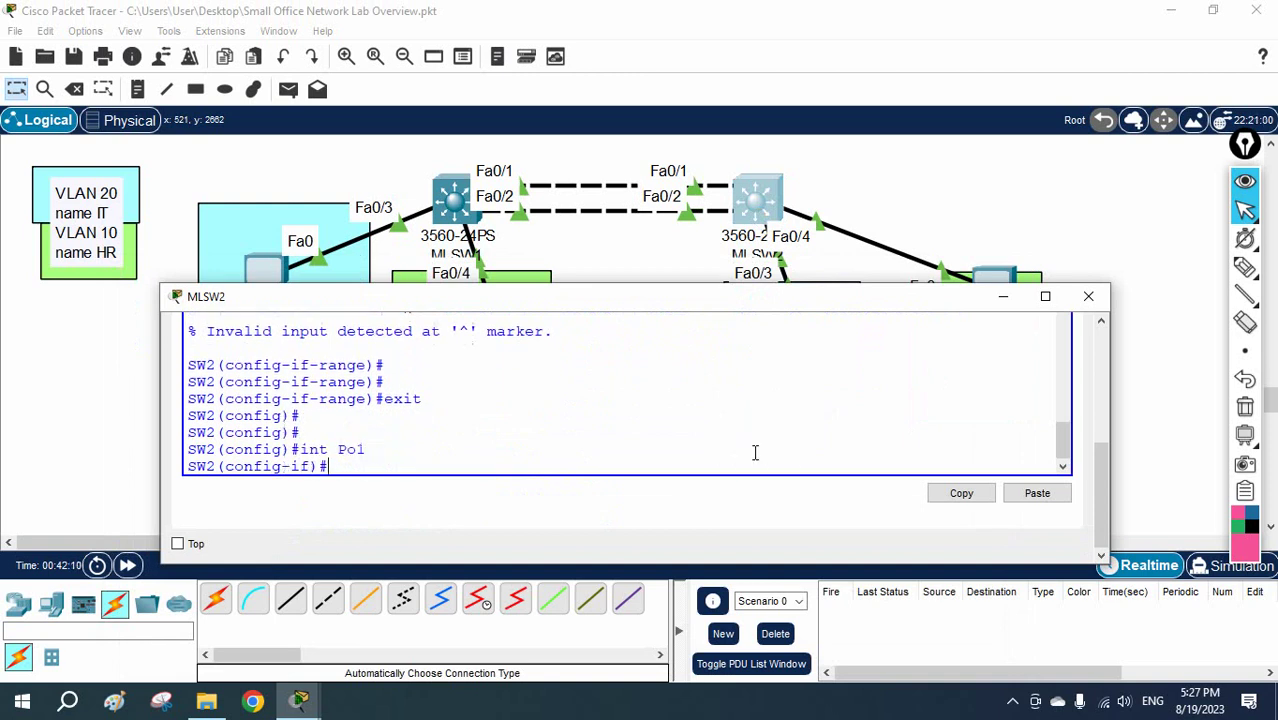
Step: Set the trunk encapsulation of MLSW2's Po1 interface to dot1q
type("sw")
key("Tab")
type("t")
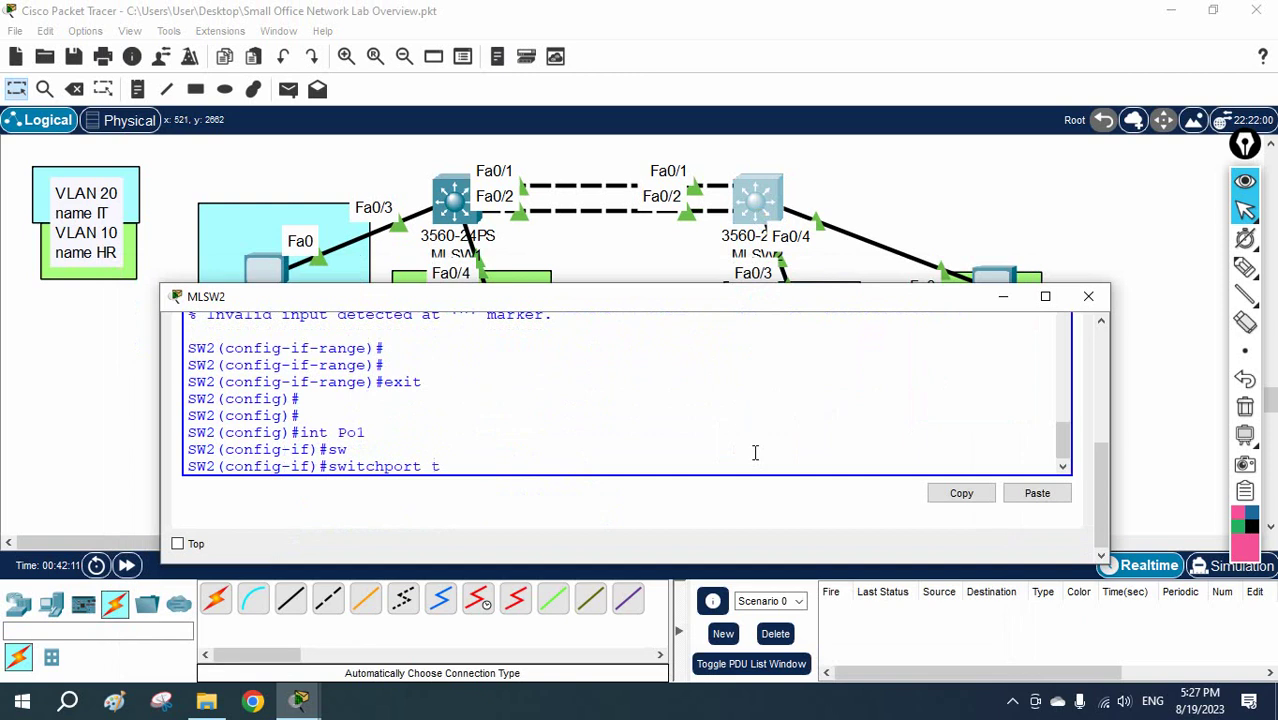
type("r")
key("Tab")
type("en")
key("Tab")
type("do")
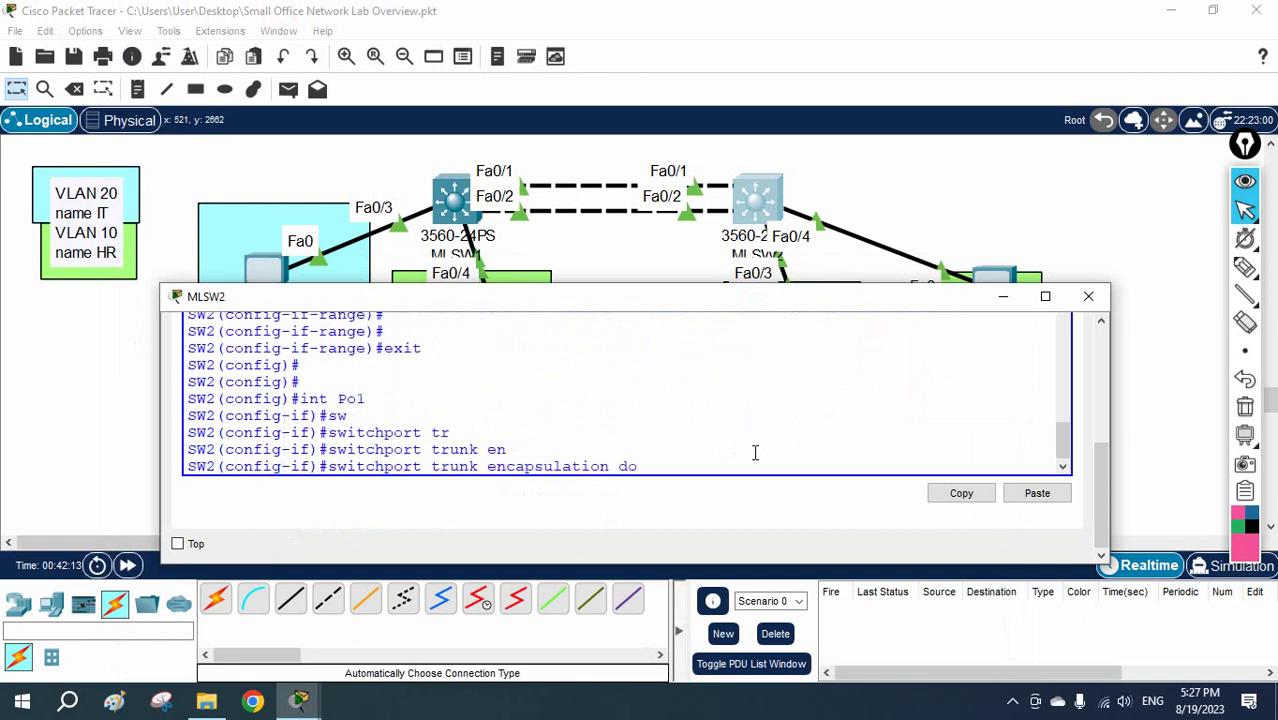
key("Tab")
key("Return")
Step: Set MLSW2's Po1 interface to switchport mode trunk and return to privileged EXEC mode
type("sw")
key("Tab")
type("mo")
key("Tab")
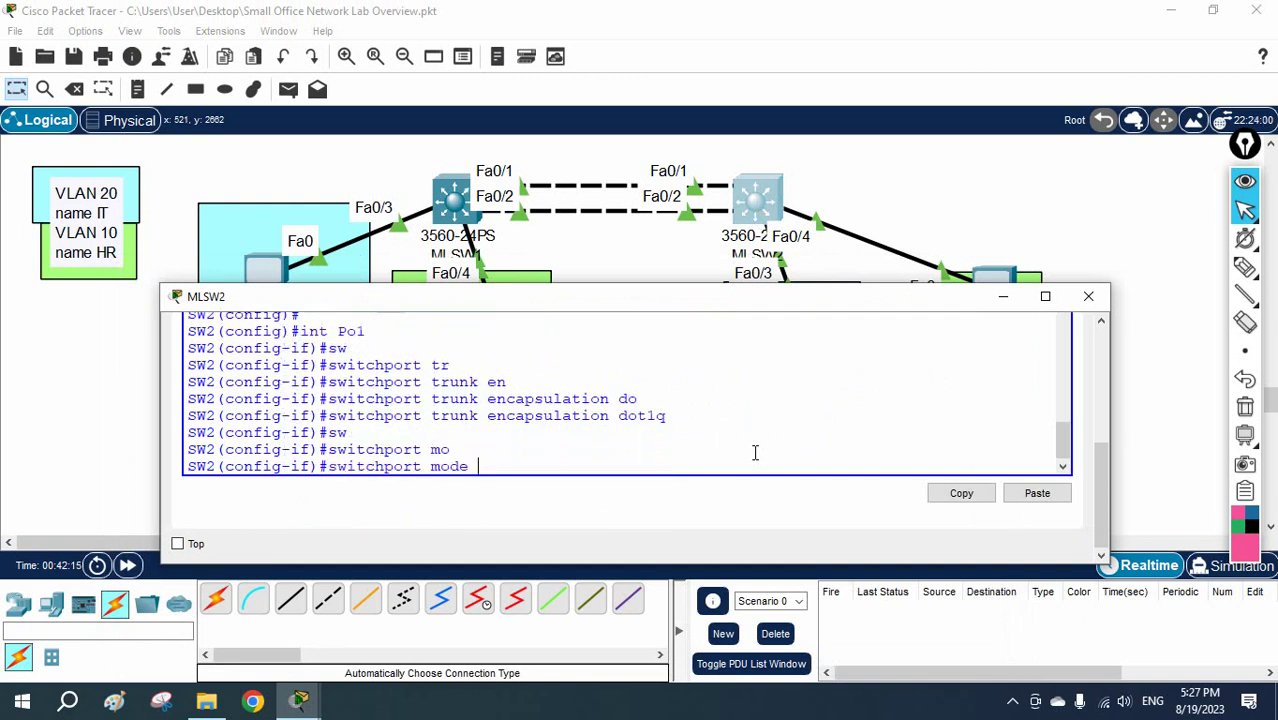
type("t")
key("Tab")
key("Return")
key("ctrl+z")
key("Return")
key("Return")
key("Return")
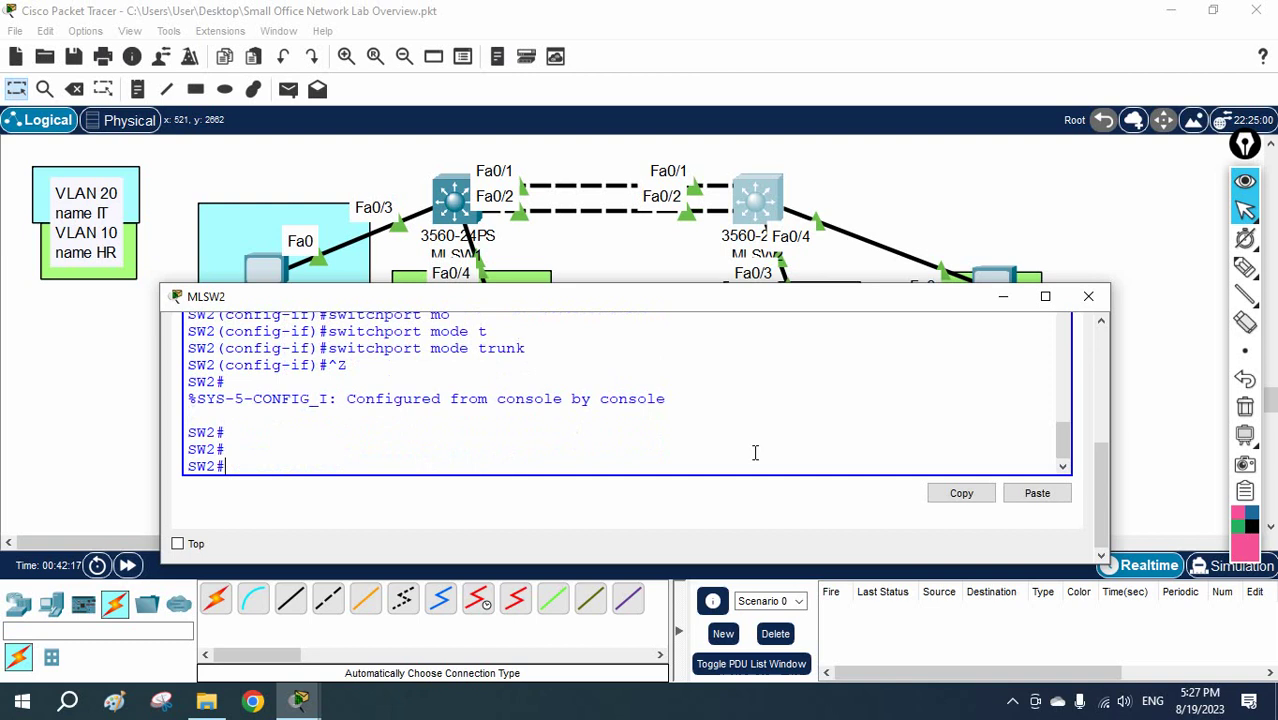
type("sh ")
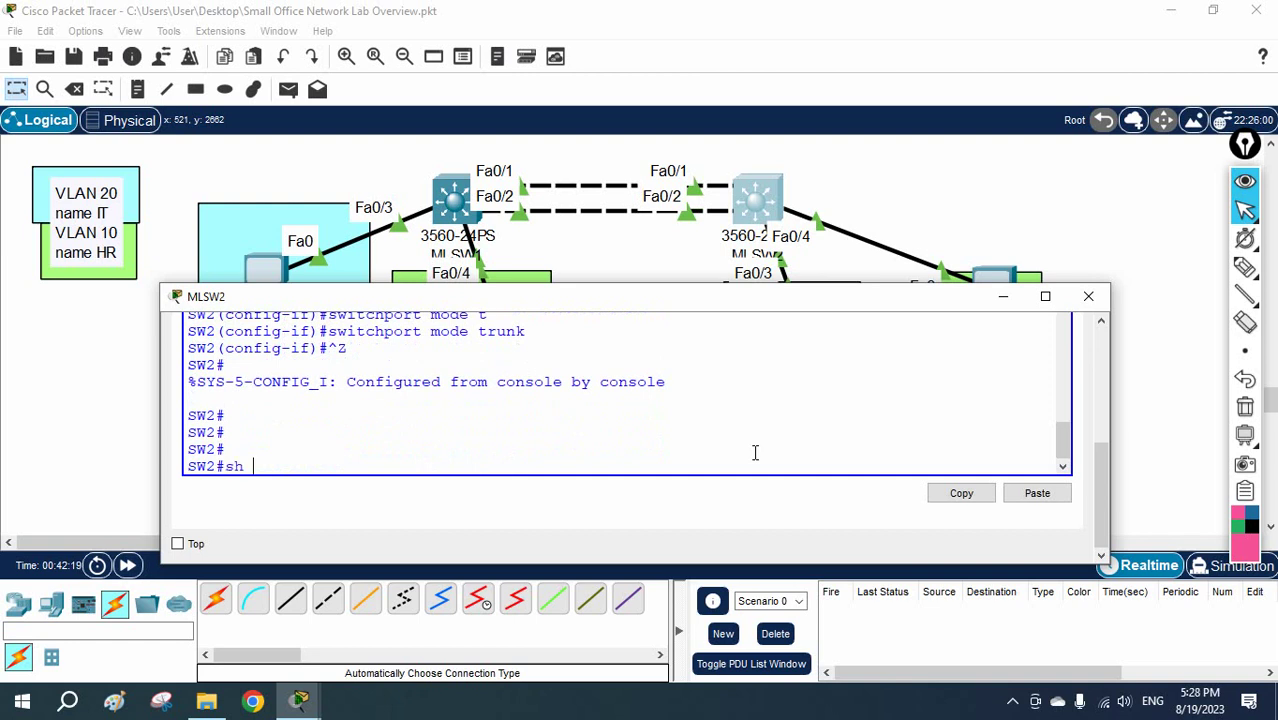
type("int tu")
key("Tab")
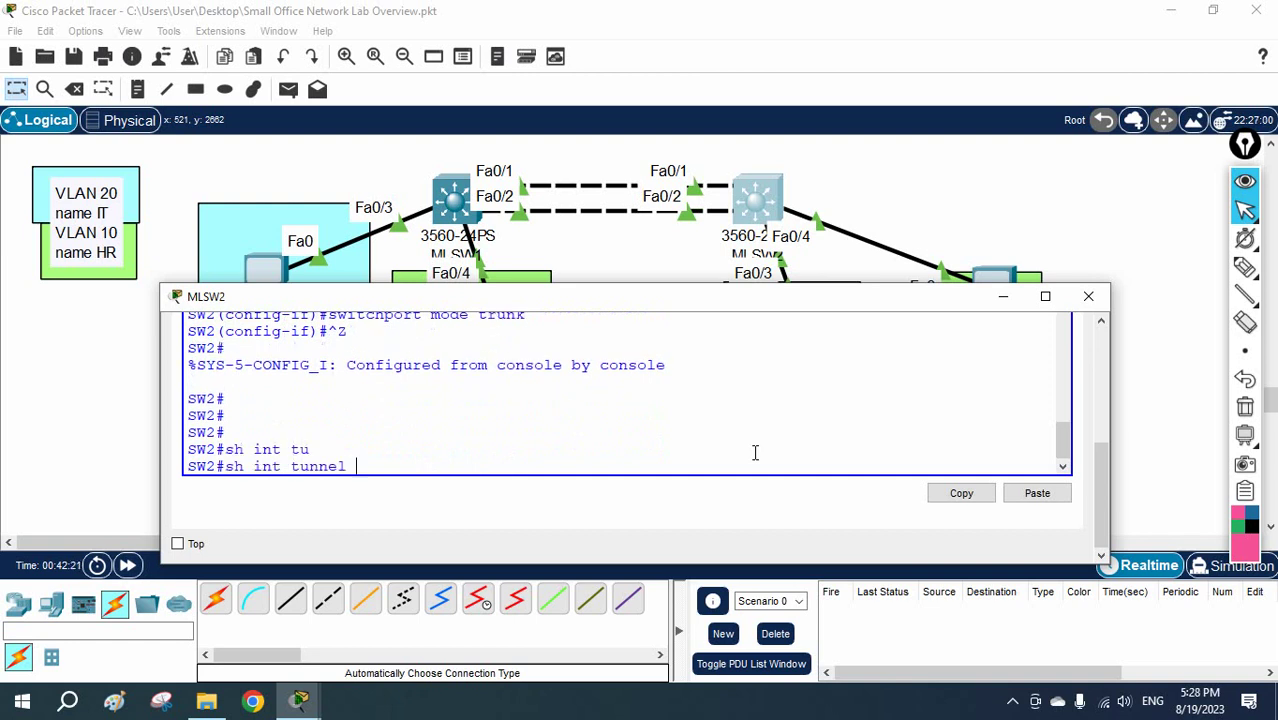
key("Return")
Step: Display MLSW2's interface trunk status and enlarge the console window to examine the Po1 row
type("sh in")
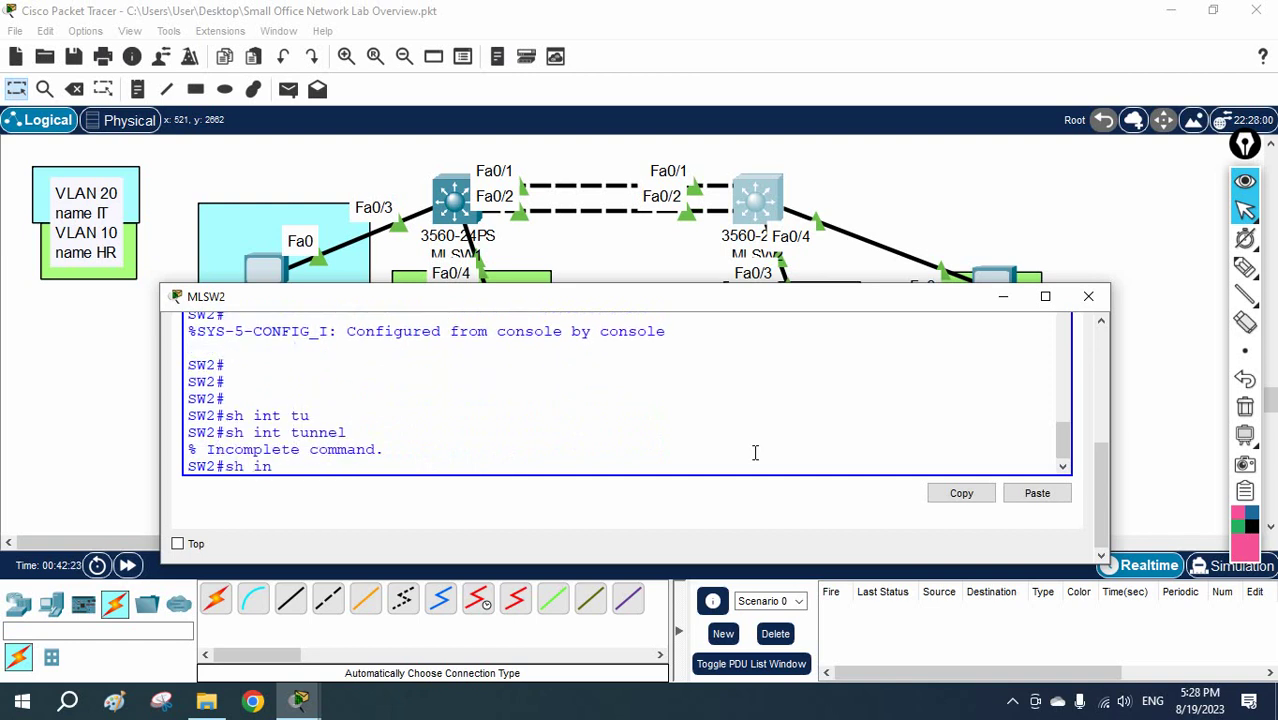
type("t tr")
key("Tab")
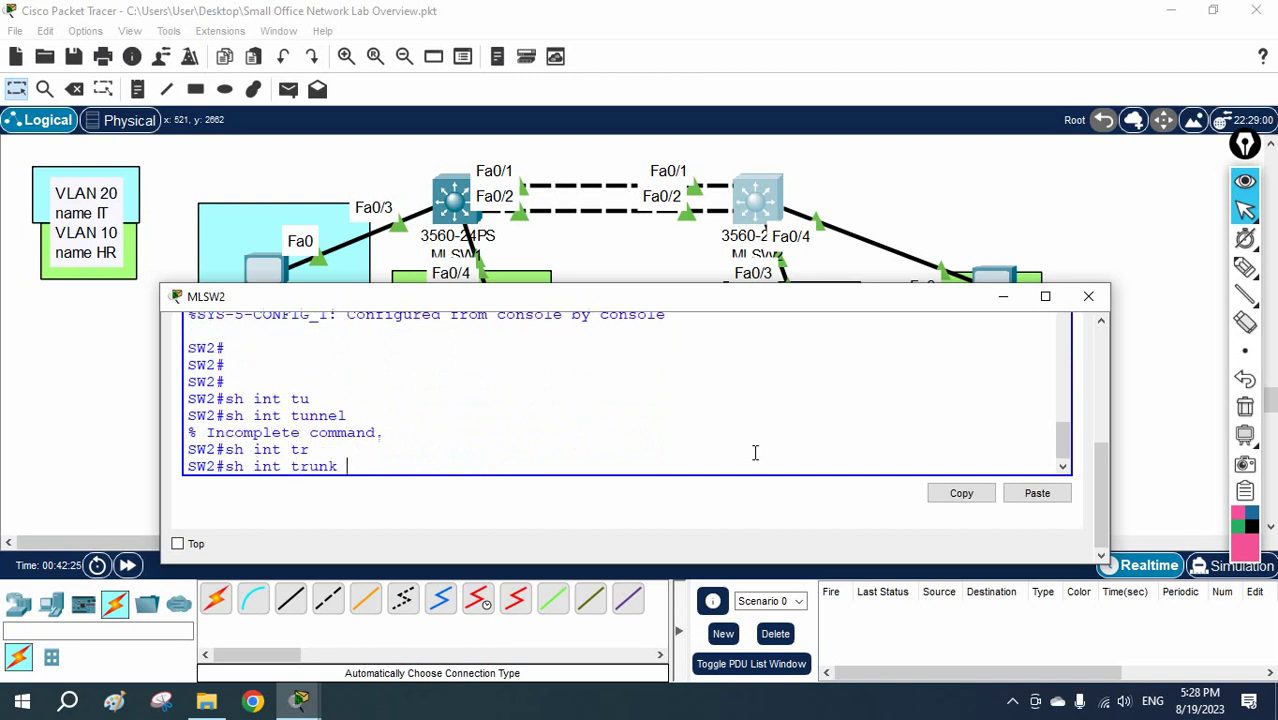
key("Return")
scroll(755, 453, "up", 2)
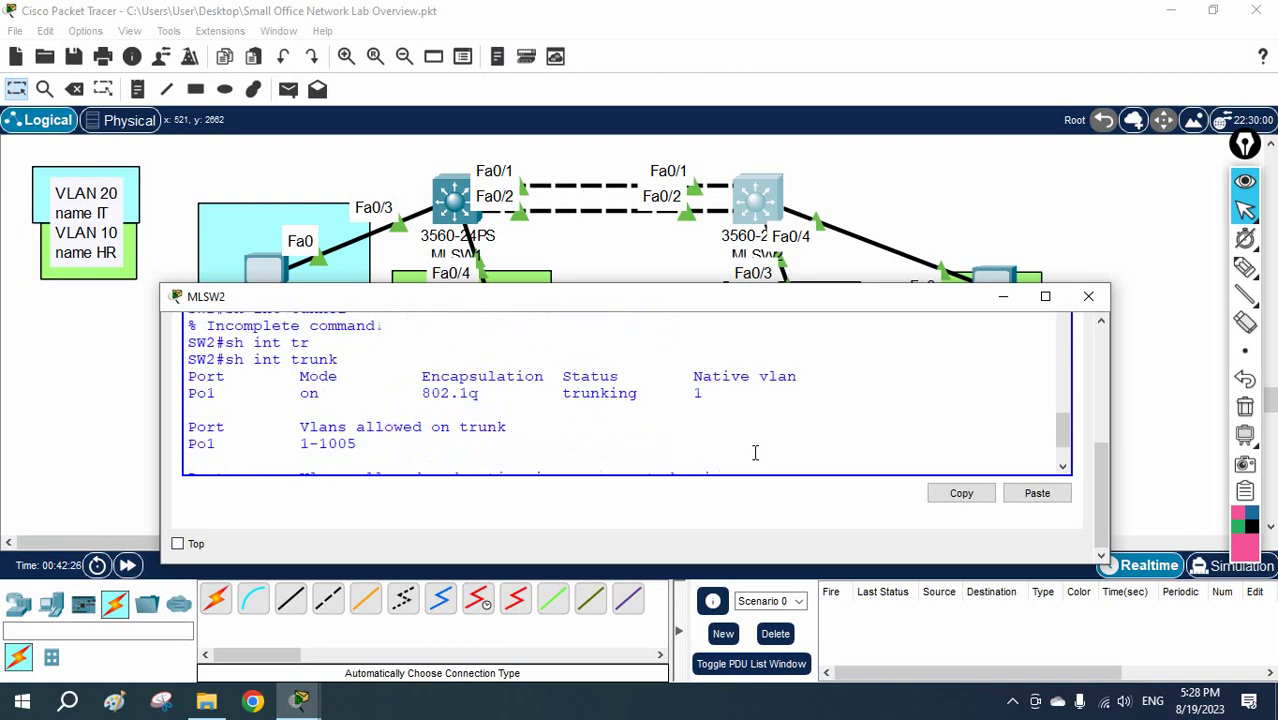
left_click_drag(539, 565, 548, 641)
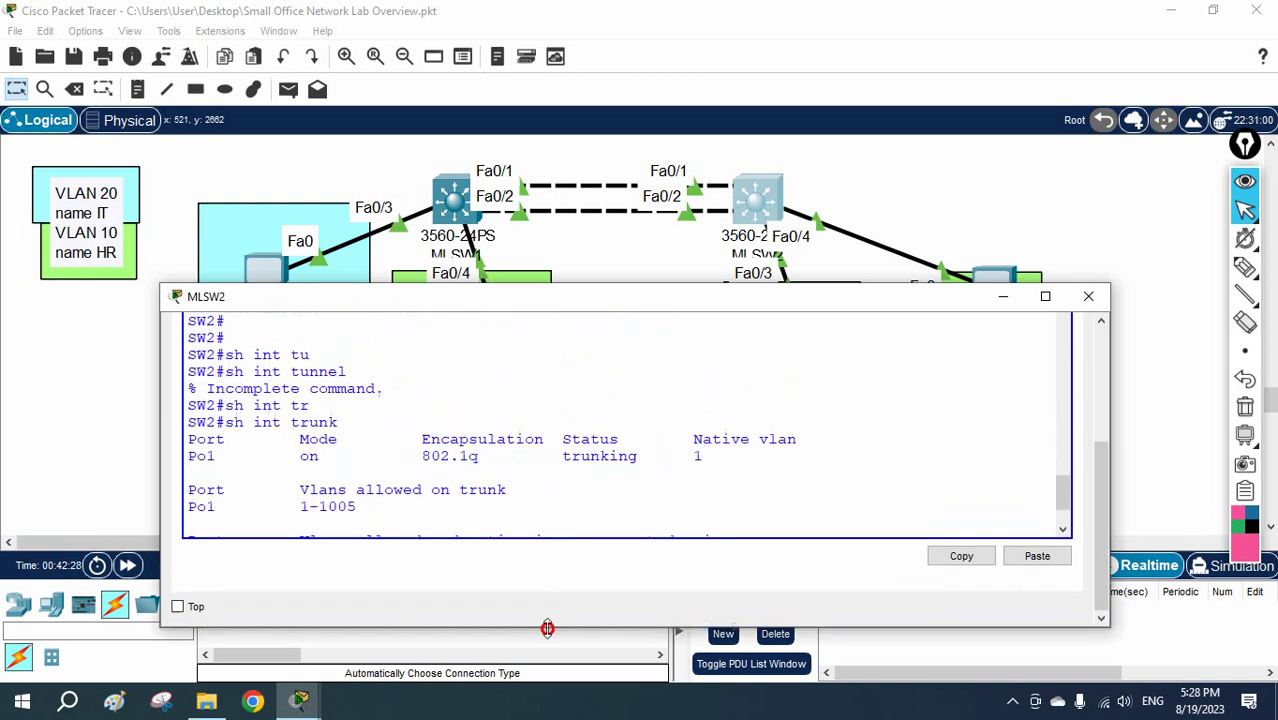
left_click_drag(224, 486, 186, 488)
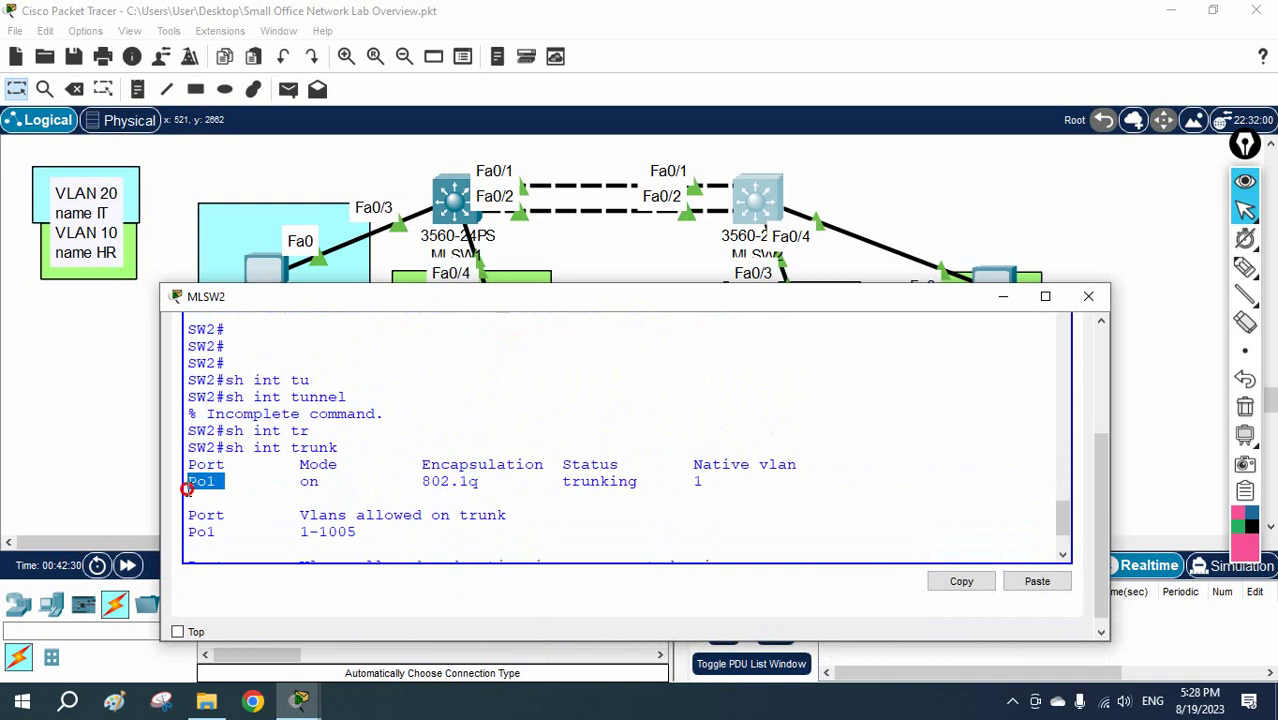
Step: Move the MLSW2 window clear and compare the Po1 trunk entry with the commands entered earlier
left_click_drag(385, 304, 396, 275)
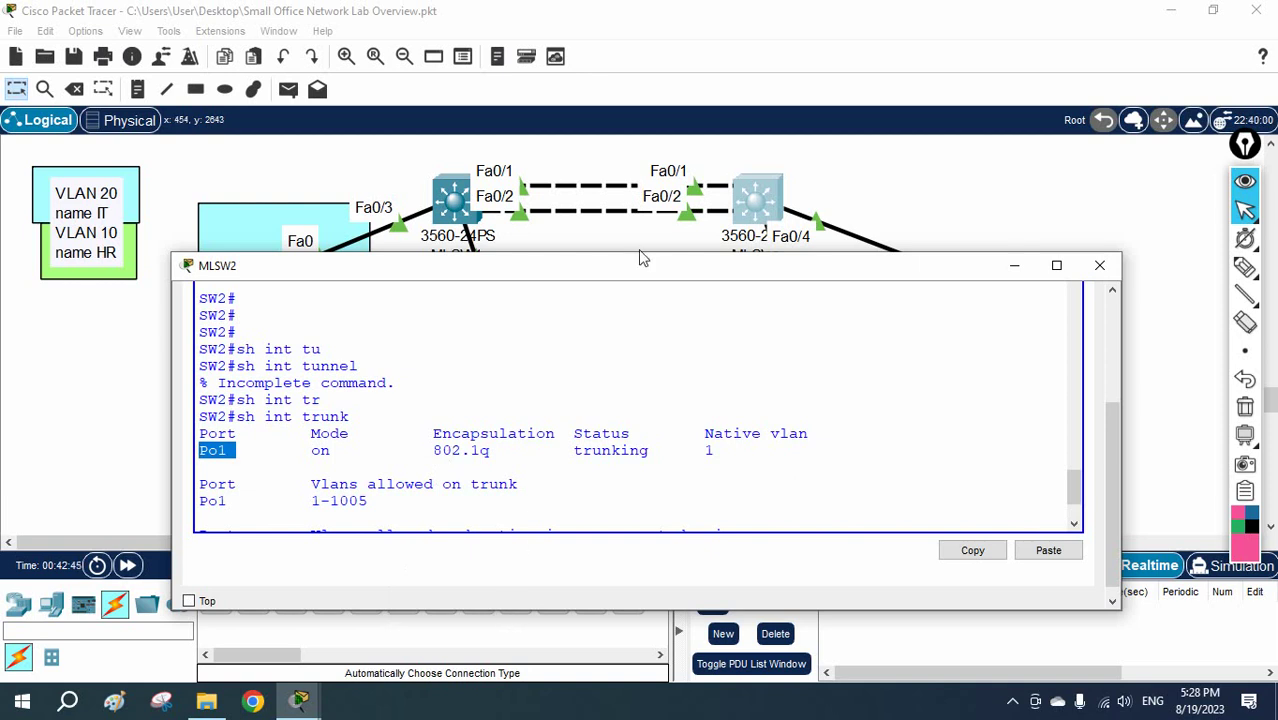
left_click_drag(637, 254, 664, 180)
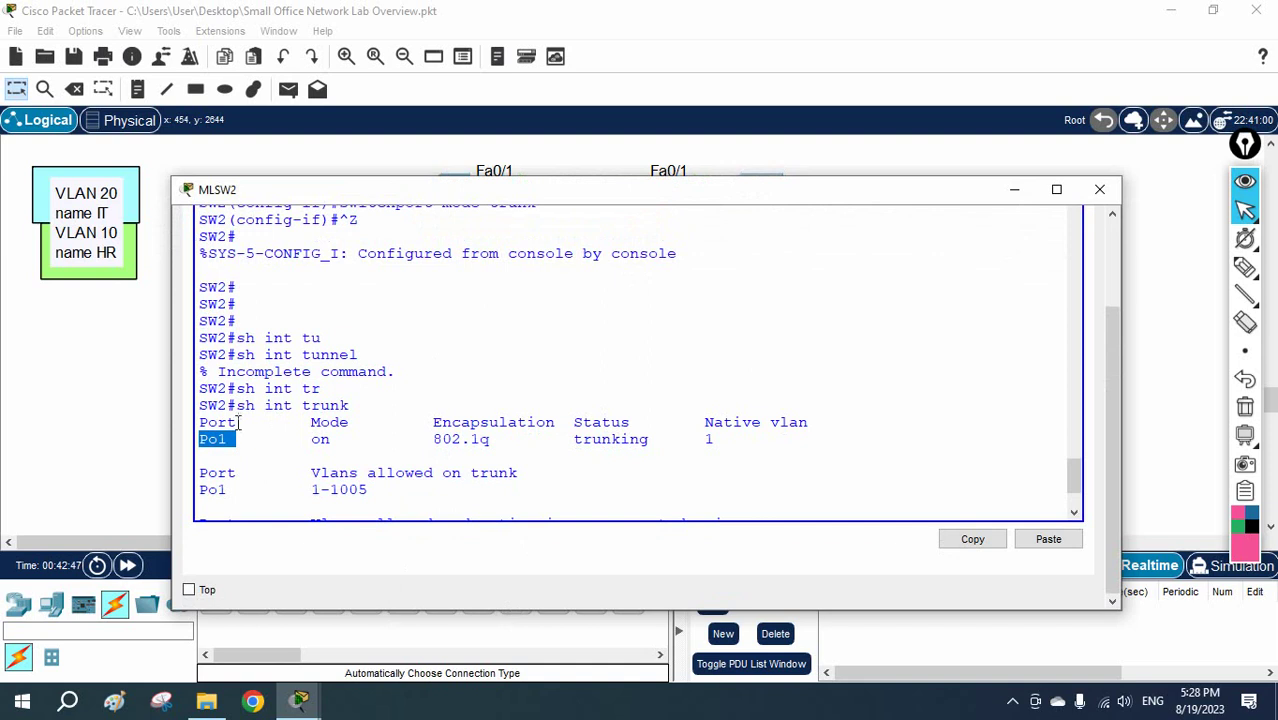
left_click(246, 410)
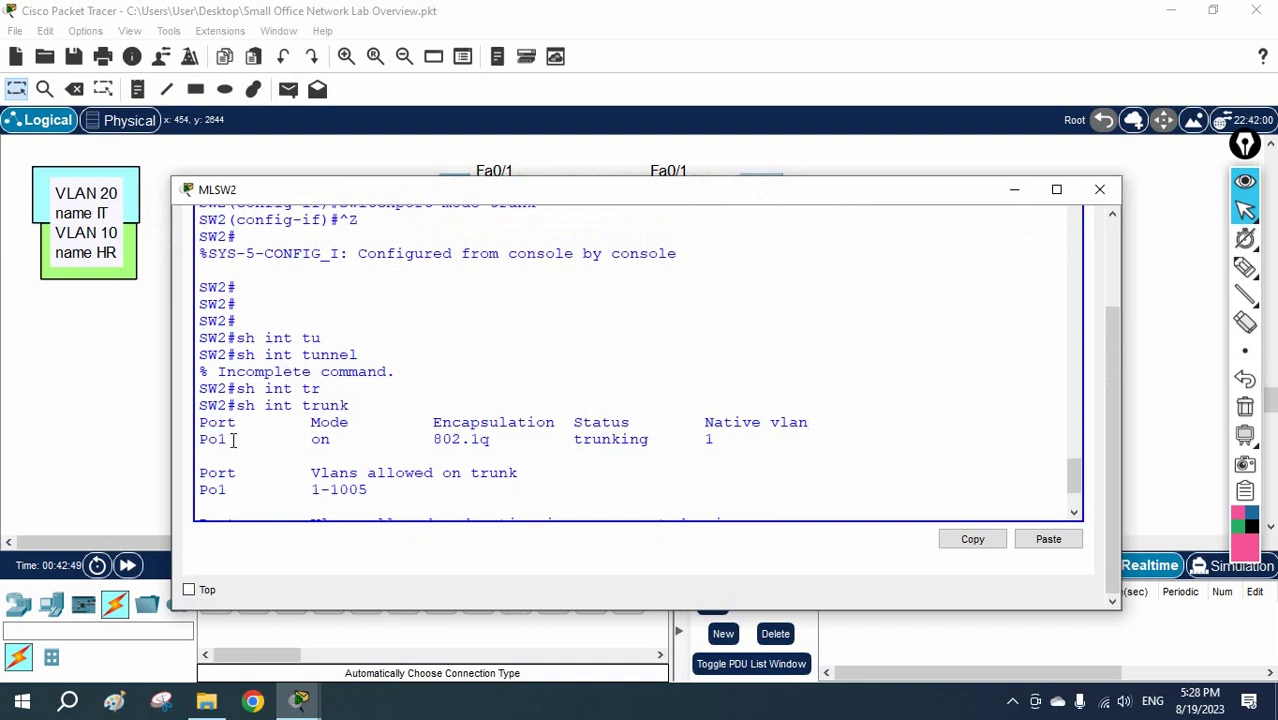
left_click_drag(233, 440, 200, 438)
scroll(254, 437, "up", 6)
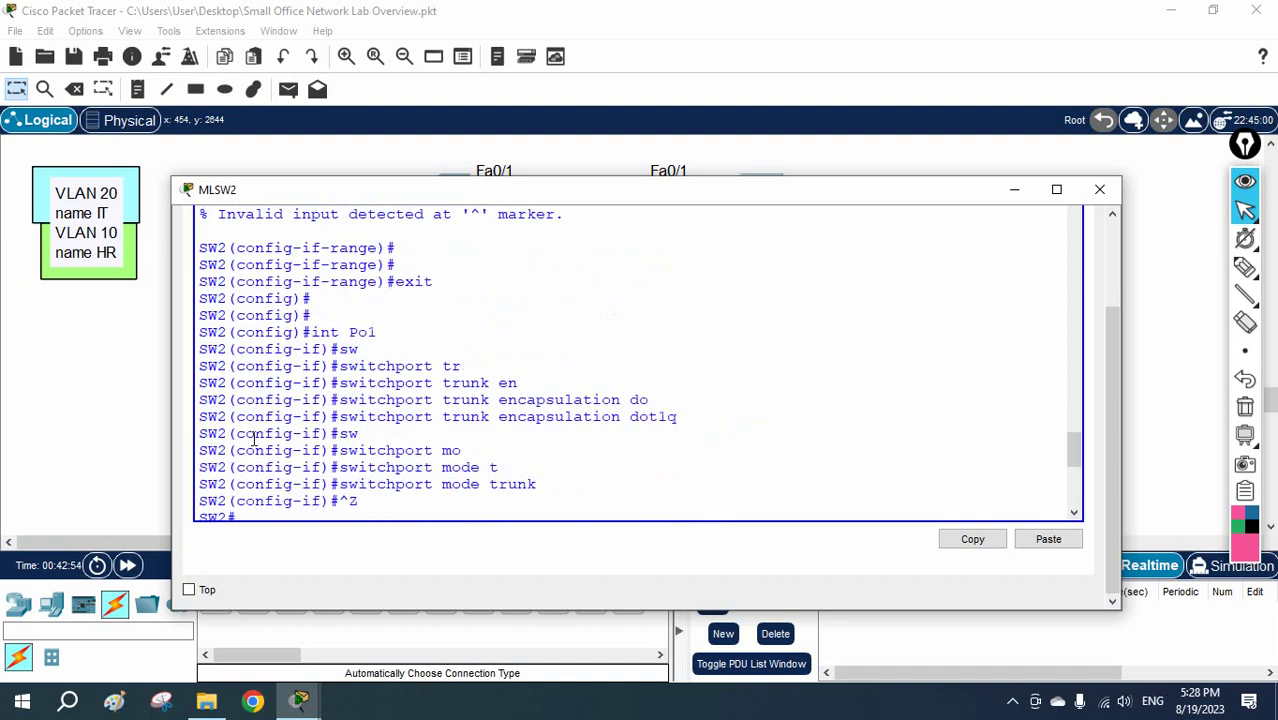
scroll(254, 437, "up", 12)
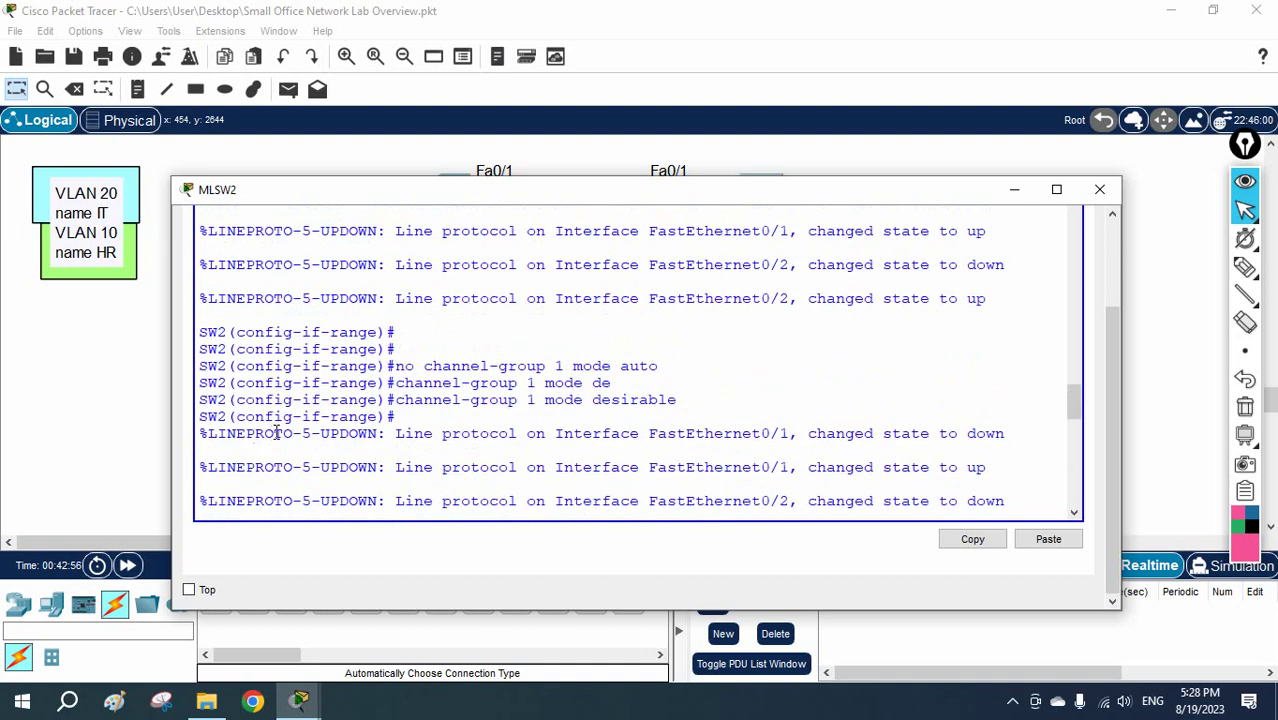
scroll(276, 432, "down", 18)
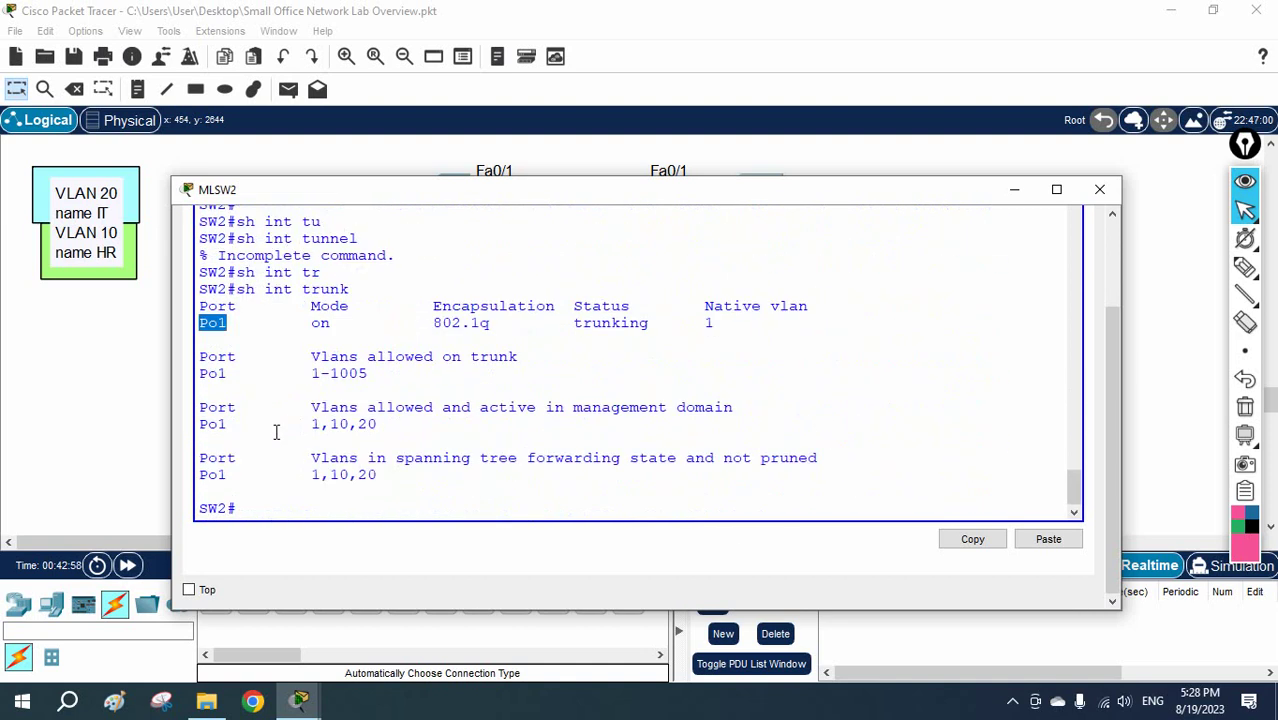
Step: Show the EtherChannel summary on MLSW2 and examine the port-channel, protocol and member ports of group 1
type("sh eth")
key("Tab")
type("s")
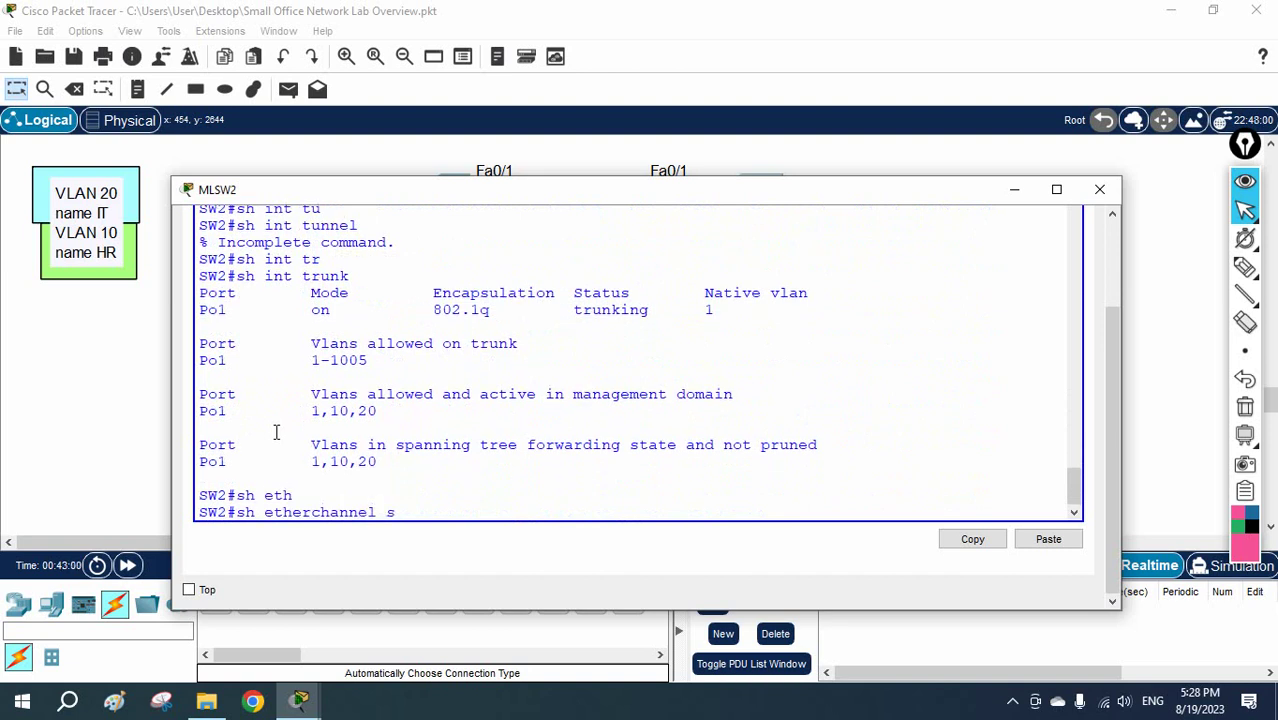
key("Tab")
key("Return")
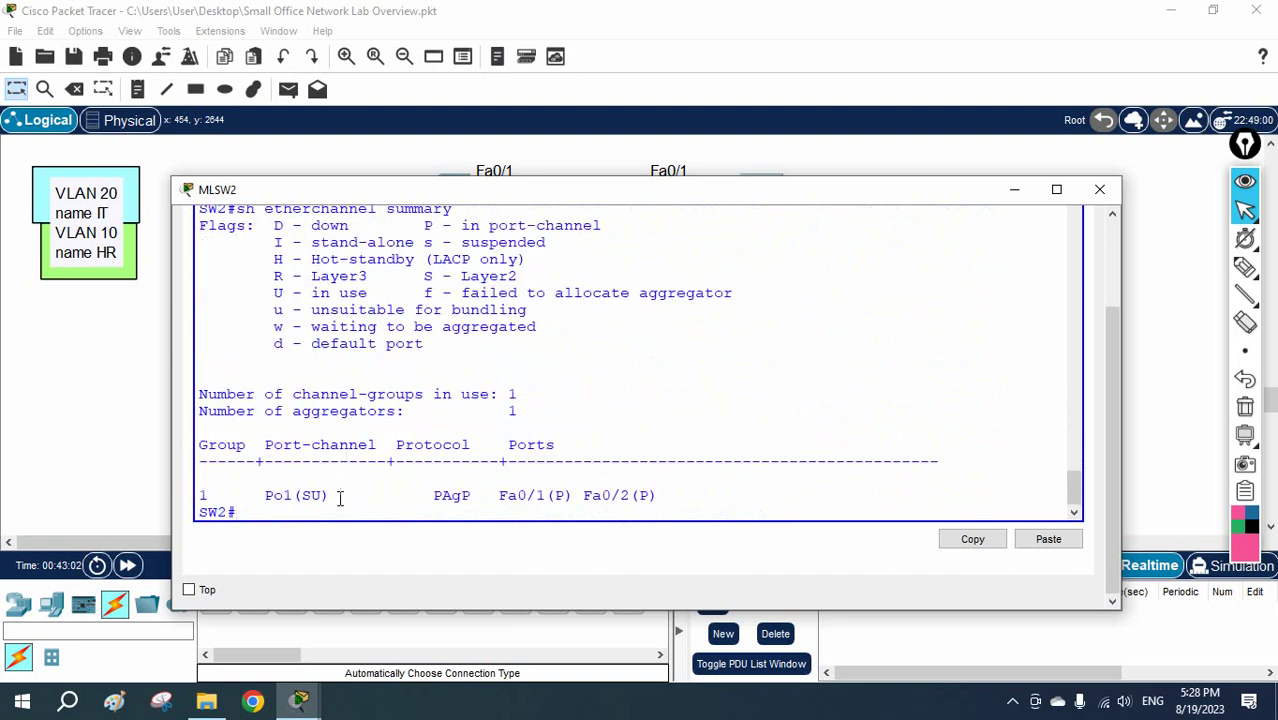
left_click_drag(339, 497, 266, 495)
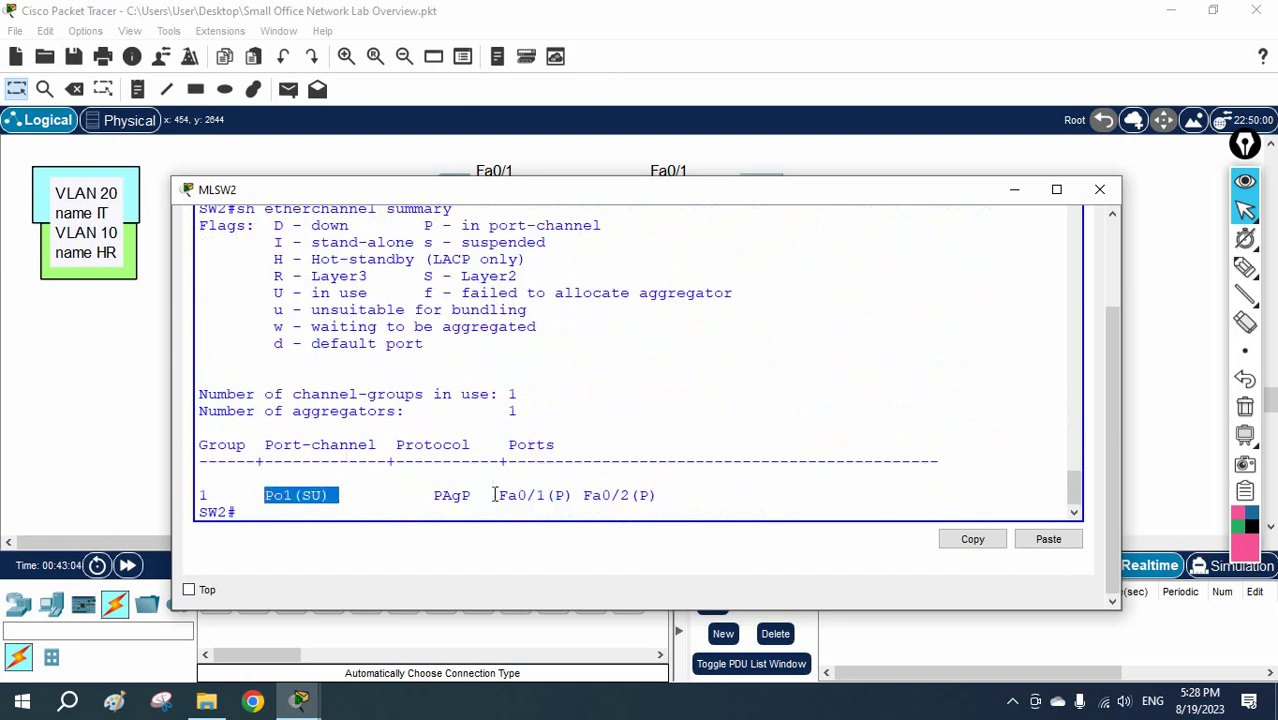
left_click_drag(498, 495, 652, 495)
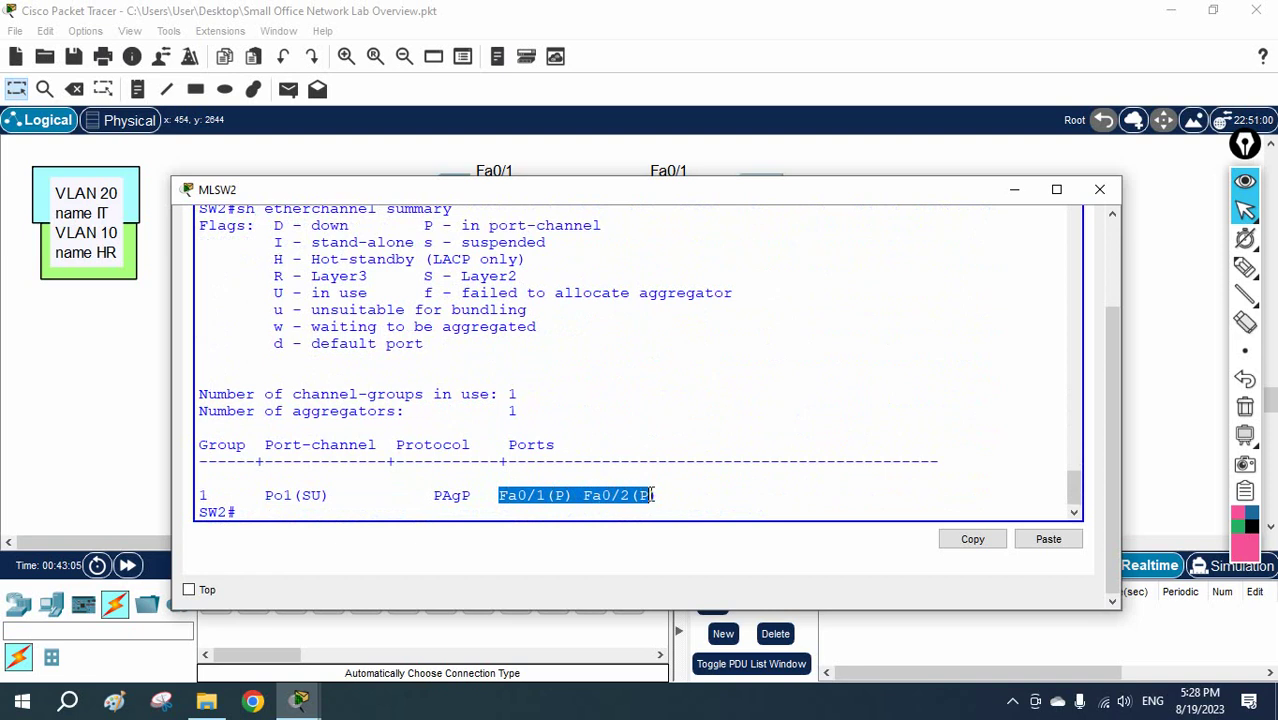
left_click_drag(338, 497, 263, 493)
left_click_drag(470, 495, 432, 495)
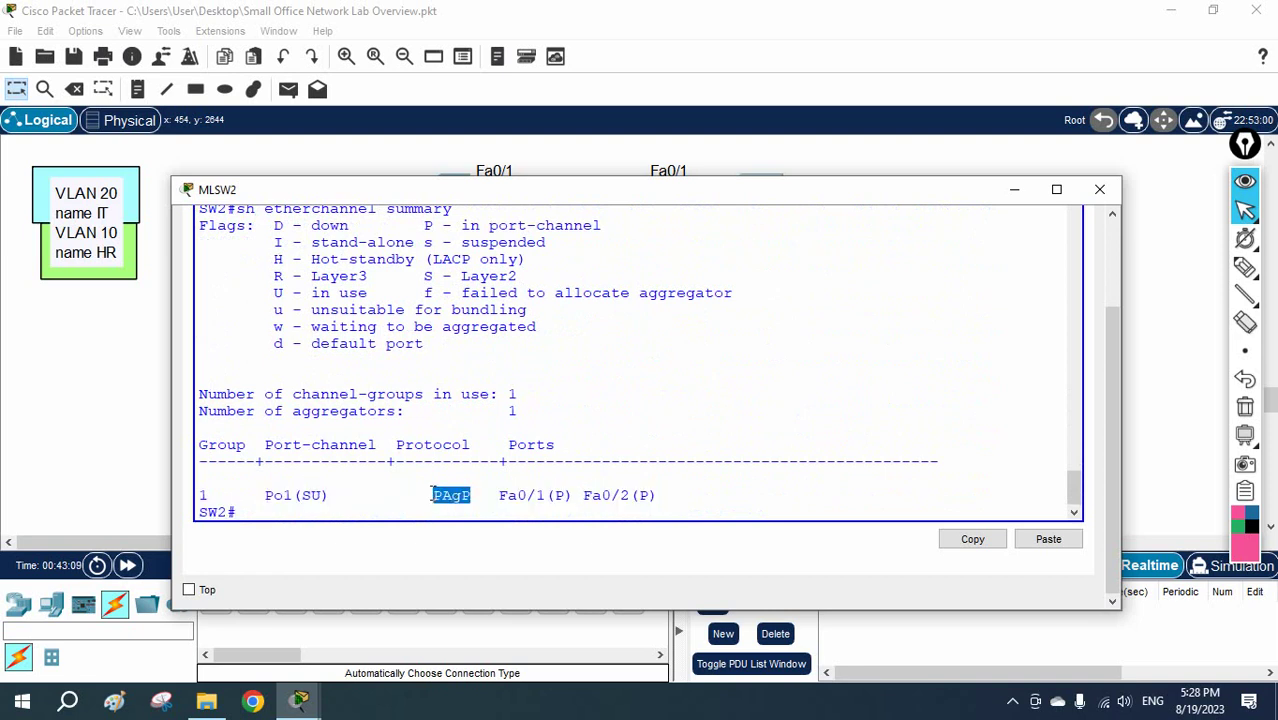
left_click_drag(266, 495, 335, 495)
Step: Go back to the trunk output and examine Po1's allowed VLANs and its spanning-tree forwarding VLANs
scroll(300, 488, "up", 6)
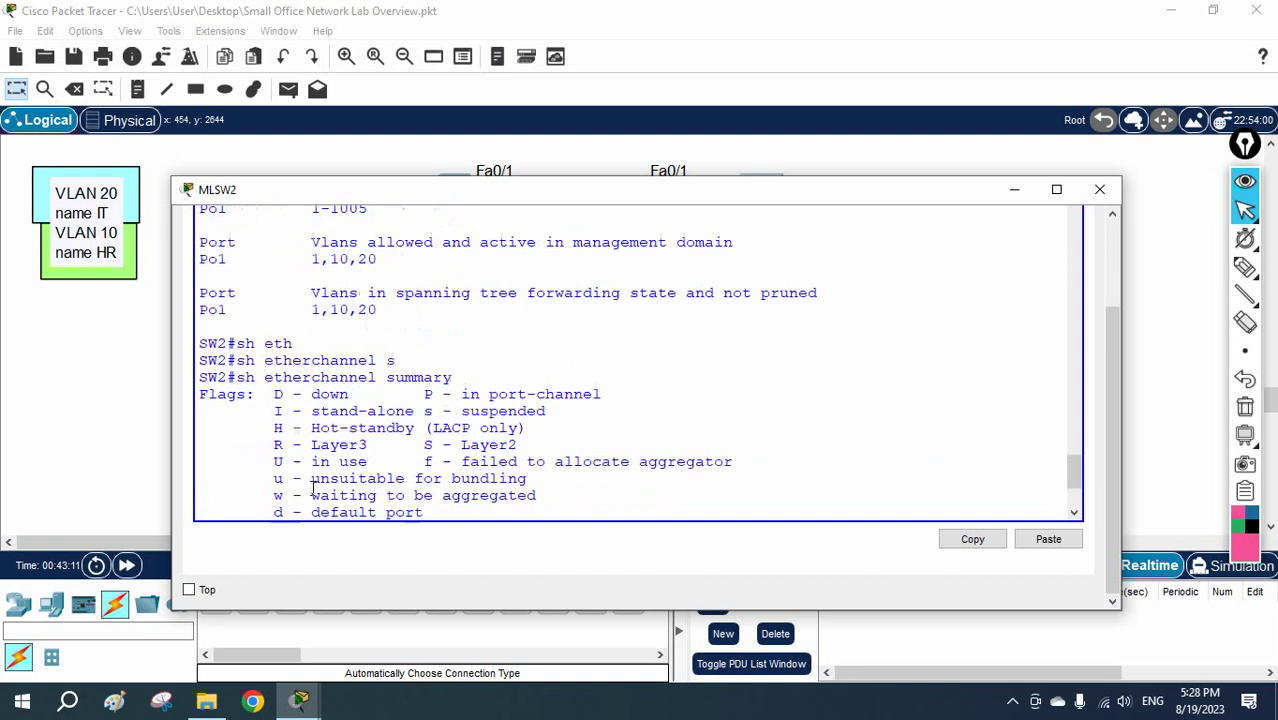
scroll(240, 345, "up", 1)
left_click_drag(240, 328, 199, 328)
left_click_drag(319, 380, 369, 378)
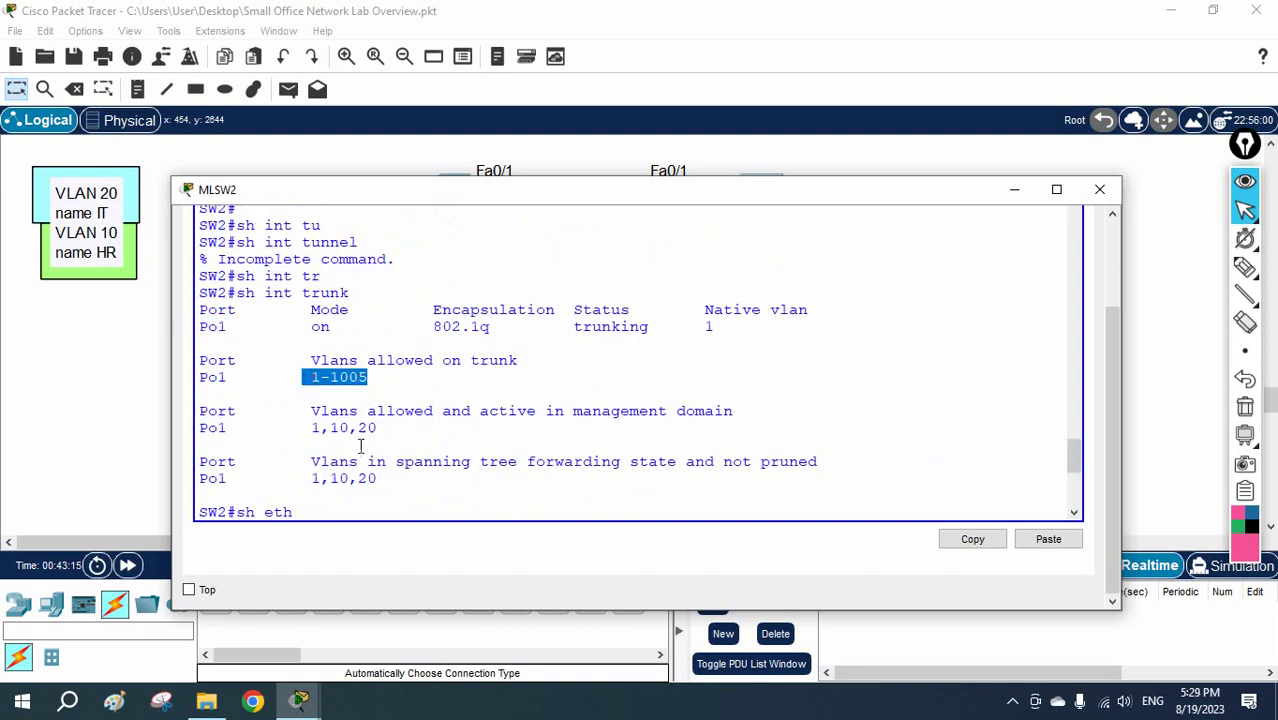
left_click_drag(383, 481, 305, 482)
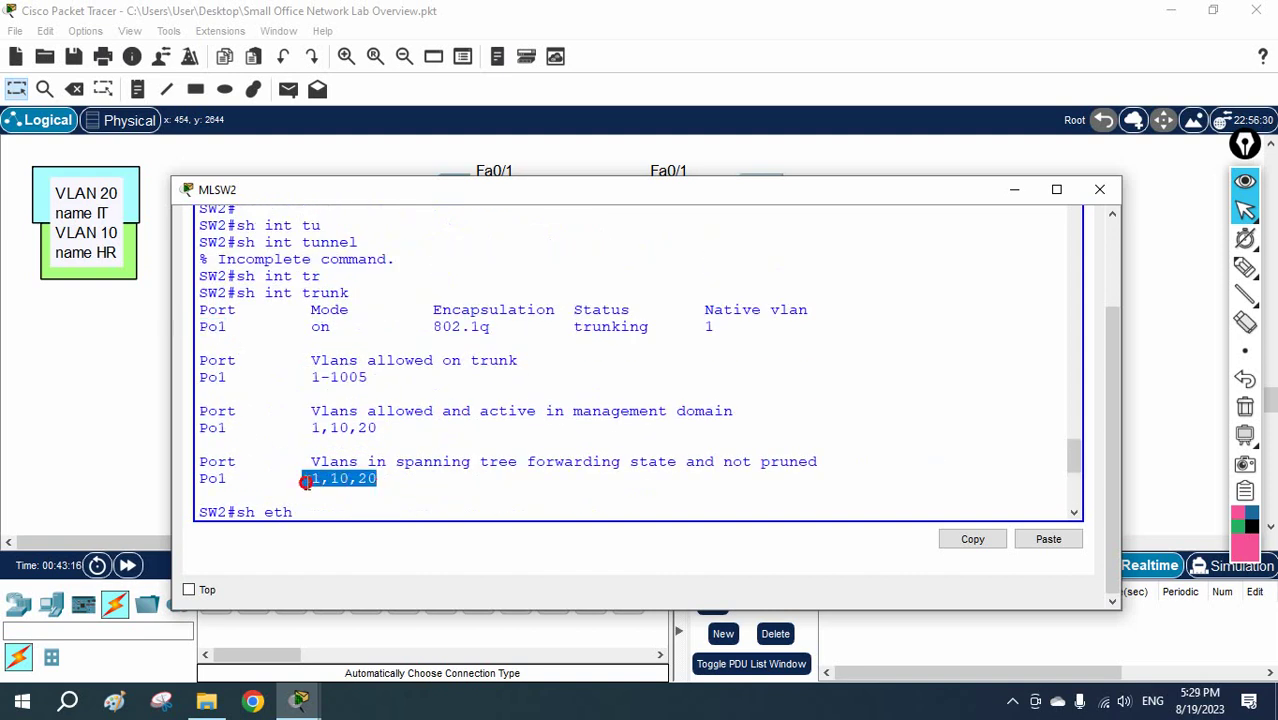
Step: Run the EtherChannel summary command on MLSW2 again
left_click(582, 369)
type("sh eth")
key("Tab")
type("s")
key("Tab")
key("Return")
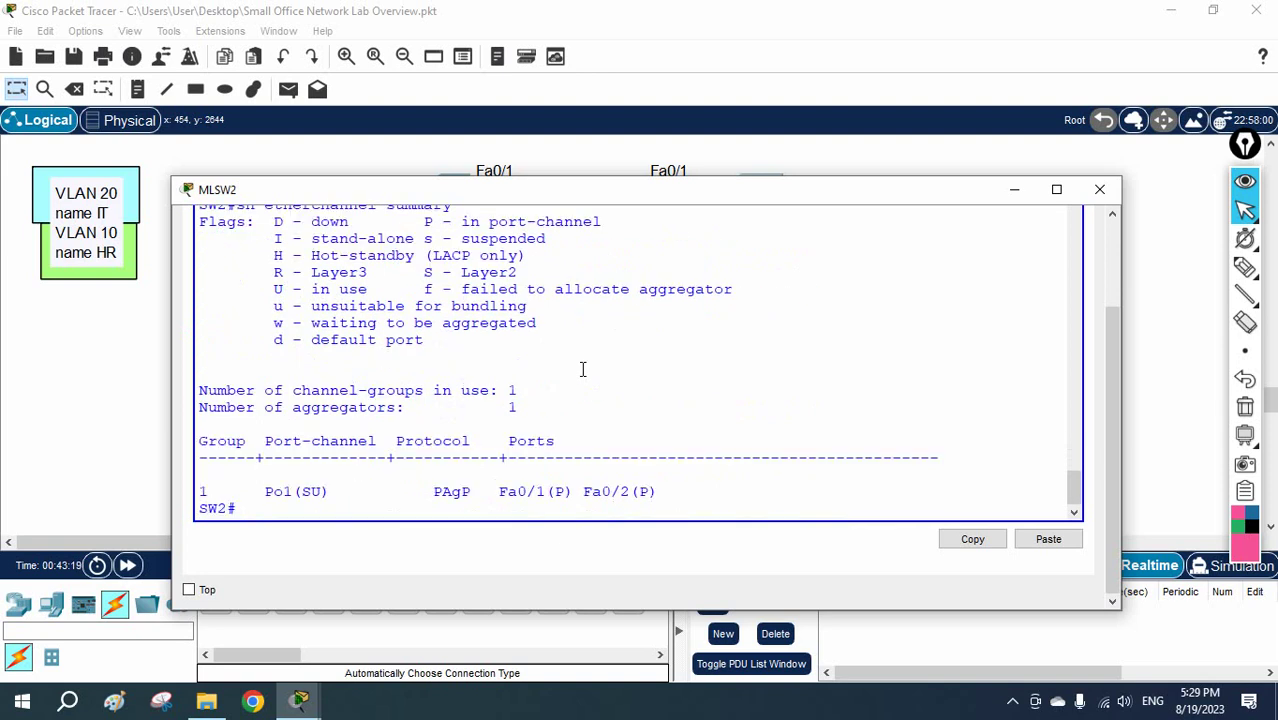
Step: Review MLSW2's earlier f0/1-2 range commands for trunking, PAgP and channel-group 1, and move the console window to uncover the switch links
scroll(582, 369, "up", 15)
scroll(582, 369, "up", 9)
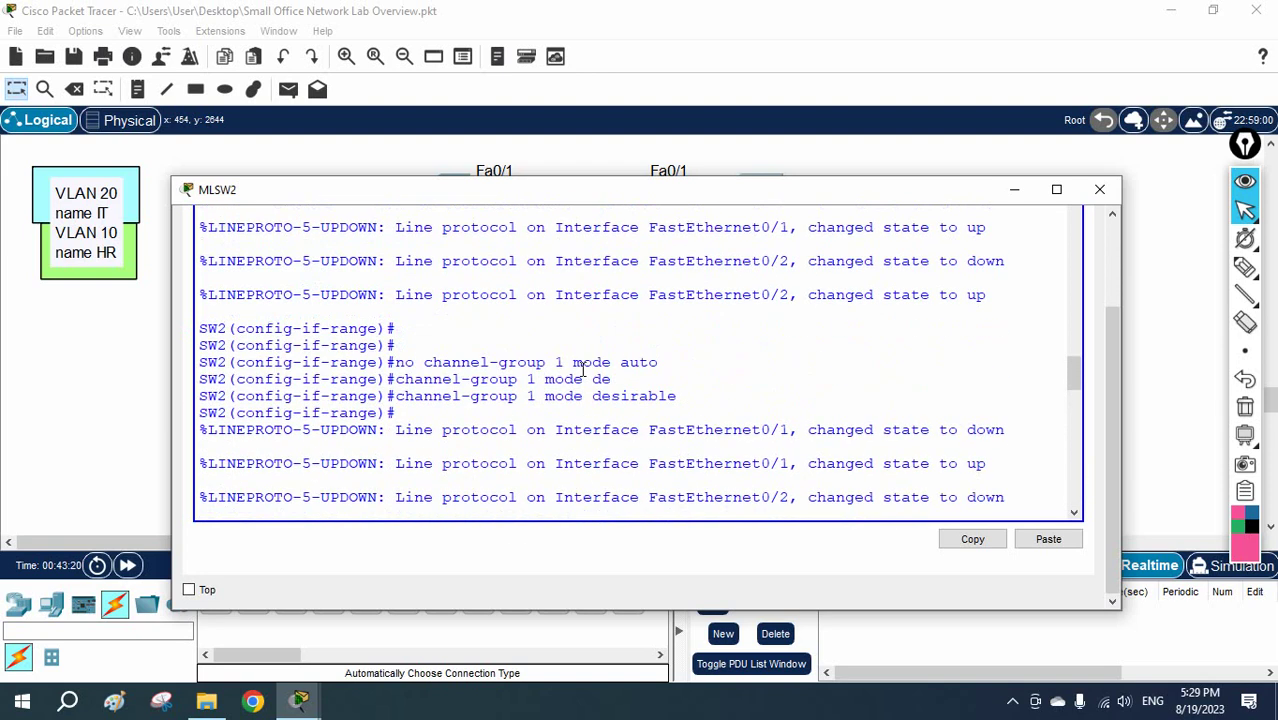
scroll(582, 369, "up", 5)
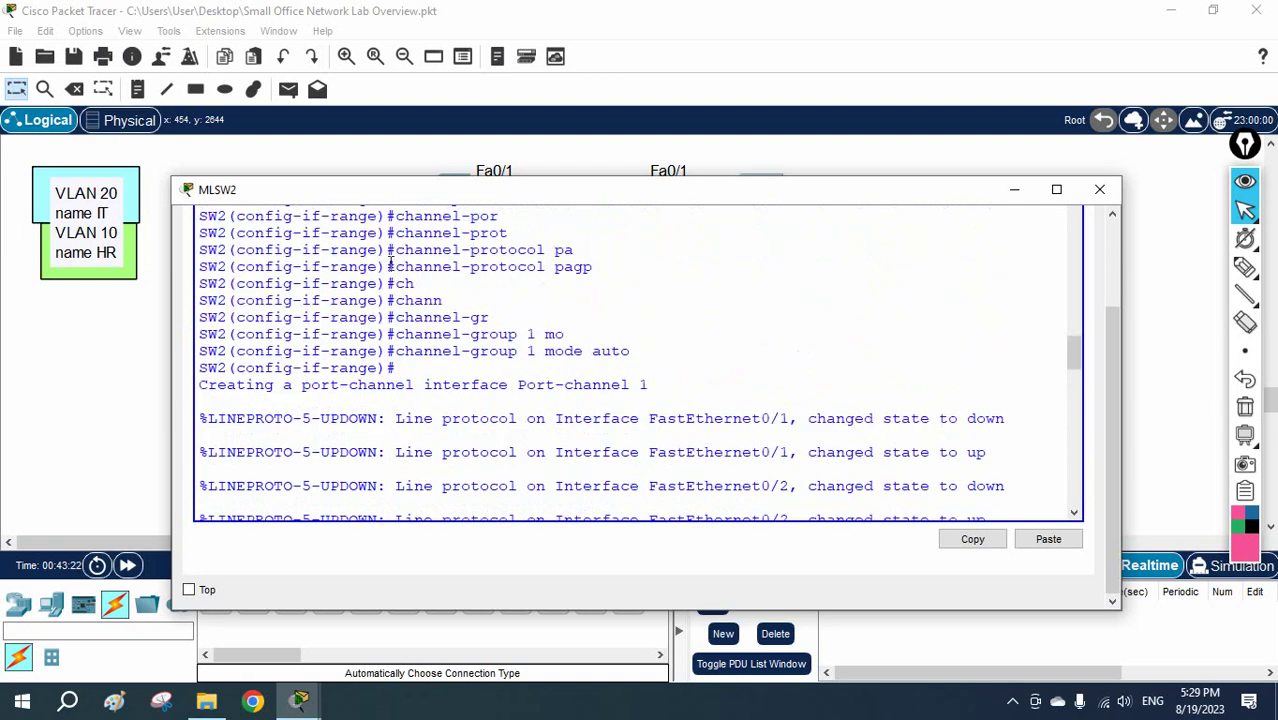
scroll(450, 292, "up", 3)
scroll(450, 292, "up", 2)
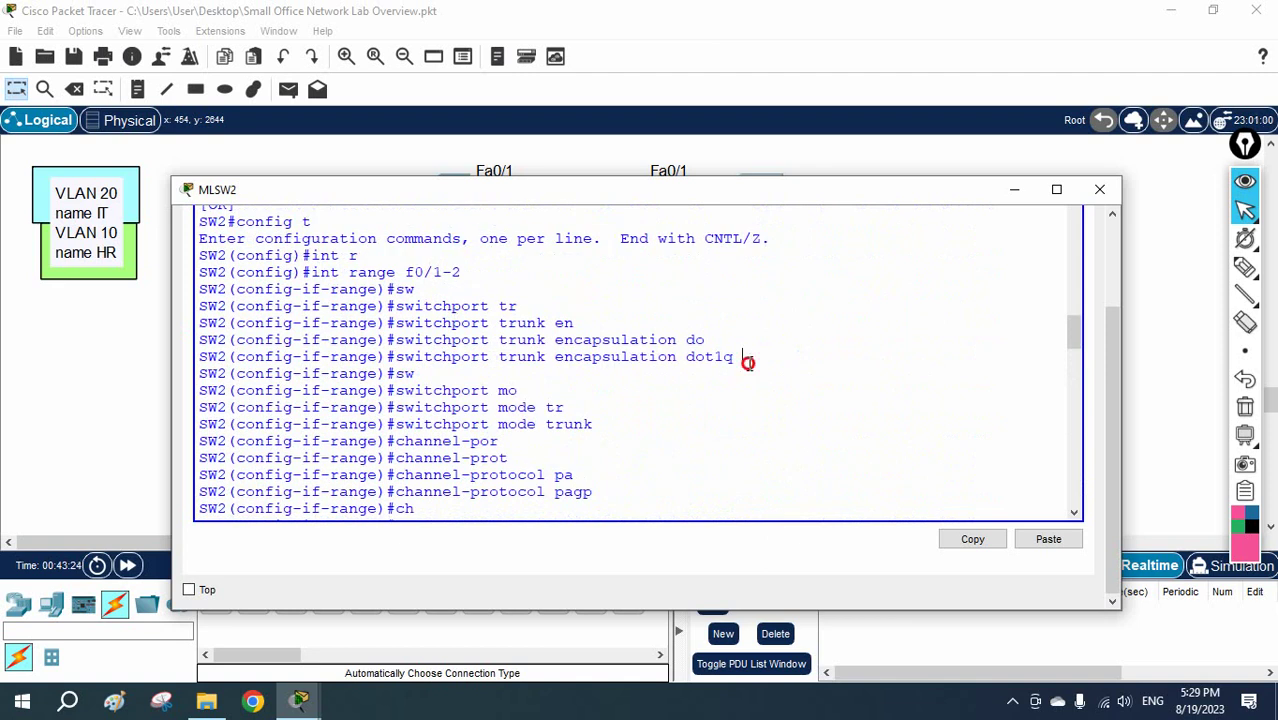
left_click_drag(745, 357, 164, 279)
scroll(582, 312, "down", 2)
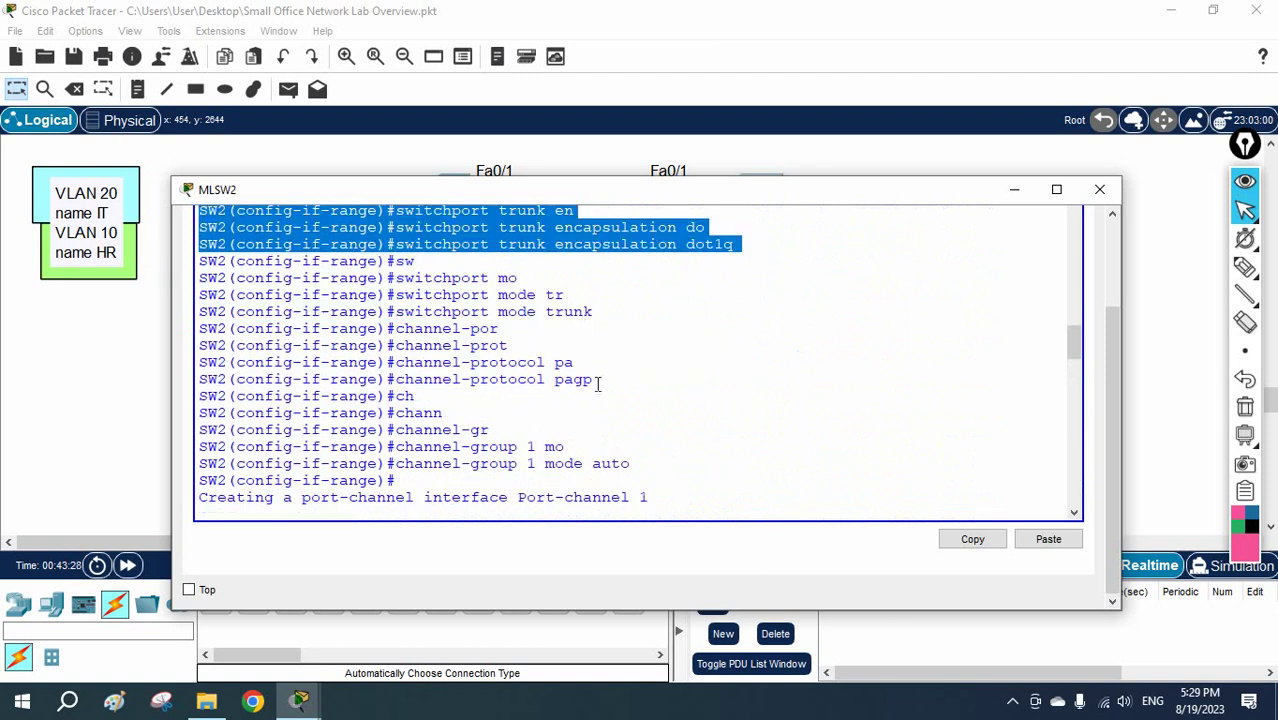
left_click_drag(604, 390, 396, 383)
left_click_drag(638, 464, 404, 464)
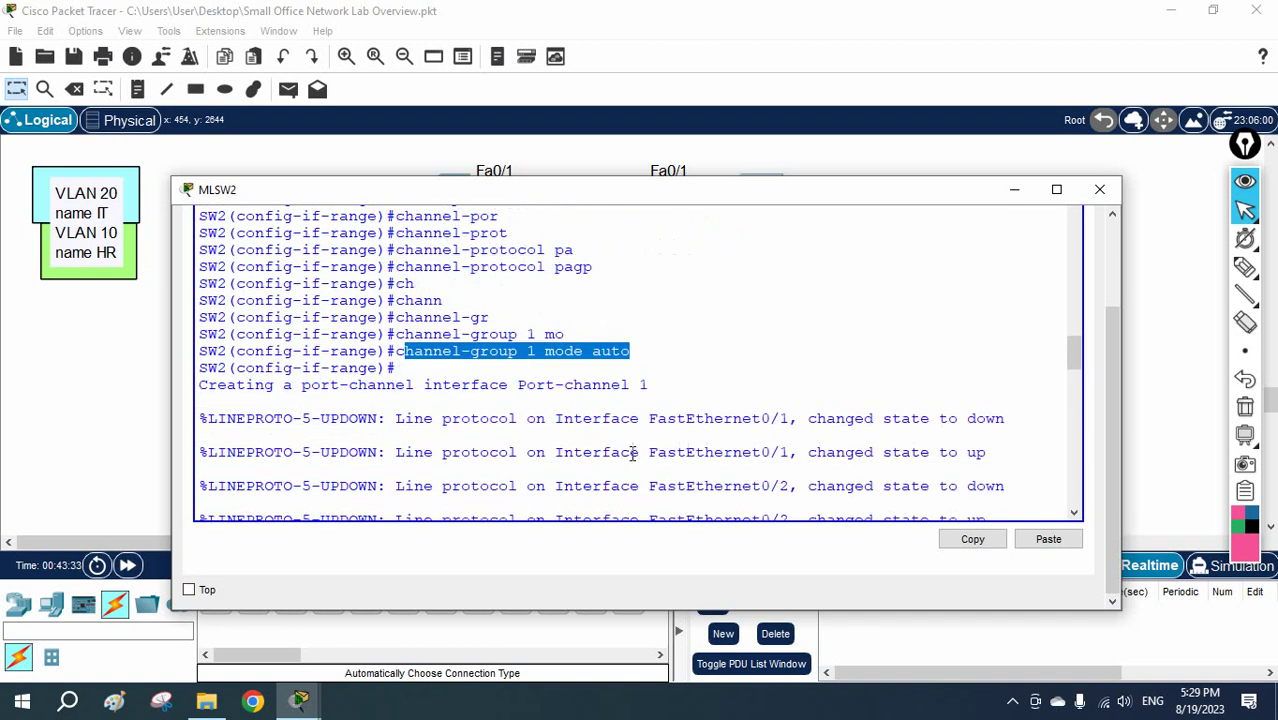
left_click_drag(540, 200, 544, 325)
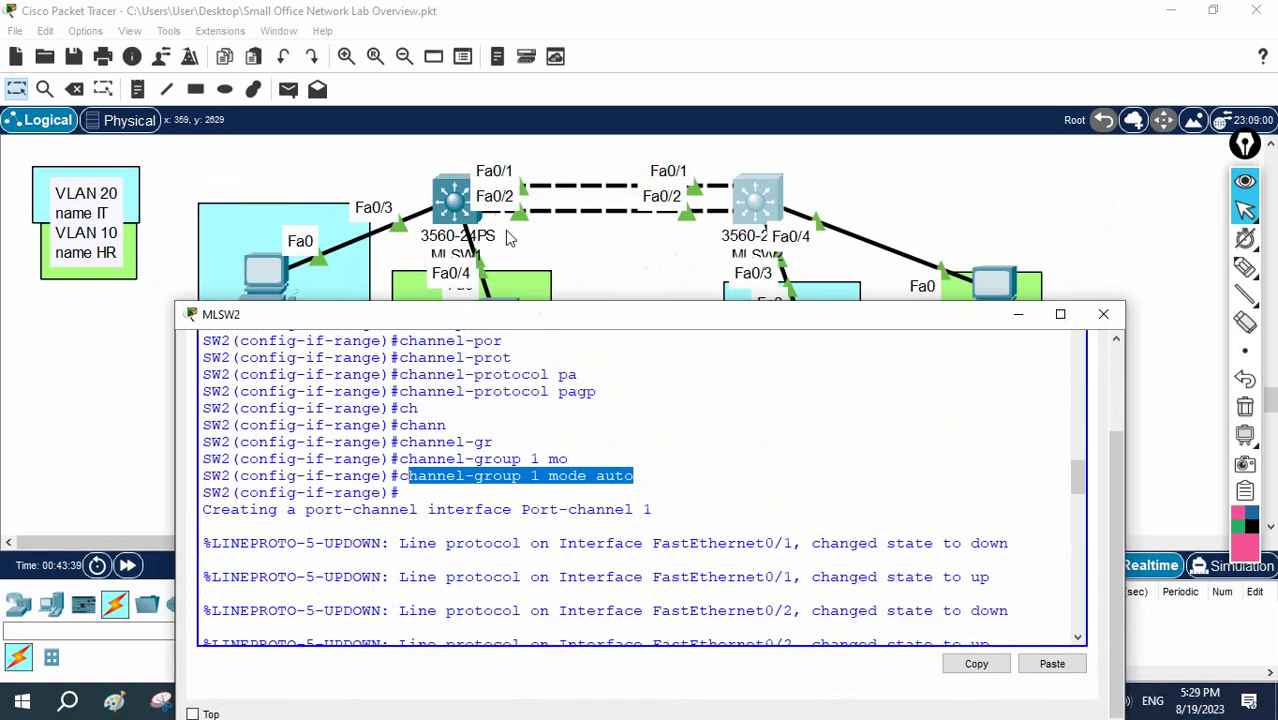
left_click_drag(703, 318, 700, 272)
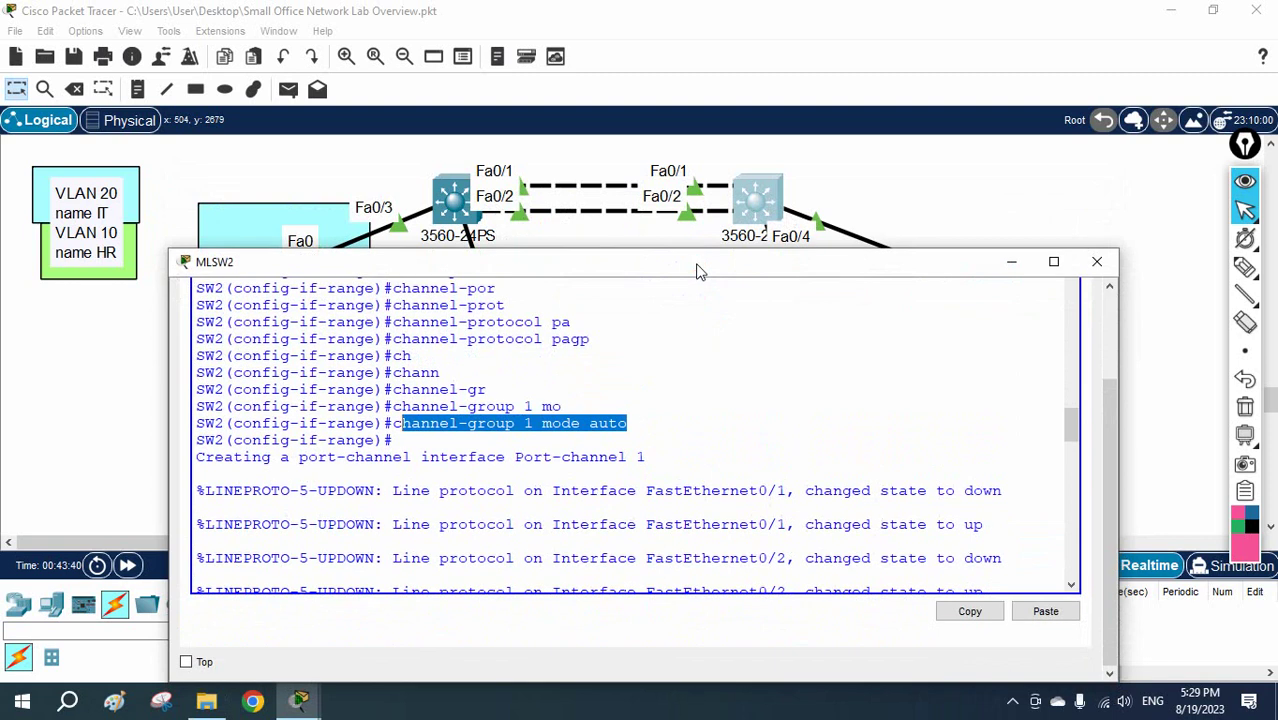